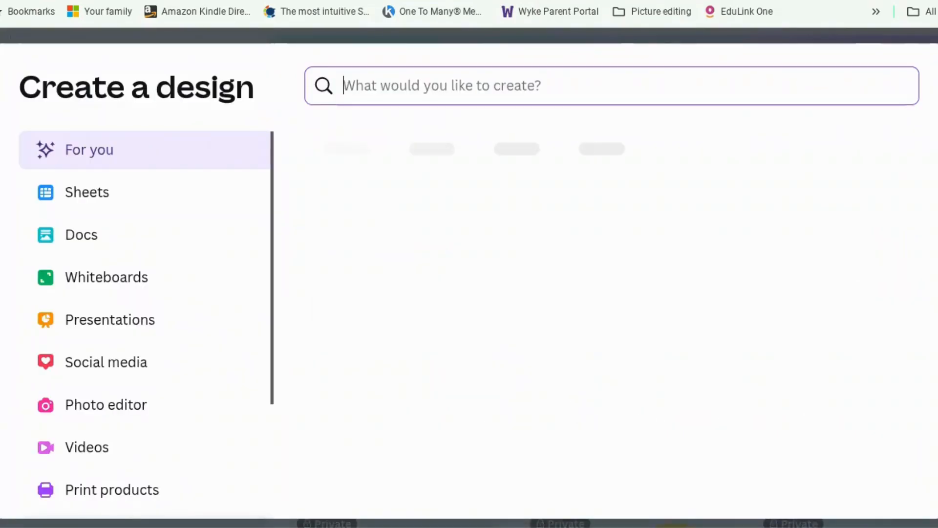
# - Create a new custom-size design using the recent 1600 × 2560 px size
pyautogui.scroll(-3, 103, 352)
pyautogui.scroll(-1, 129, 342)
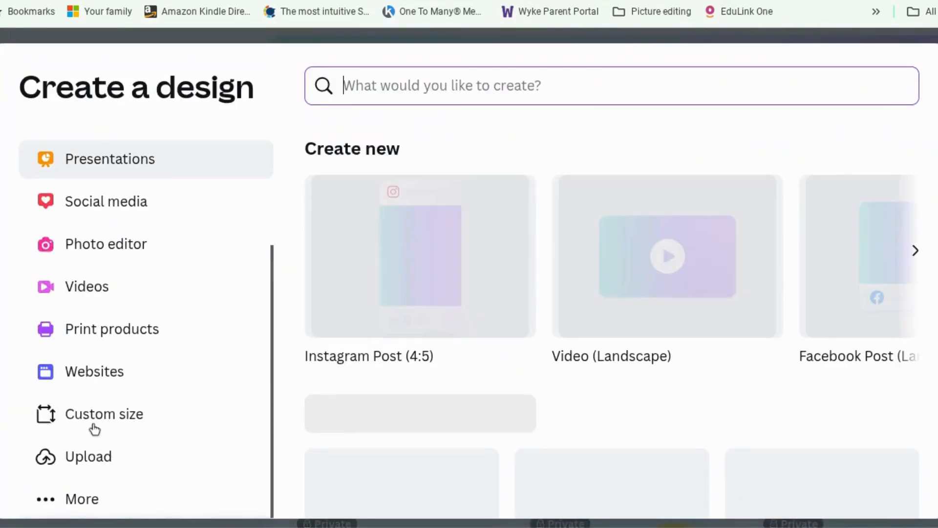
pyautogui.click(94, 429)
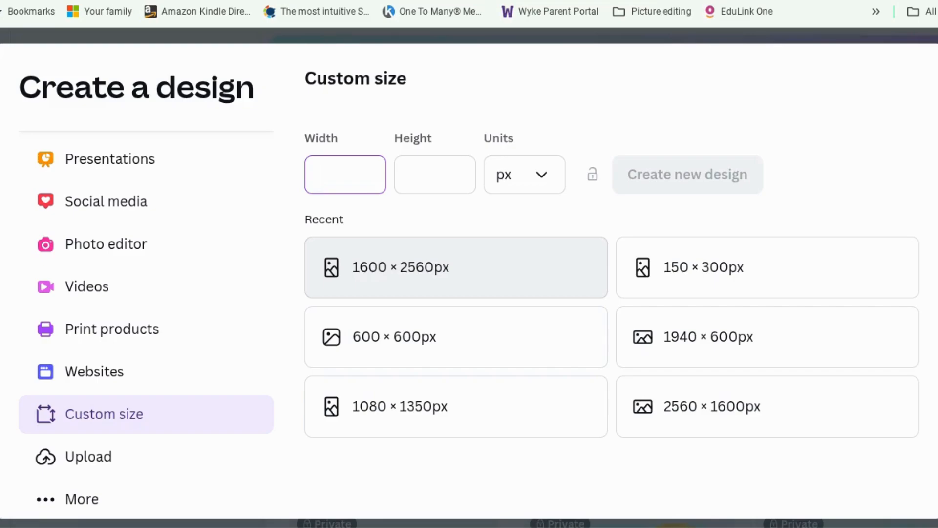
pyautogui.click(420, 268)
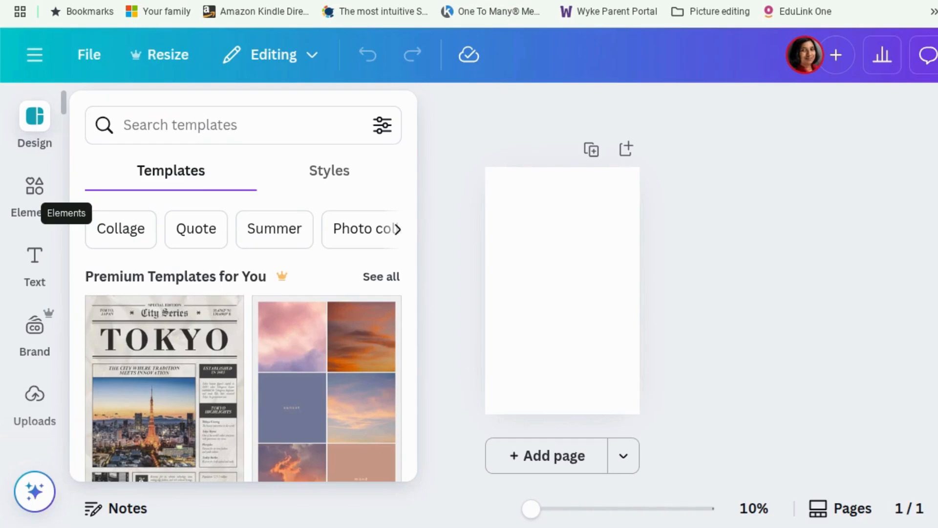
# - Add the recently used photo of the woman in sunglasses and enlarge it to cover the whole page
pyautogui.click(34, 193)
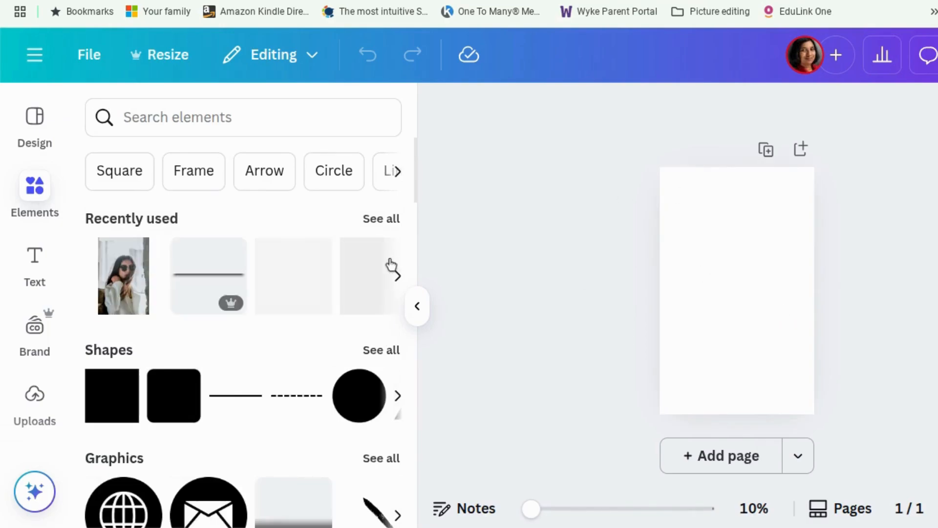
pyautogui.click(121, 290)
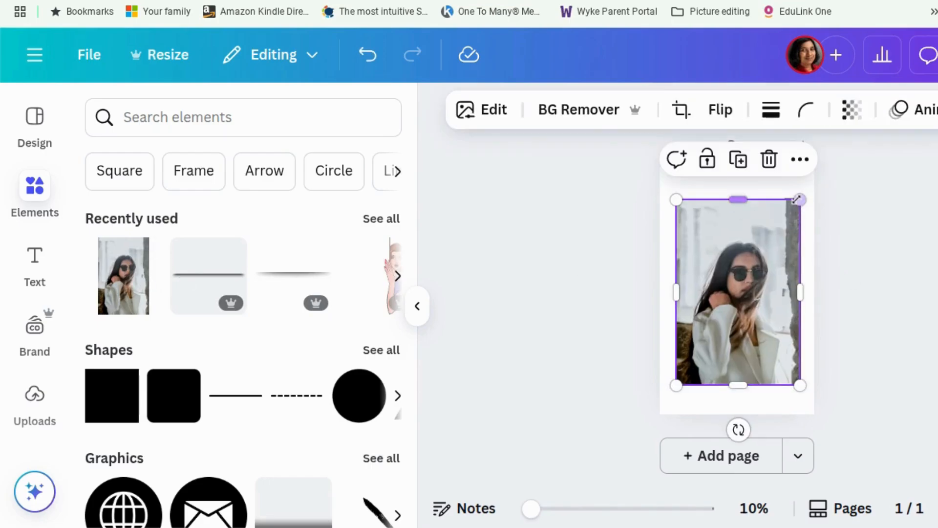
pyautogui.moveTo(807, 169); pyautogui.dragTo(814, 151)
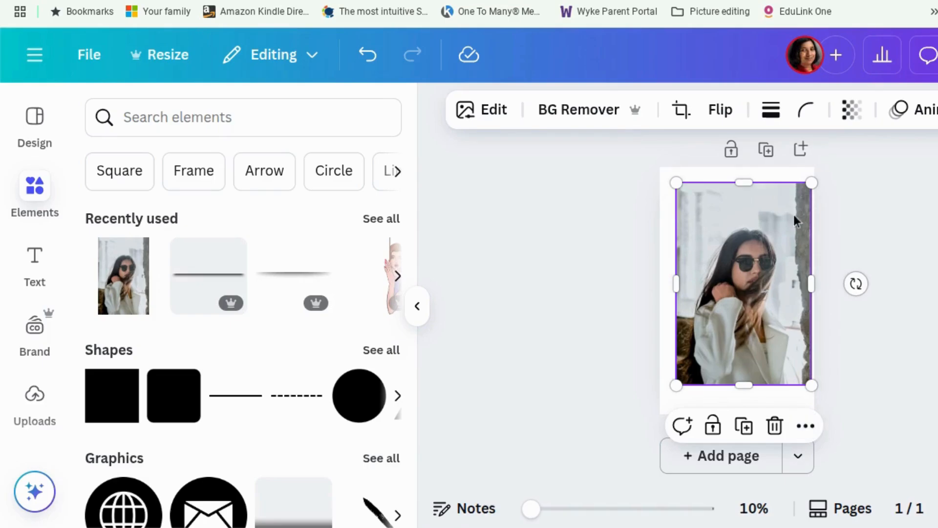
pyautogui.moveTo(678, 388); pyautogui.dragTo(656, 414)
pyautogui.moveTo(734, 181); pyautogui.dragTo(735, 165)
pyautogui.moveTo(751, 202); pyautogui.dragTo(757, 198)
pyautogui.moveTo(666, 168); pyautogui.dragTo(636, 162)
pyautogui.moveTo(760, 191); pyautogui.dragTo(766, 192)
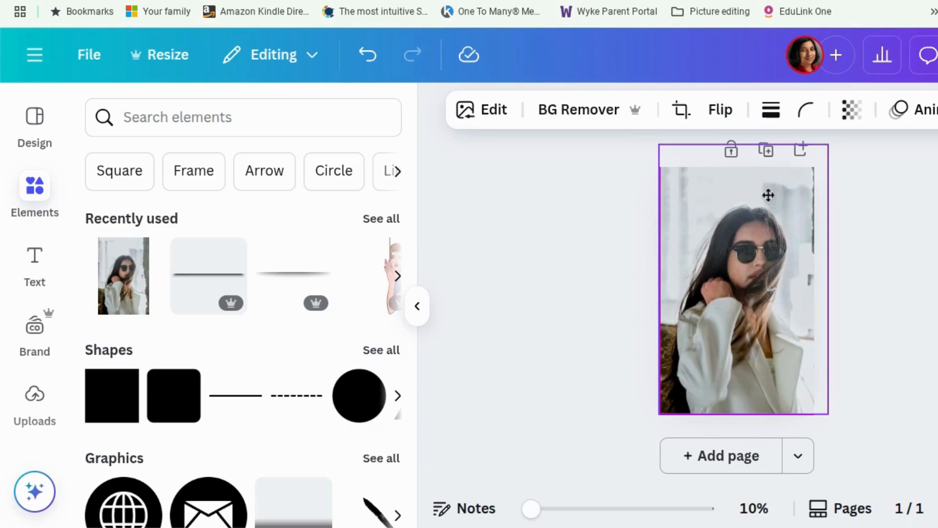
pyautogui.click(905, 260)
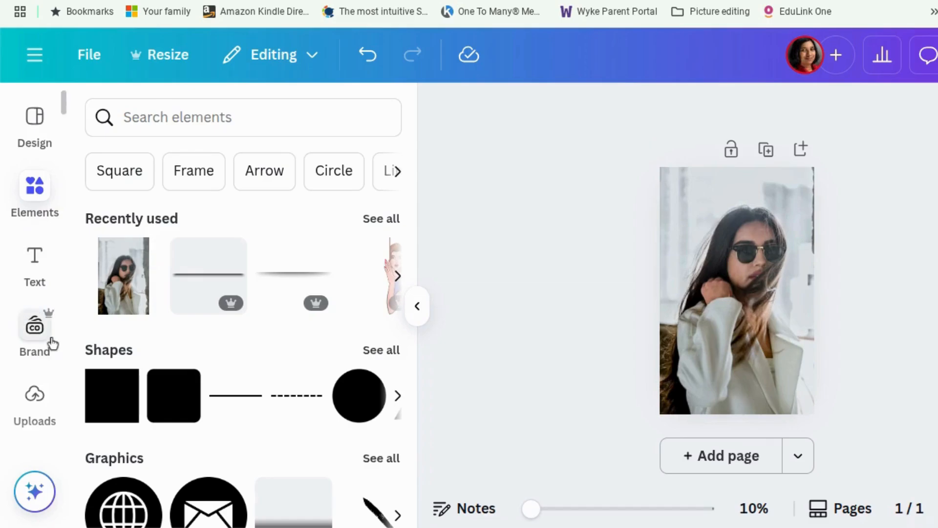
# - Duplicate the page with the photo and return to page 1
pyautogui.click(767, 150)
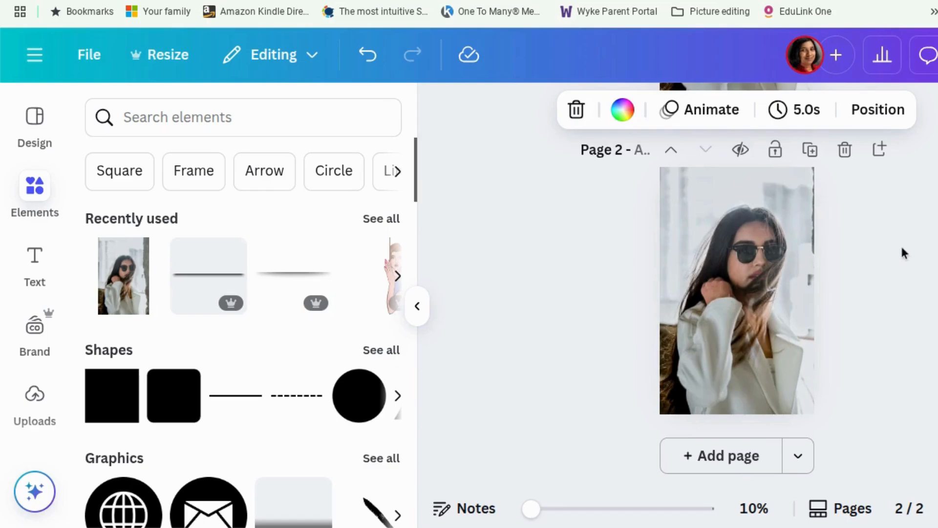
pyautogui.scroll(3, 903, 252)
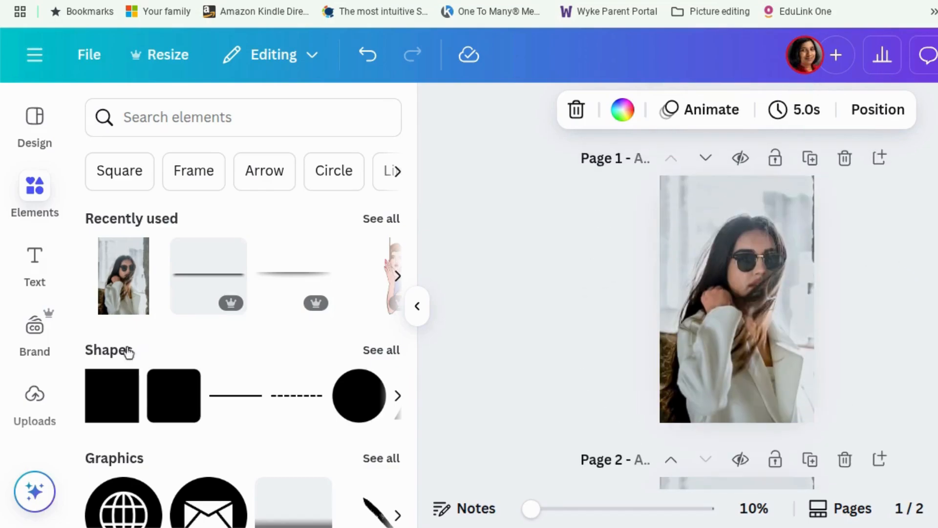
# - Find the Texture app by searching for "texture", open it and select the photo on page 1
pyautogui.scroll(-8, 35, 431)
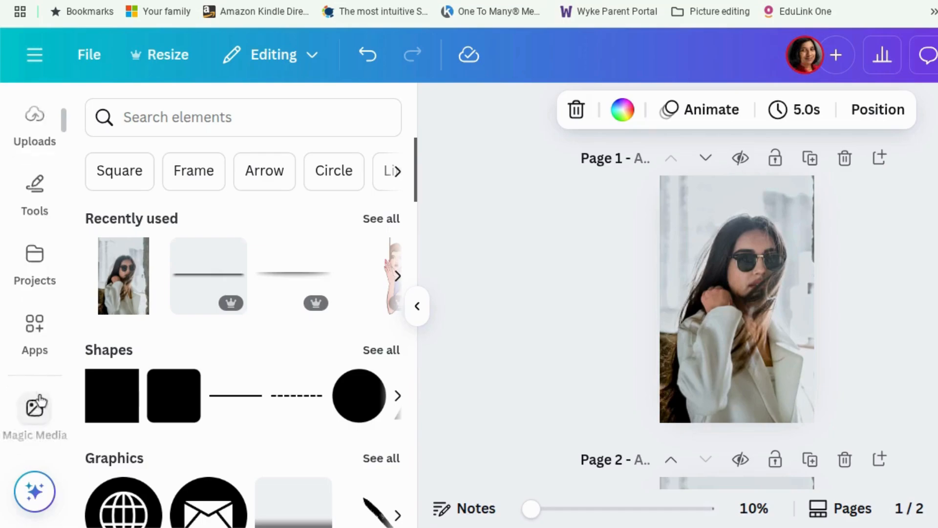
pyautogui.scroll(3, 39, 401)
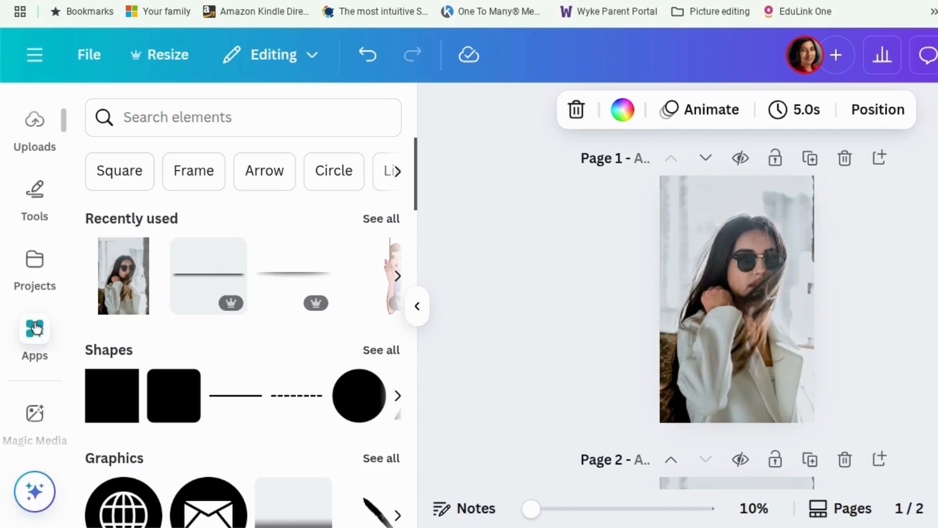
pyautogui.click(35, 328)
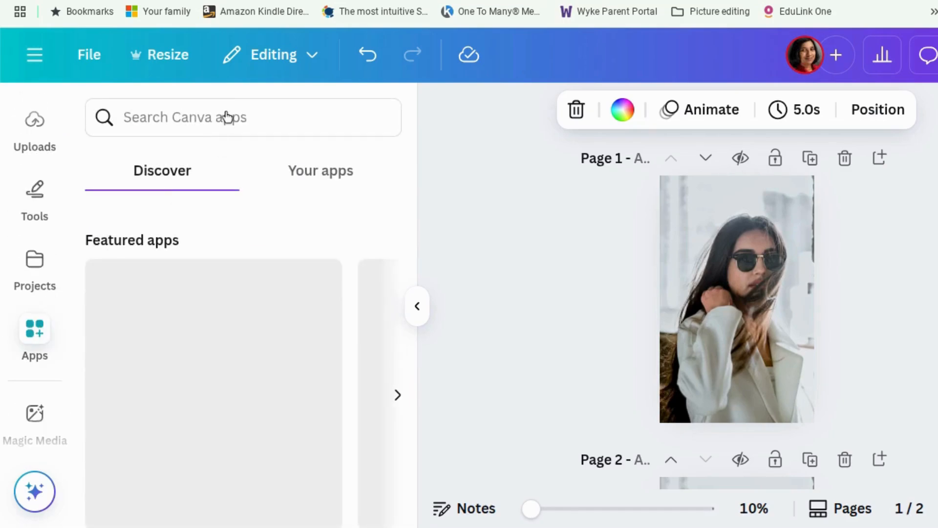
pyautogui.click(226, 117)
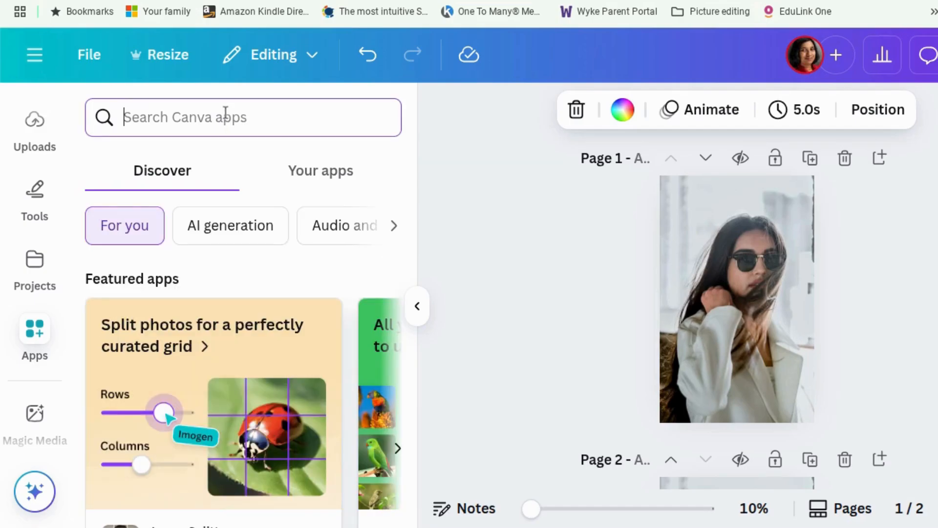
pyautogui.write('texture')
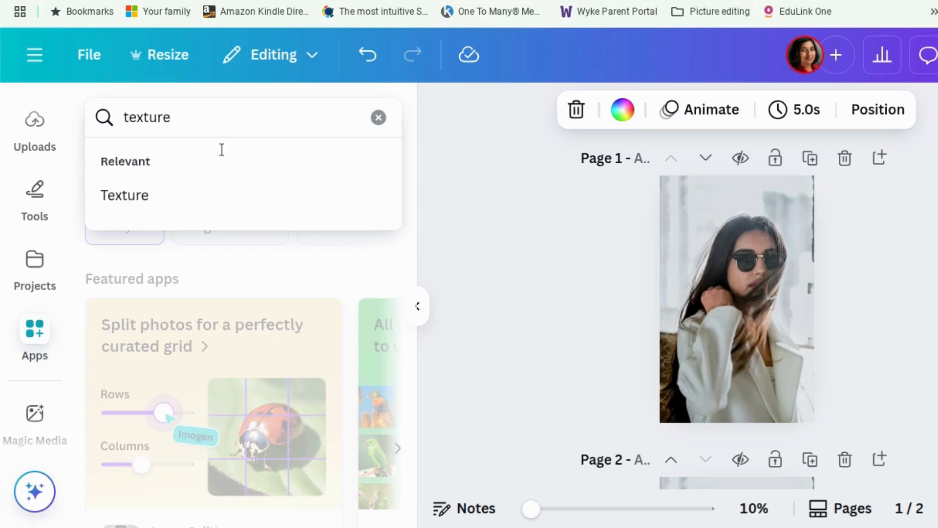
pyautogui.click(200, 197)
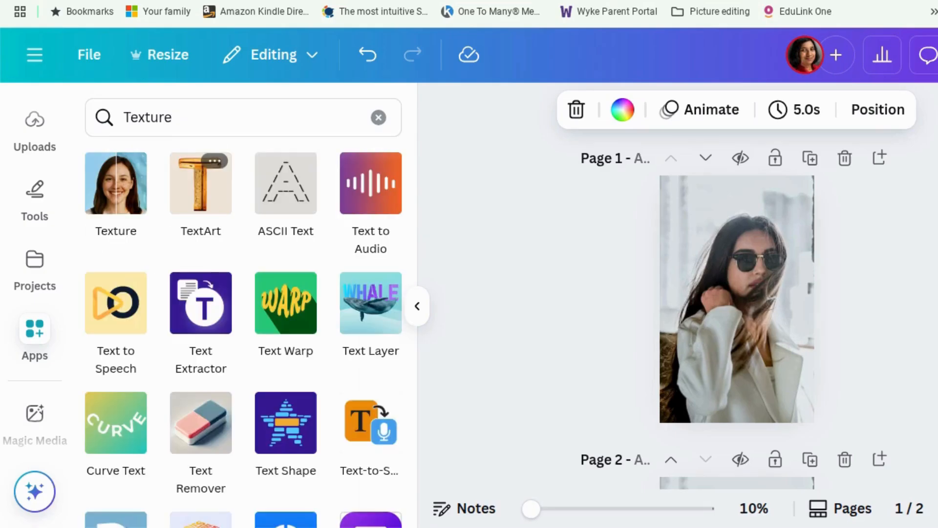
pyautogui.click(111, 205)
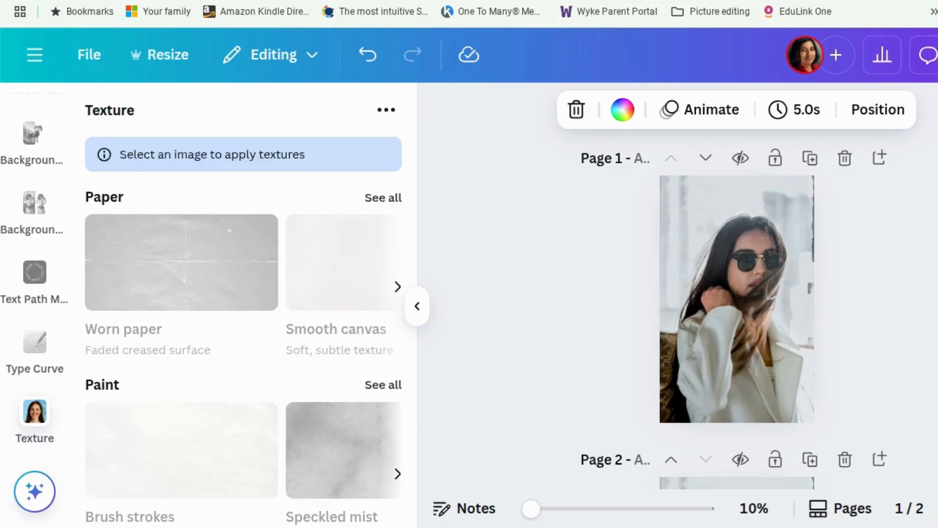
pyautogui.click(759, 238)
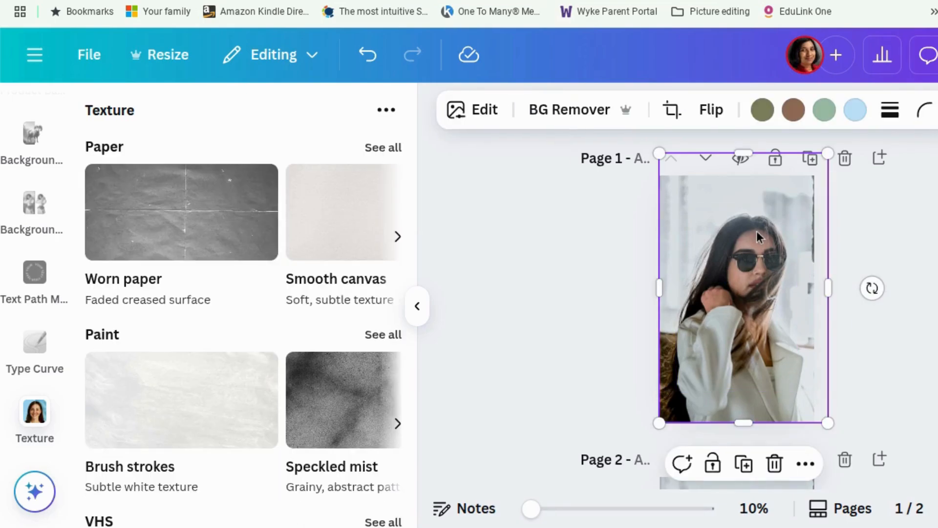
# - Examine the texture categories from Paper and Paint through VHS, Grit, Film grain, Light and Fabric to Grunge
pyautogui.scroll(-1, 263, 268)
pyautogui.scroll(1, 263, 268)
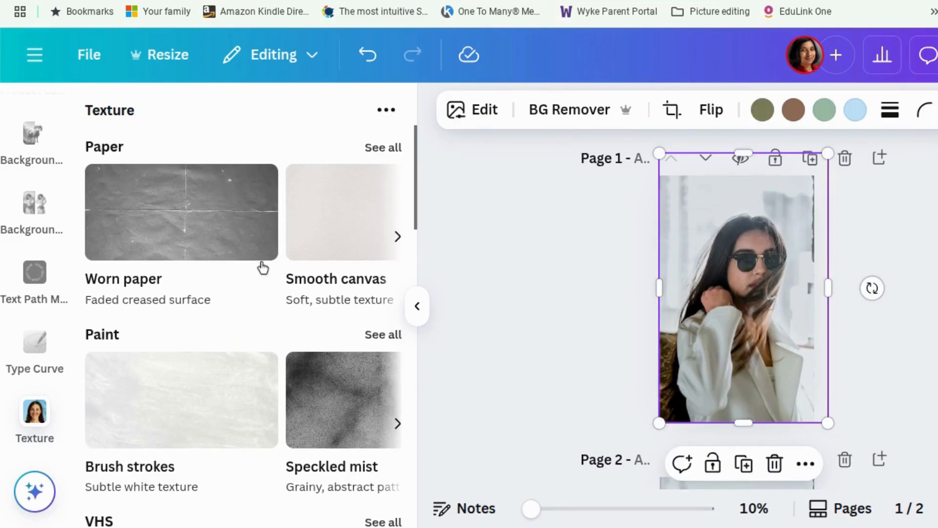
pyautogui.scroll(-3, 159, 286)
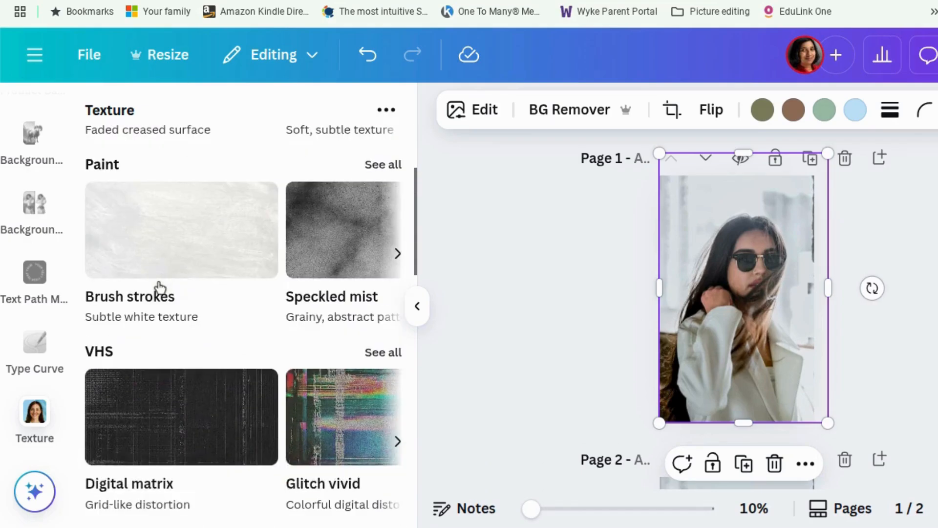
pyautogui.scroll(-2, 159, 286)
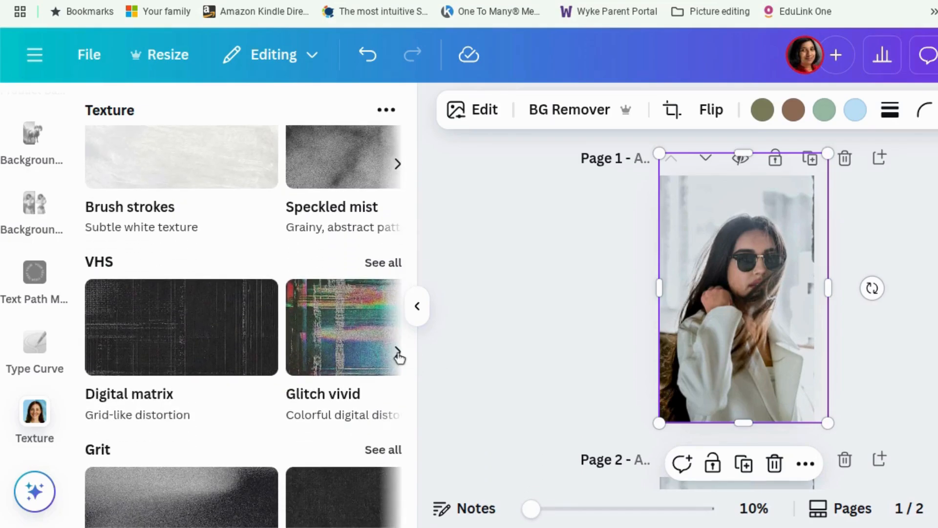
pyautogui.click(398, 353)
pyautogui.click(397, 353)
pyautogui.click(397, 352)
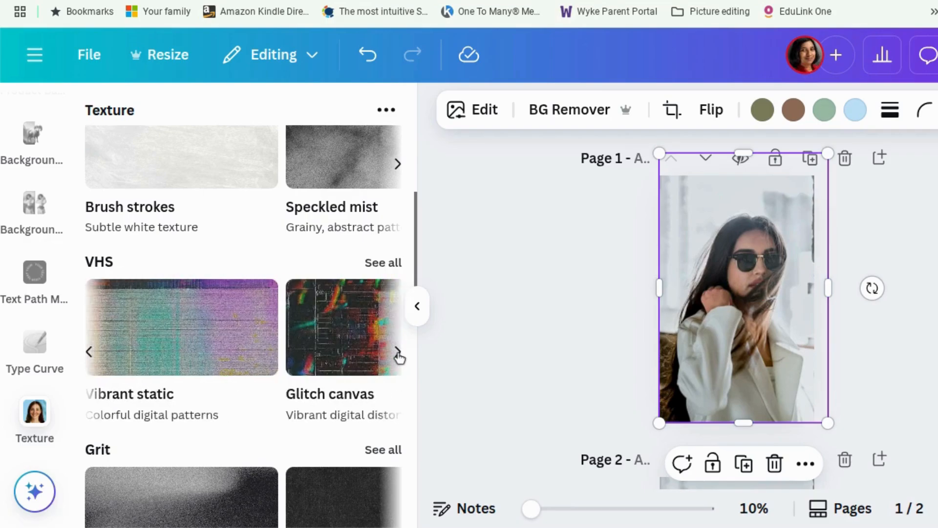
pyautogui.click(398, 354)
pyautogui.scroll(-3, 304, 352)
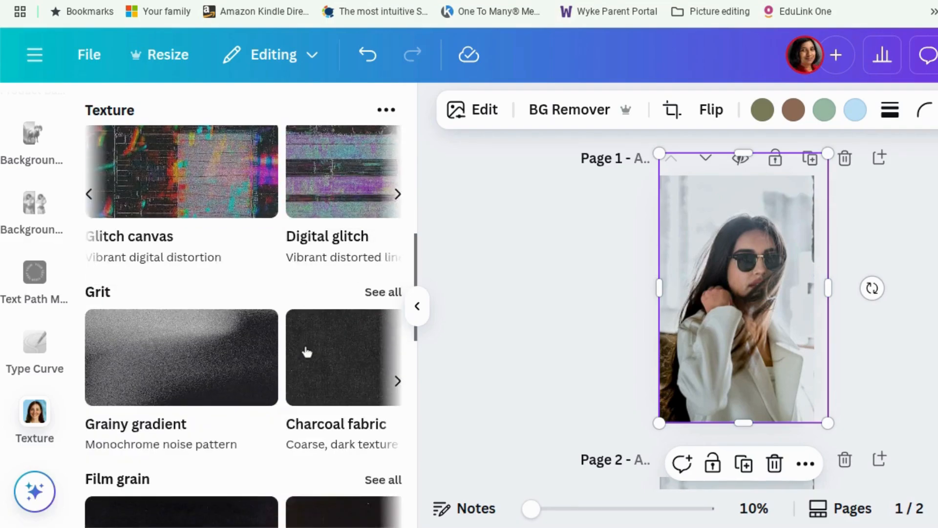
pyautogui.scroll(-3, 230, 348)
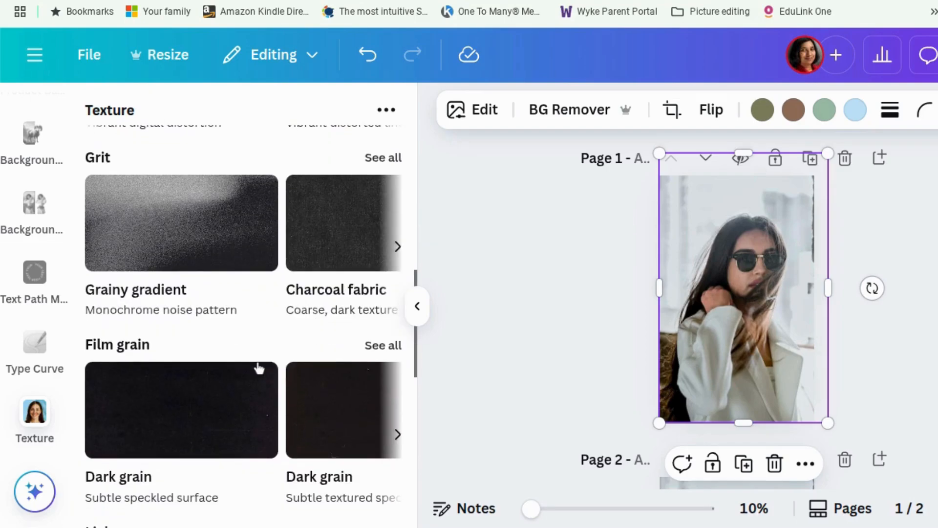
pyautogui.click(397, 434)
pyautogui.click(397, 434)
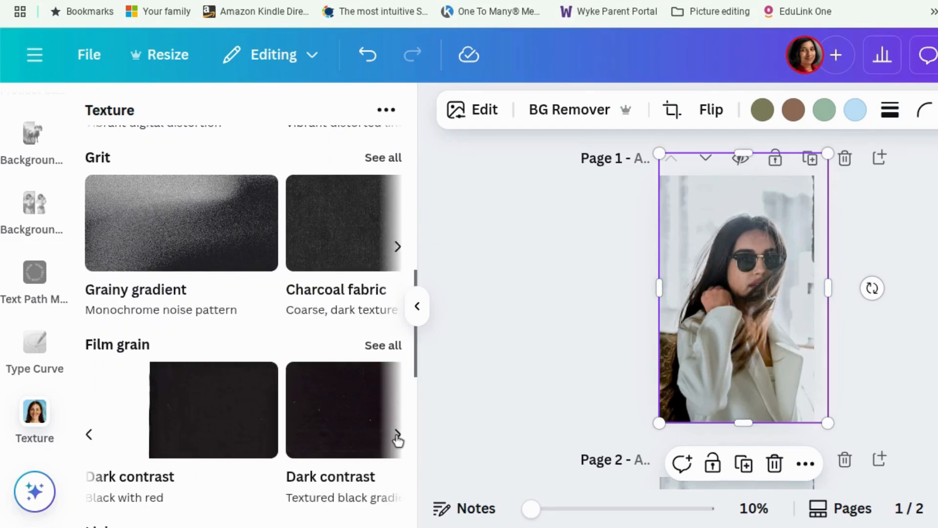
pyautogui.click(397, 434)
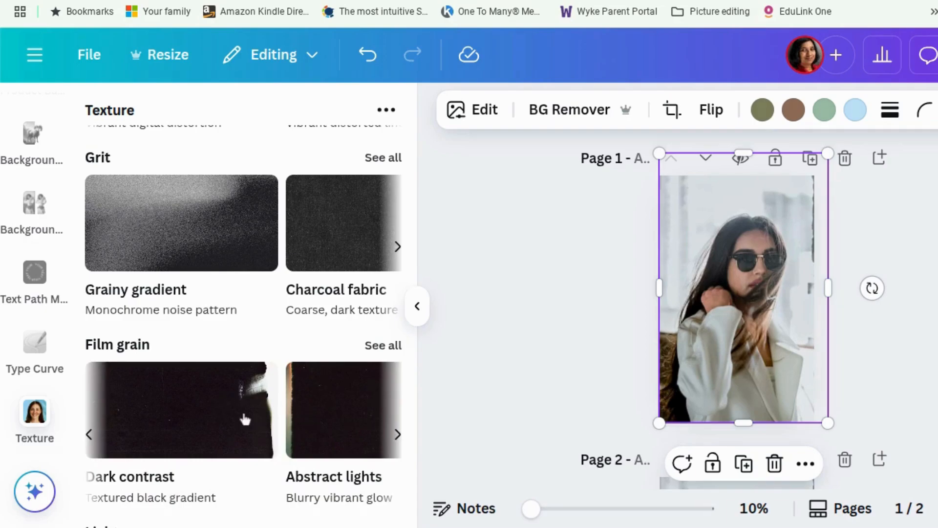
pyautogui.scroll(-5, 381, 447)
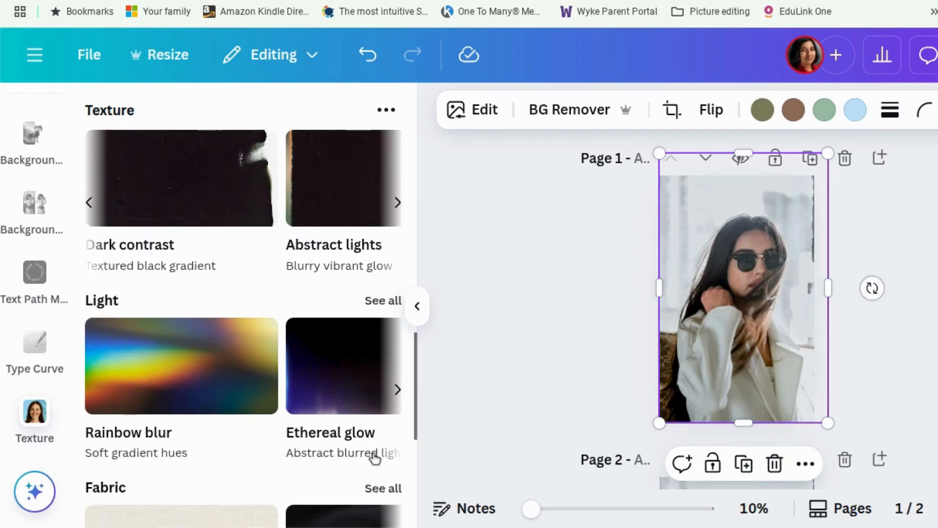
pyautogui.scroll(-2, 202, 384)
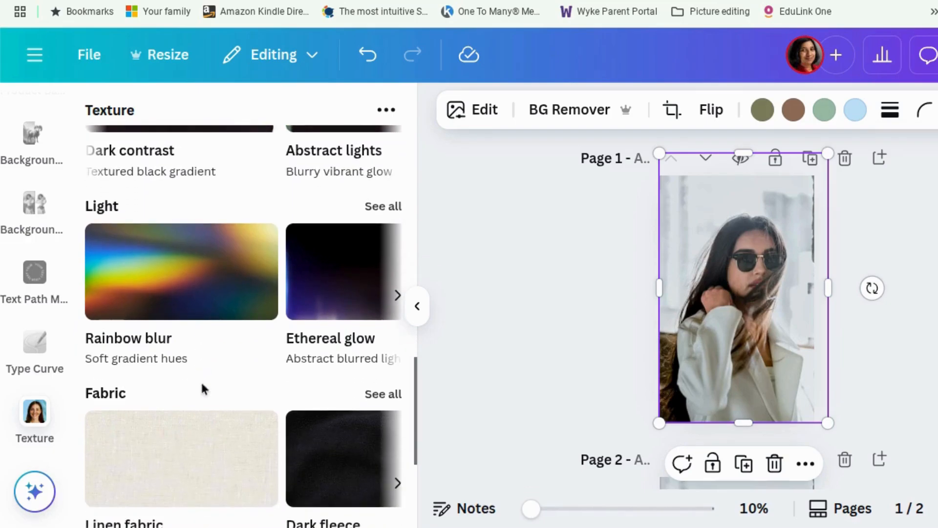
pyautogui.scroll(-5, 202, 390)
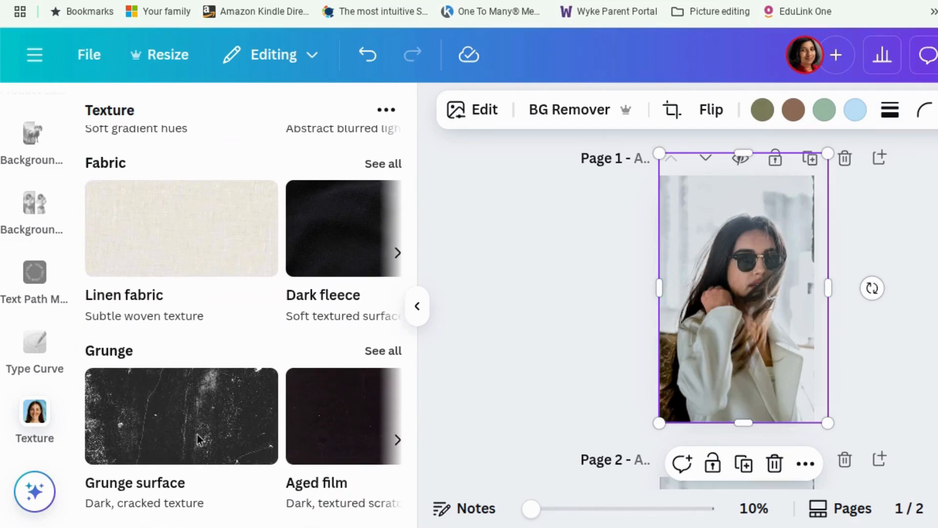
pyautogui.click(398, 441)
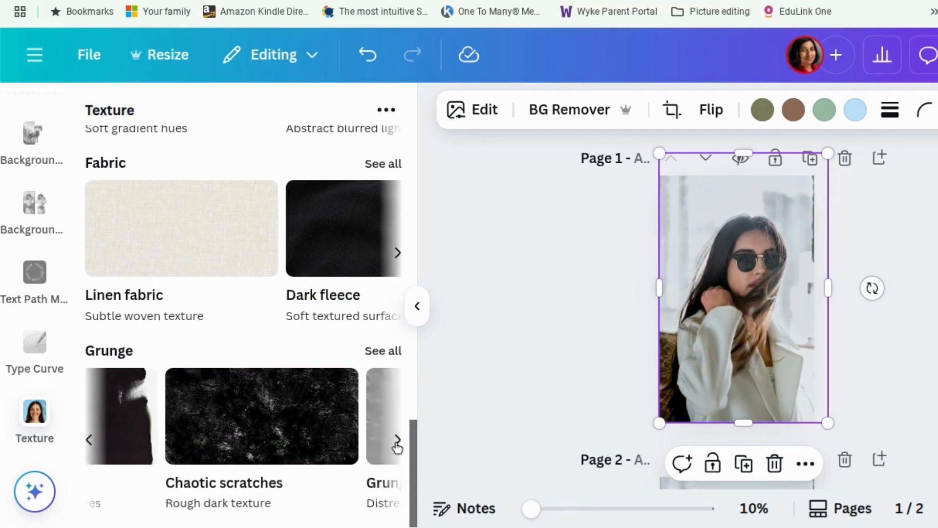
pyautogui.click(398, 441)
pyautogui.click(397, 441)
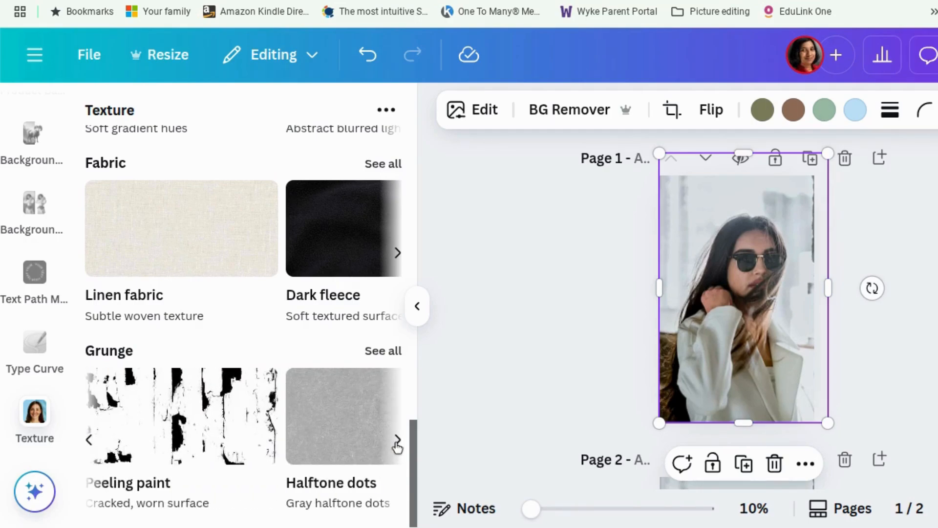
# - Open the full Light texture category and apply the Vibrant gradient texture to the page 1 photo
pyautogui.scroll(6, 335, 364)
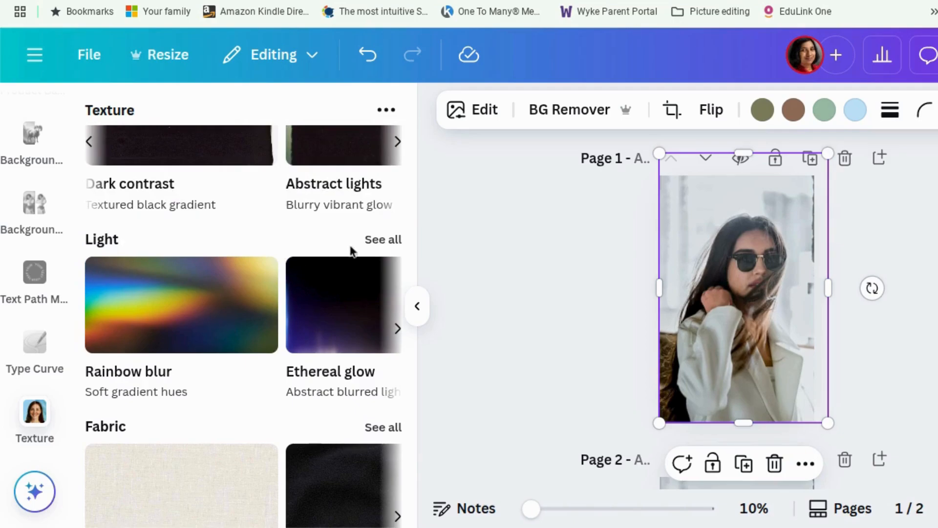
pyautogui.click(369, 242)
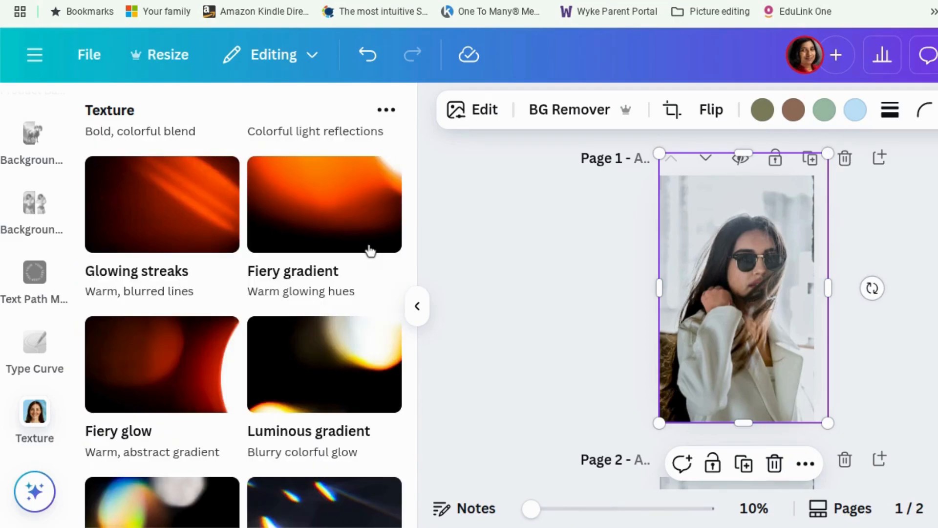
pyautogui.scroll(-1, 288, 409)
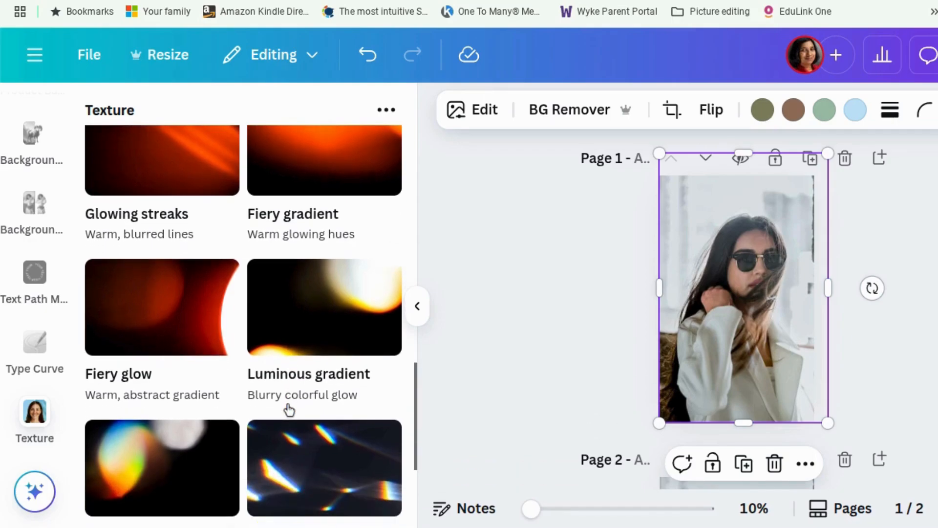
pyautogui.scroll(-4, 290, 410)
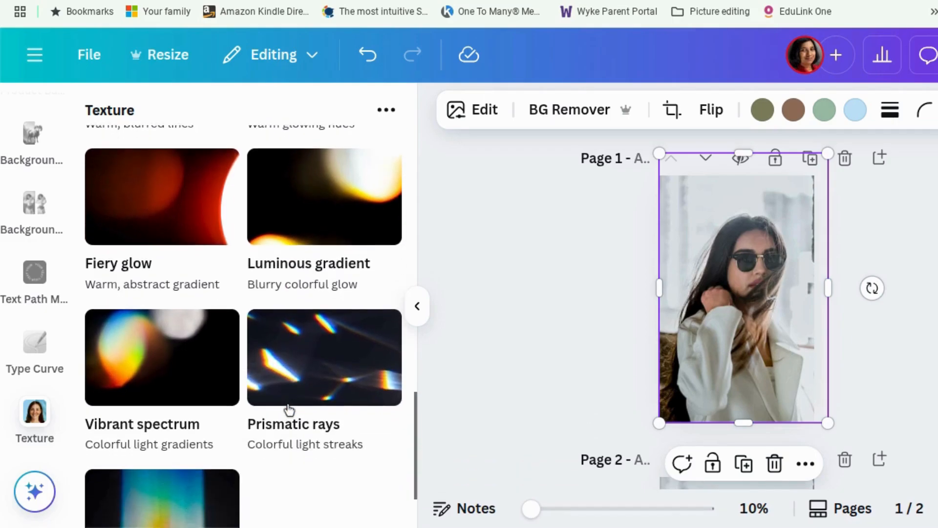
pyautogui.scroll(3, 290, 409)
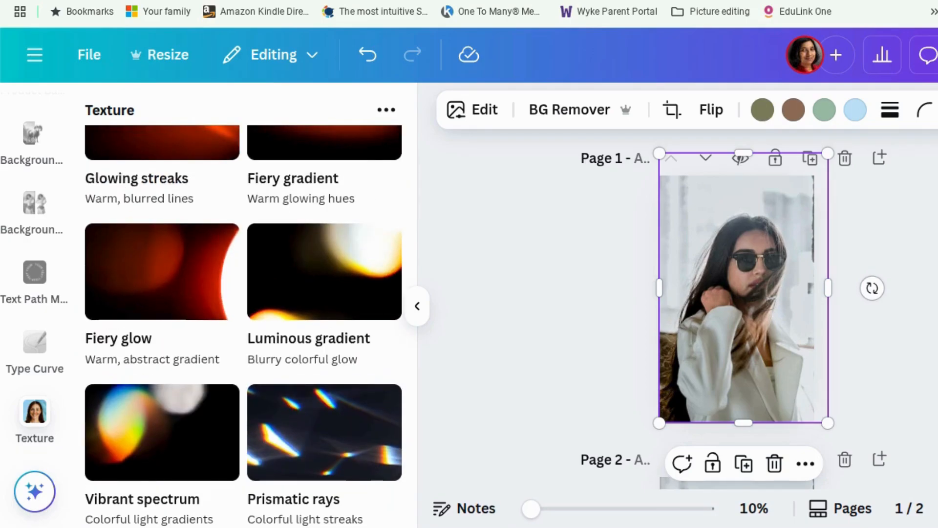
pyautogui.scroll(5, 286, 406)
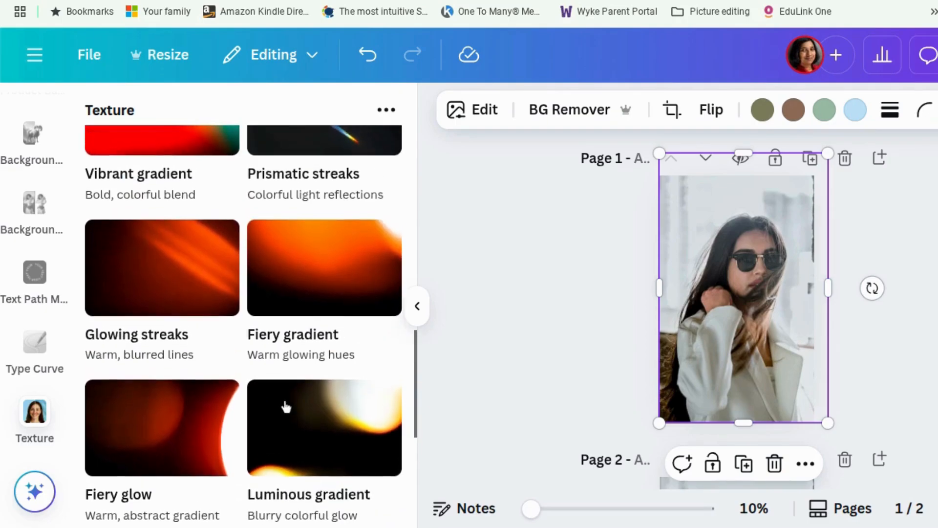
pyautogui.scroll(2, 286, 406)
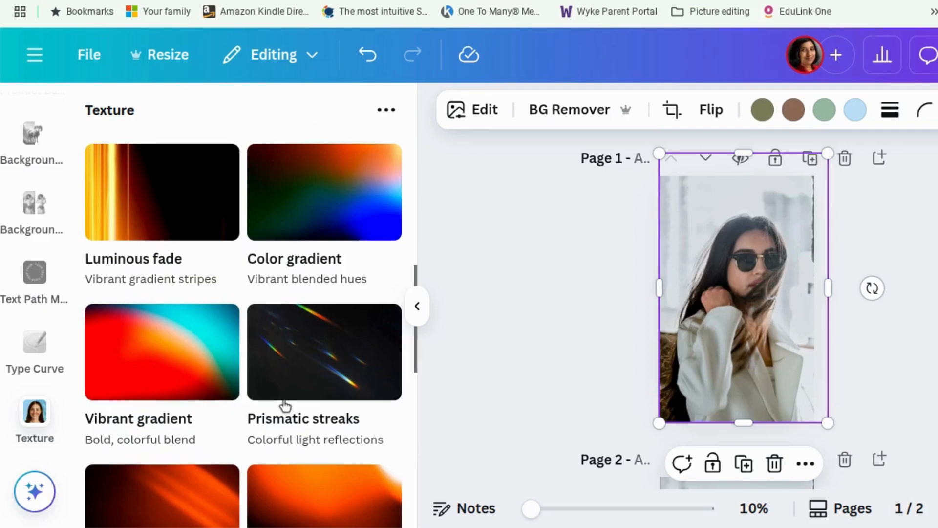
pyautogui.scroll(-2, 285, 407)
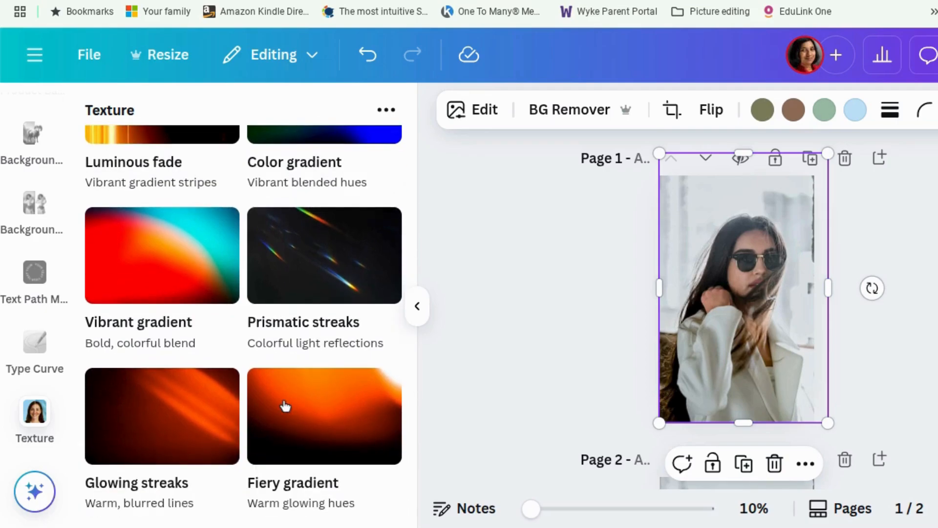
pyautogui.click(204, 275)
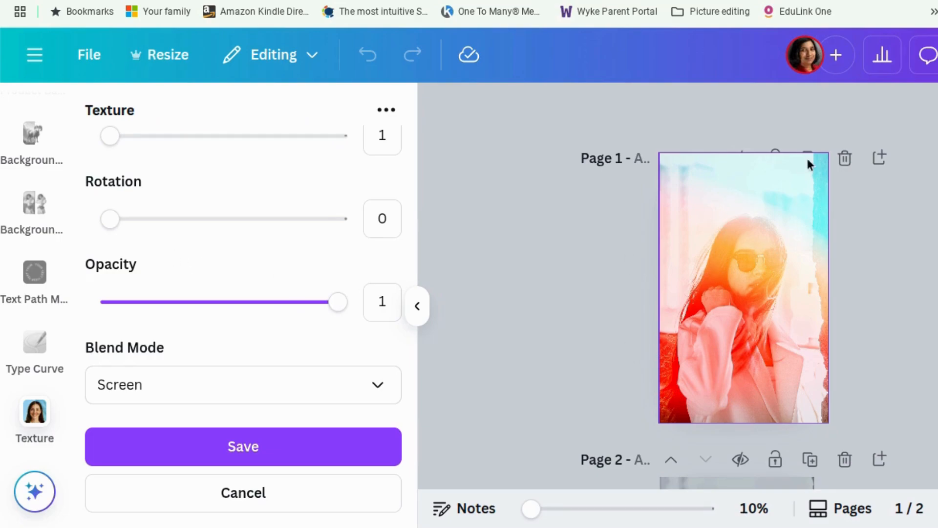
# - Rotate the Vibrant gradient texture to 181 and set its scale to 1.3
pyautogui.moveTo(118, 223); pyautogui.dragTo(226, 229)
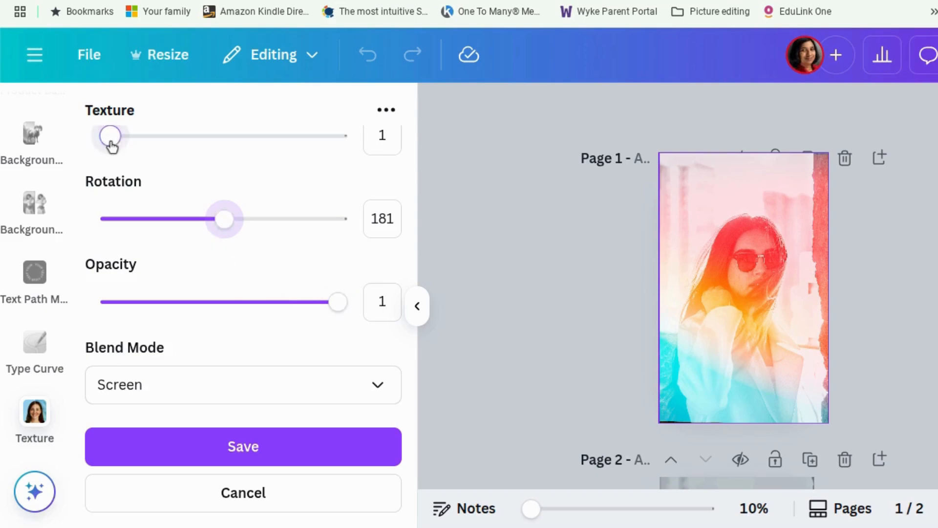
pyautogui.moveTo(110, 136); pyautogui.dragTo(157, 149)
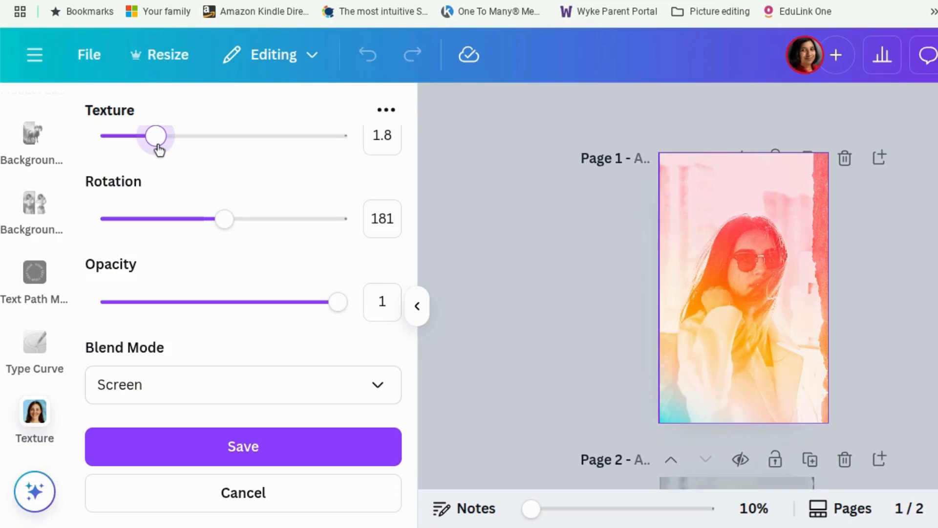
pyautogui.moveTo(159, 150); pyautogui.dragTo(129, 143)
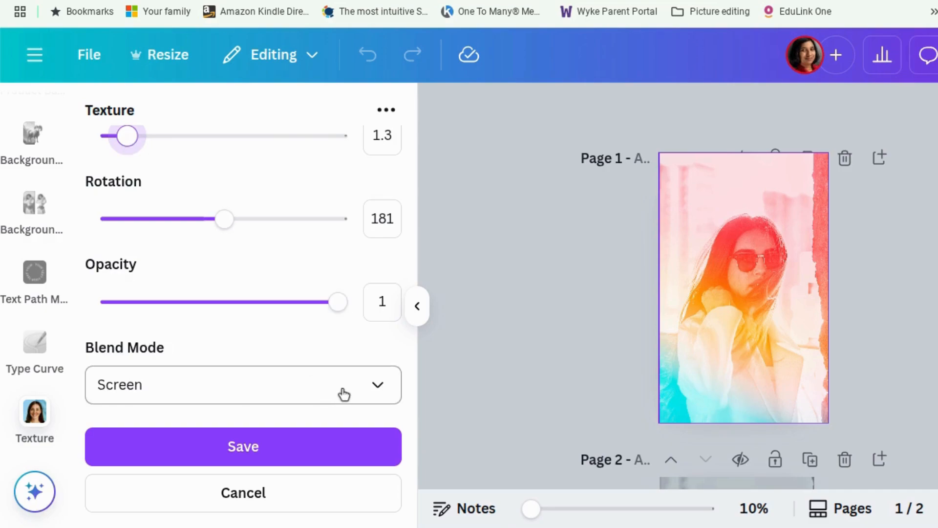
# - Try the Overlay, Multiply and Darken blend modes on the texture
pyautogui.click(344, 394)
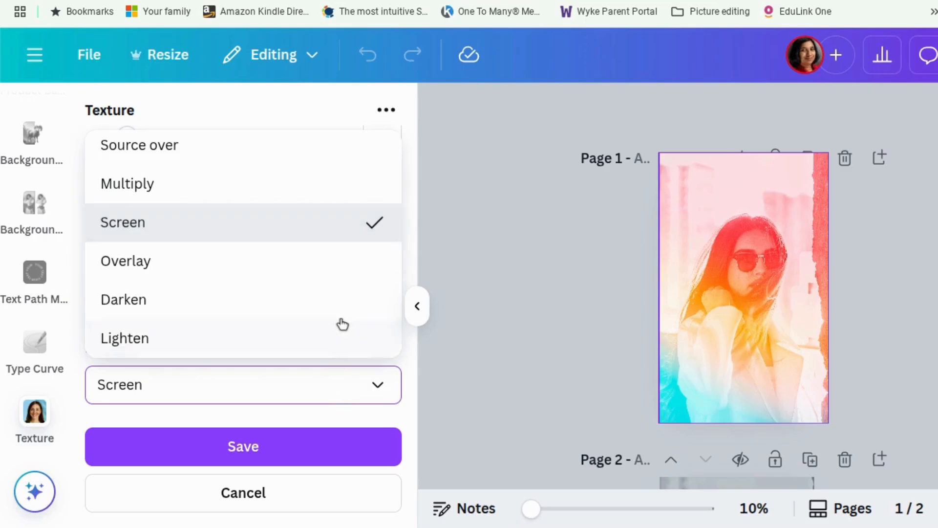
pyautogui.click(349, 266)
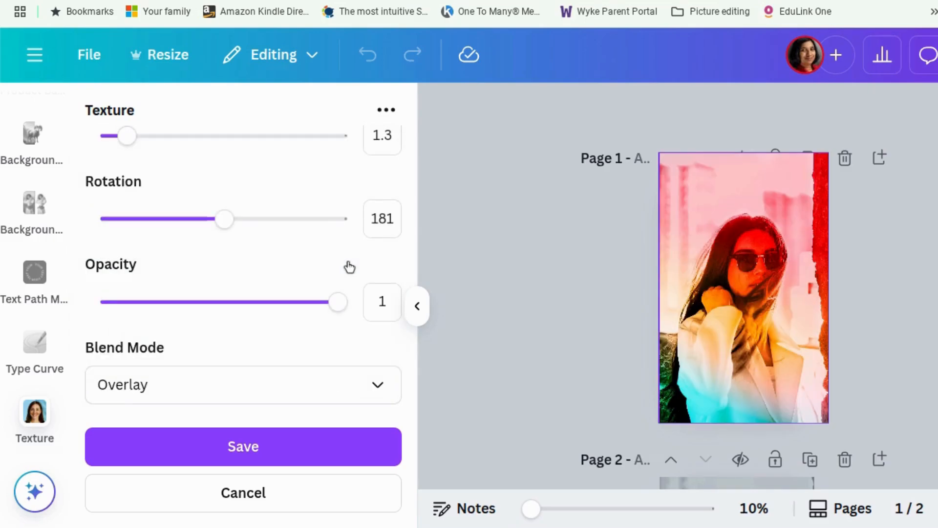
pyautogui.click(383, 388)
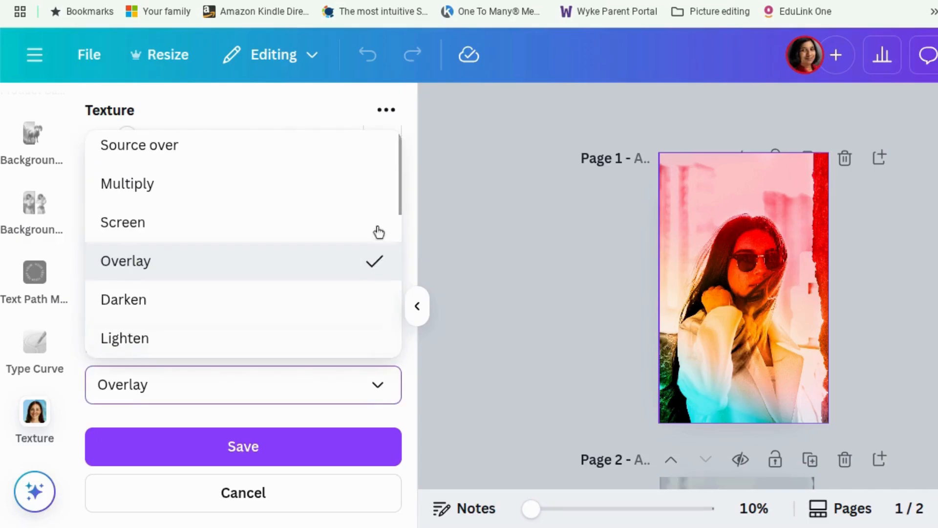
pyautogui.click(380, 204)
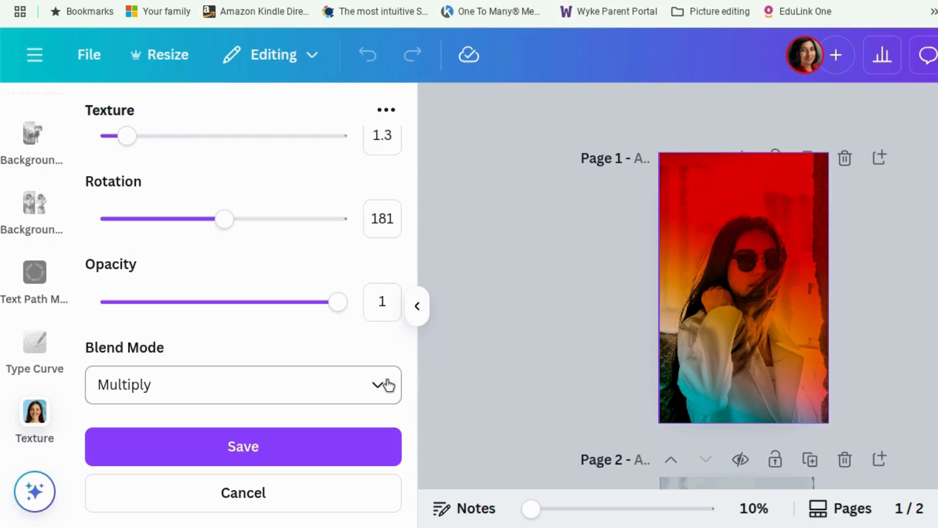
pyautogui.moveTo(338, 306); pyautogui.dragTo(348, 358)
pyautogui.click(337, 396)
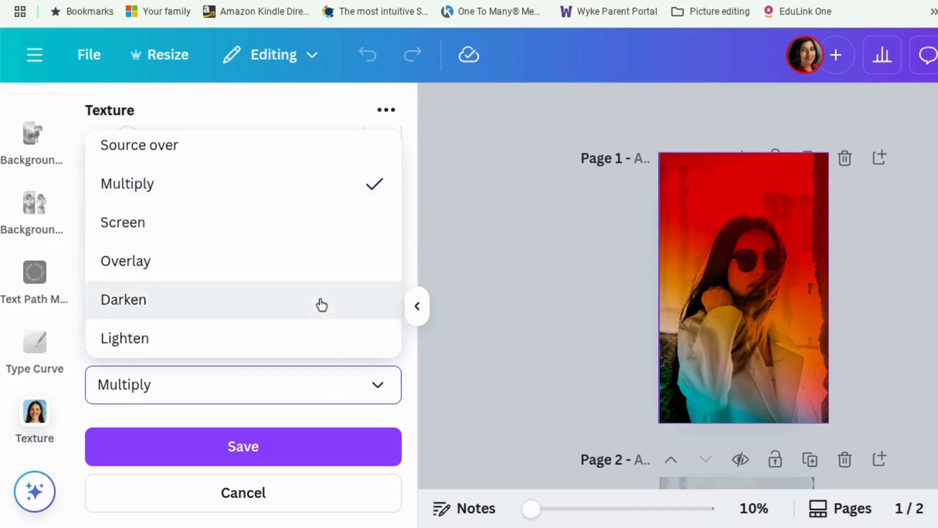
pyautogui.click(325, 296)
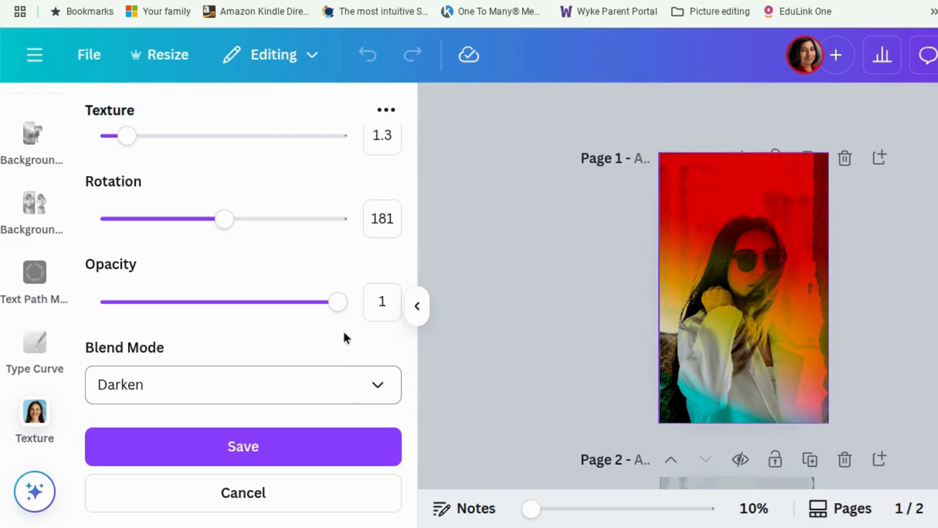
# - Lower the texture's opacity to 0.5, and try the Lighten blend mode with opacity 0.8
pyautogui.moveTo(341, 306); pyautogui.dragTo(237, 308)
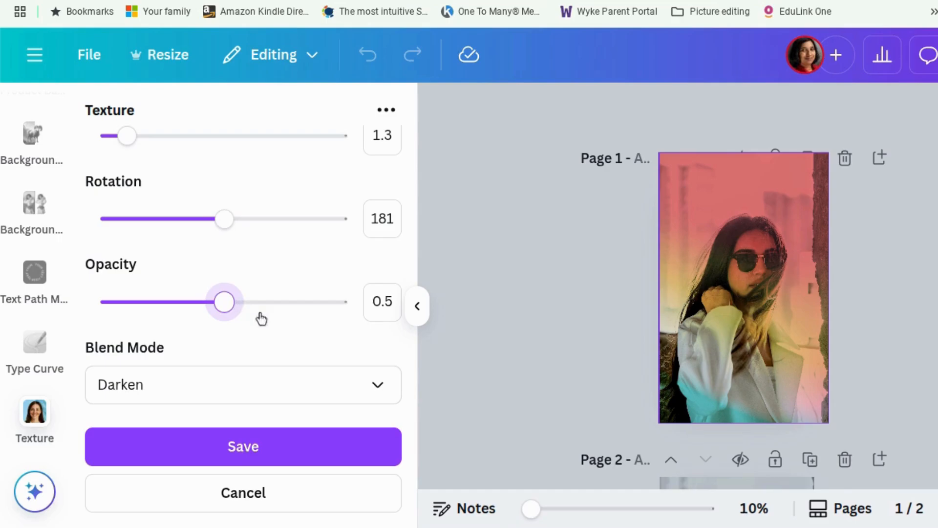
pyautogui.click(375, 384)
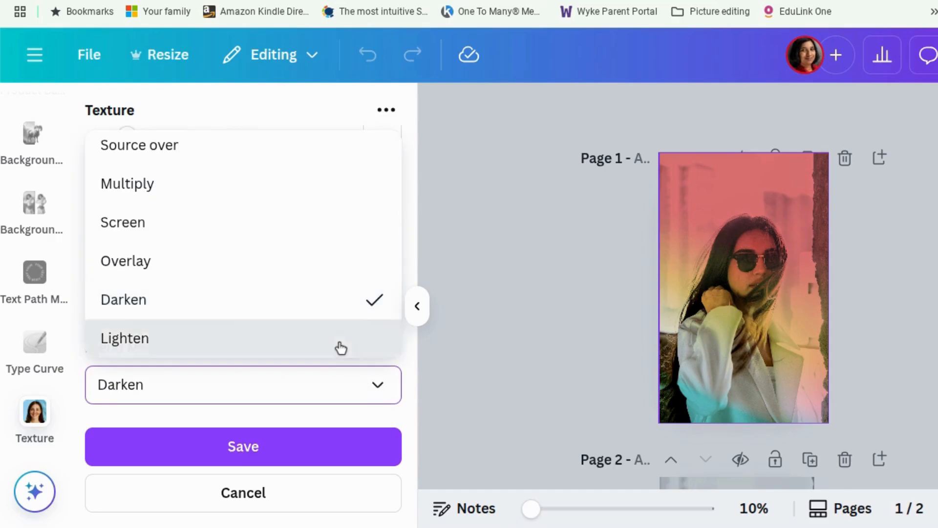
pyautogui.click(342, 346)
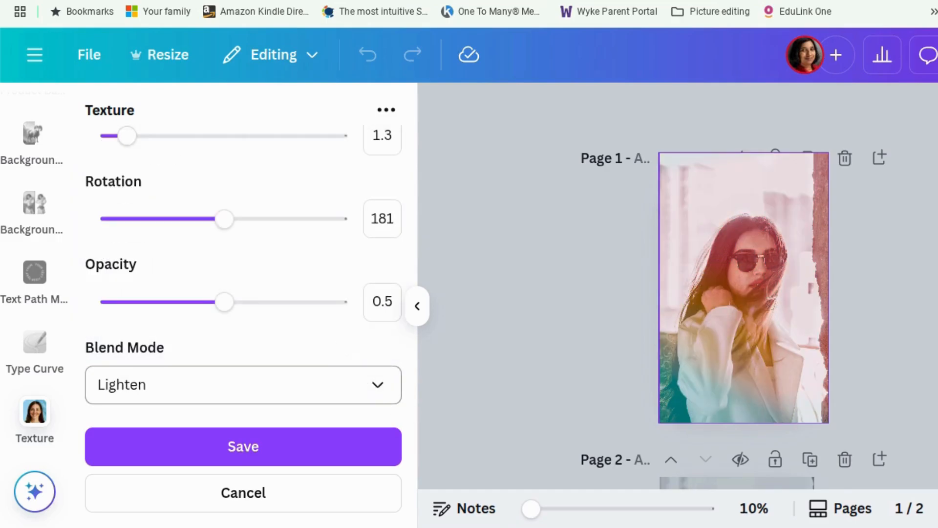
pyautogui.moveTo(239, 303); pyautogui.dragTo(327, 315)
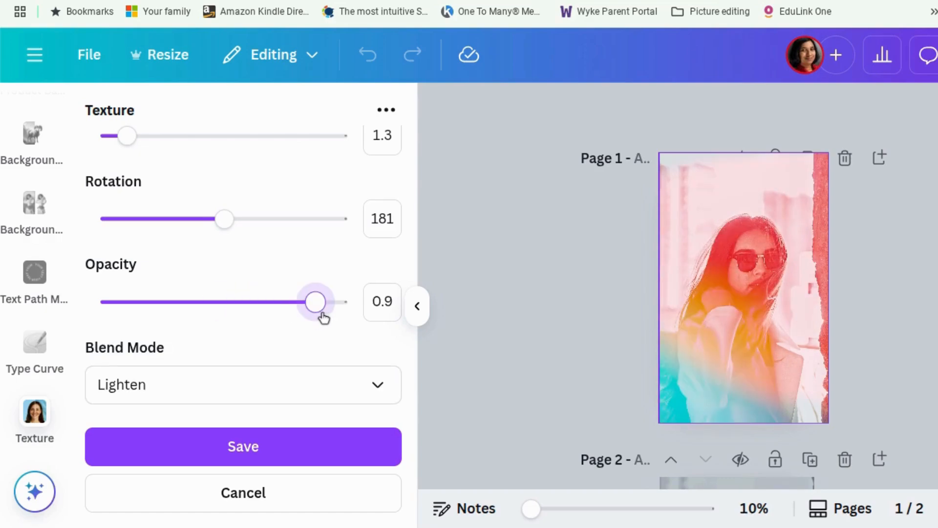
pyautogui.moveTo(311, 313); pyautogui.dragTo(308, 310)
# - Try the Color dodge, Color burn and Soft light blend modes on the texture
pyautogui.click(345, 384)
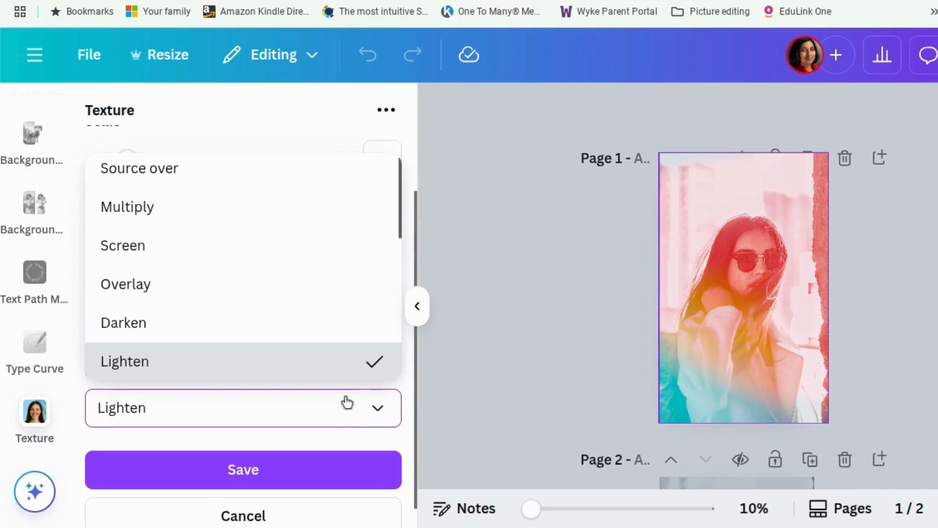
pyautogui.scroll(-2, 347, 342)
pyautogui.click(342, 332)
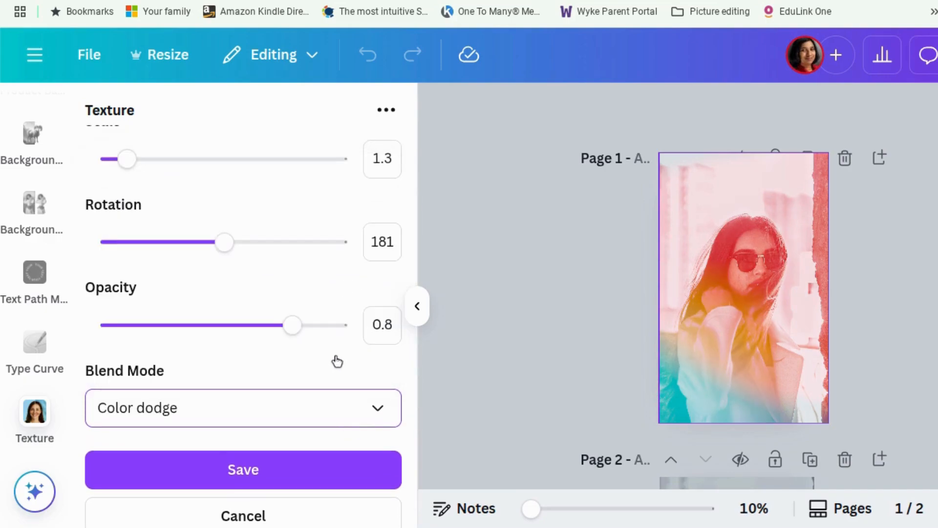
pyautogui.click(342, 412)
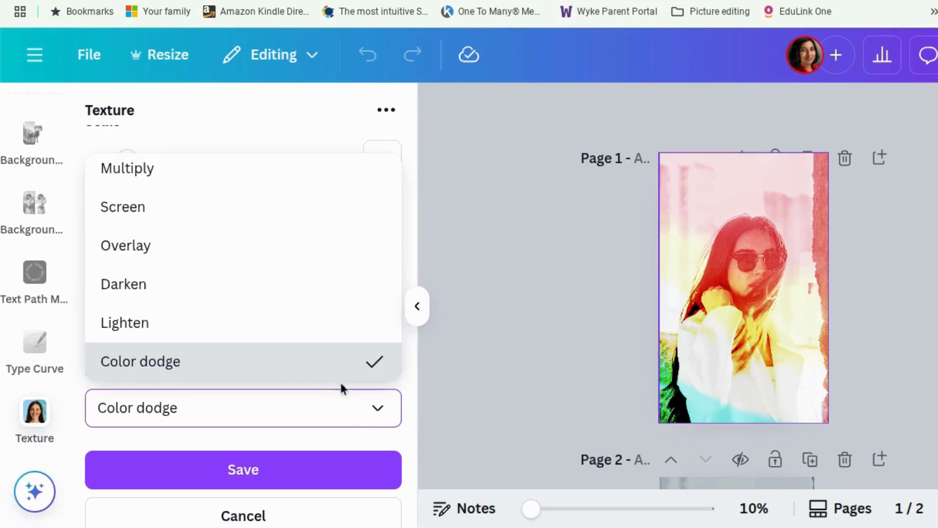
pyautogui.scroll(-1, 343, 389)
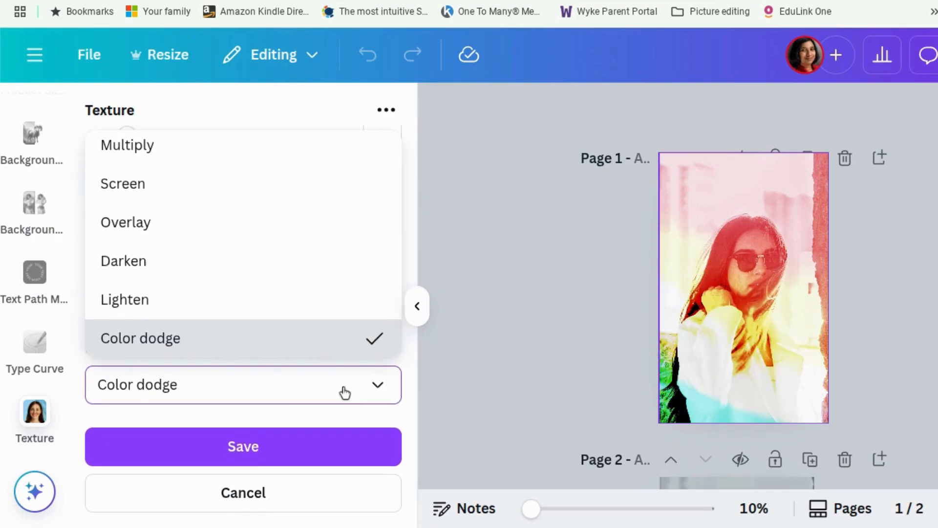
pyautogui.click(347, 394)
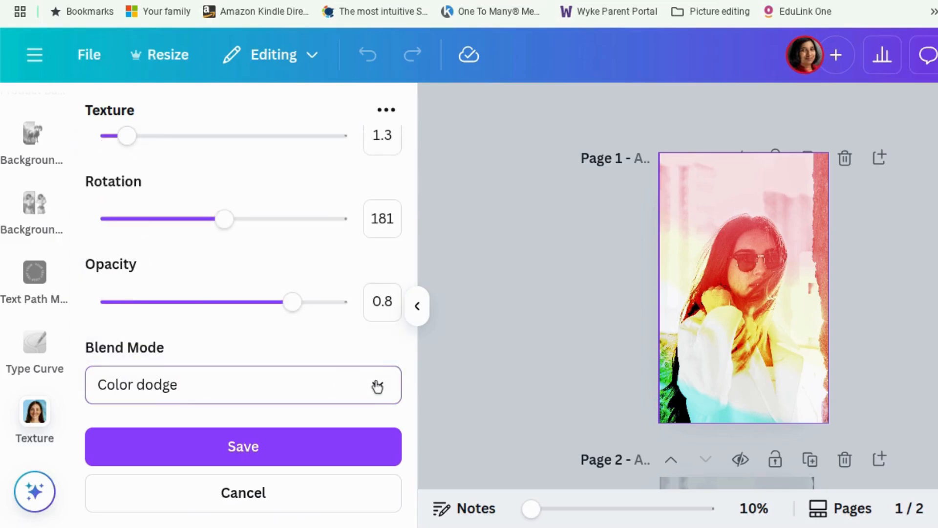
pyautogui.click(377, 386)
pyautogui.scroll(-2, 328, 298)
pyautogui.click(331, 298)
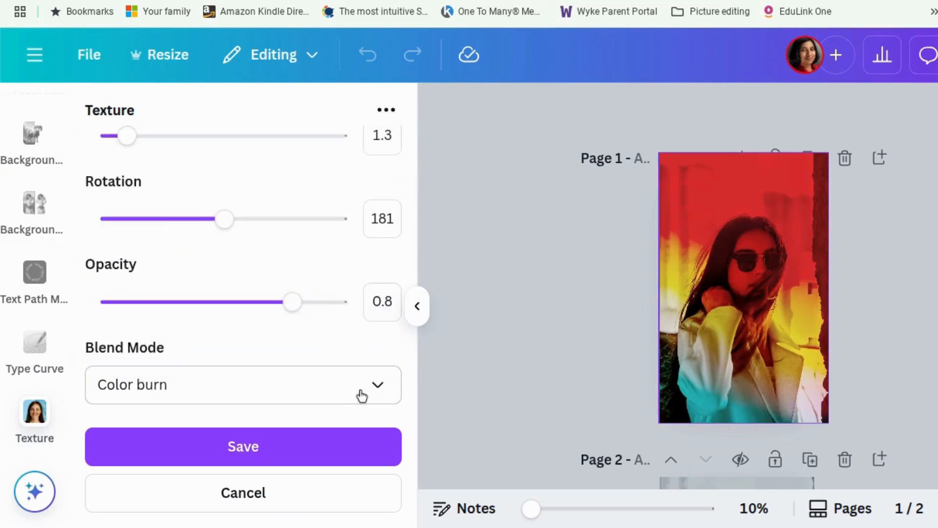
pyautogui.click(361, 395)
pyautogui.scroll(-2, 329, 345)
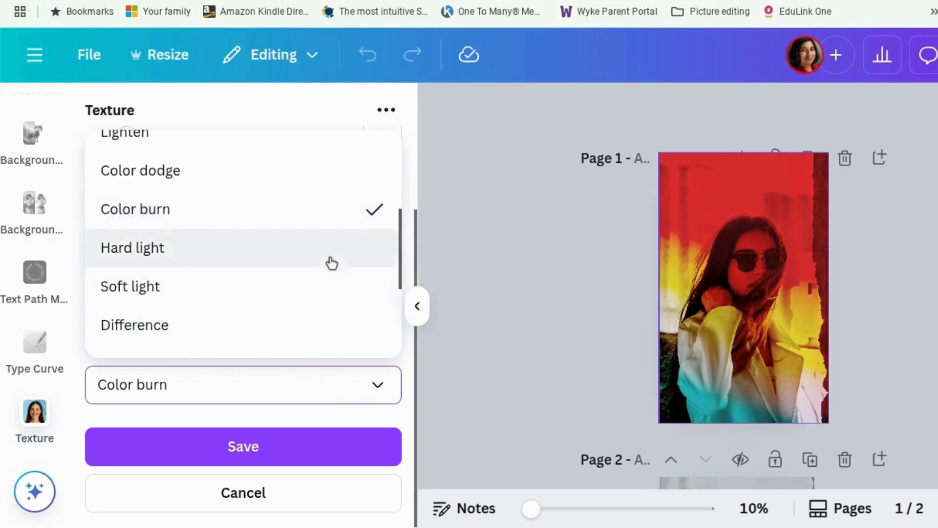
pyautogui.click(331, 297)
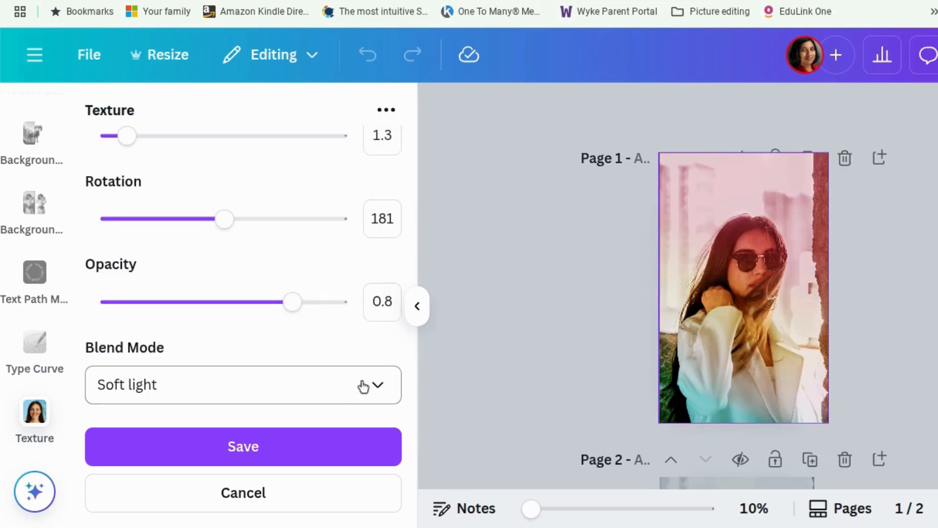
# - Set the texture's blend mode to Screen with opacity 0.8 and save the effect to the photo
pyautogui.click(362, 386)
pyautogui.scroll(3, 307, 274)
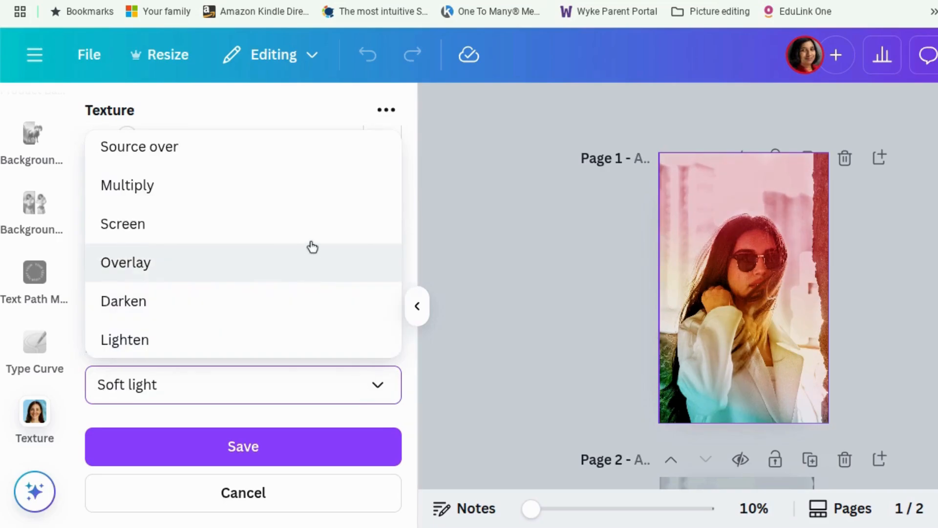
pyautogui.click(313, 225)
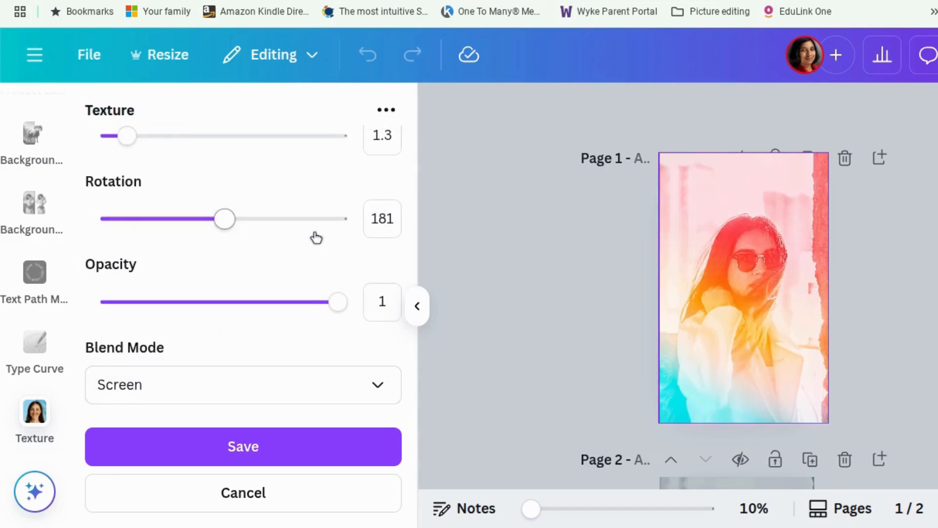
pyautogui.moveTo(337, 302); pyautogui.dragTo(293, 313)
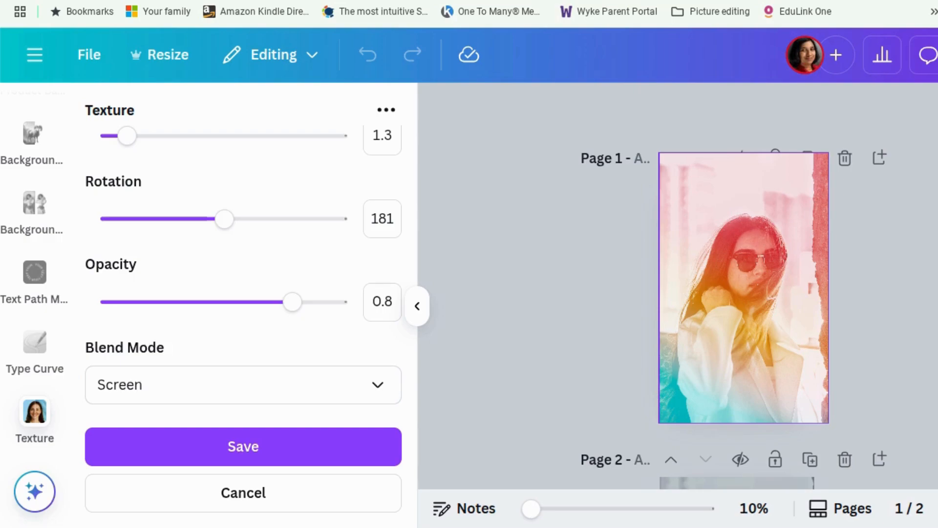
pyautogui.click(314, 455)
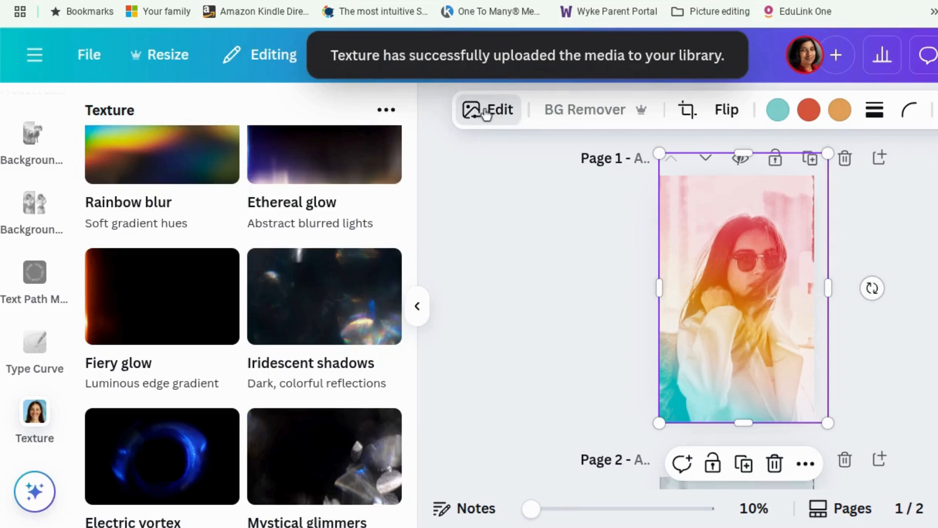
pyautogui.click(486, 115)
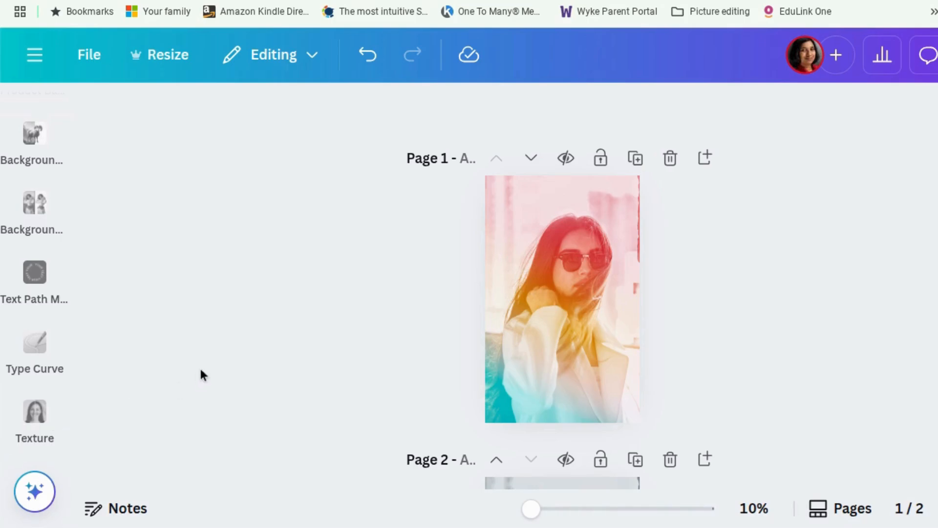
# - Add a text box reading "BOOK TITLE" to page 1
pyautogui.scroll(-5, 57, 393)
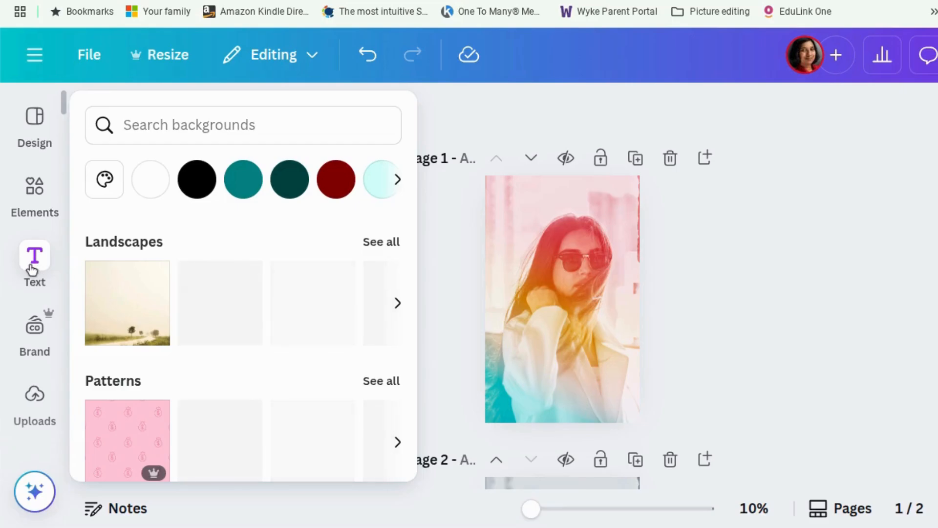
pyautogui.click(33, 269)
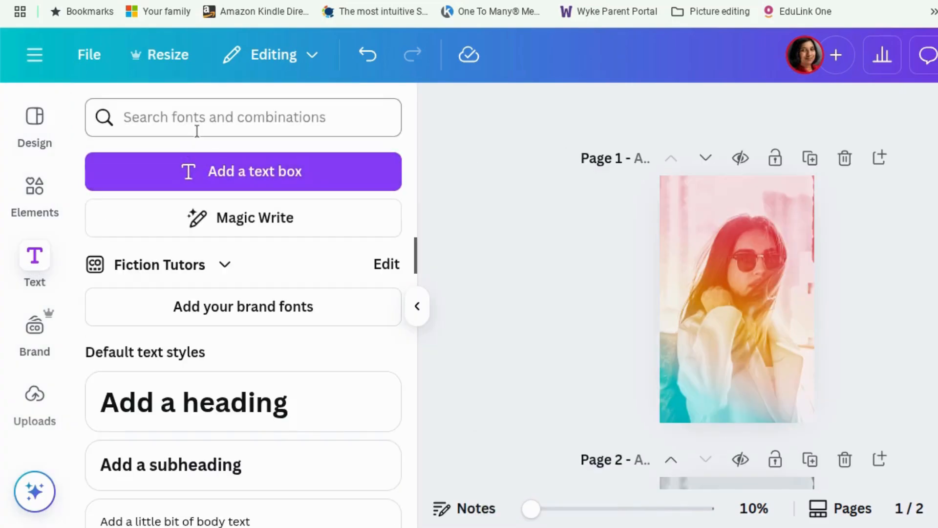
pyautogui.click(307, 186)
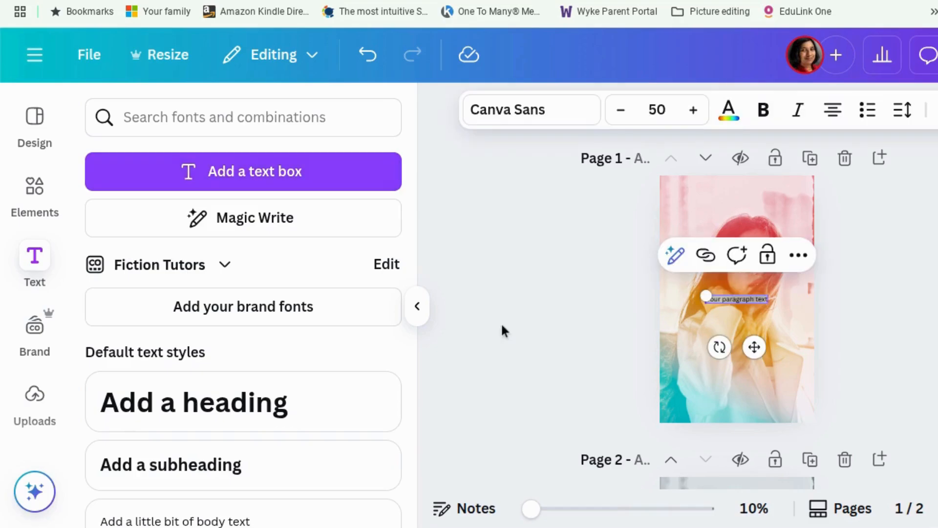
pyautogui.write('Wo')
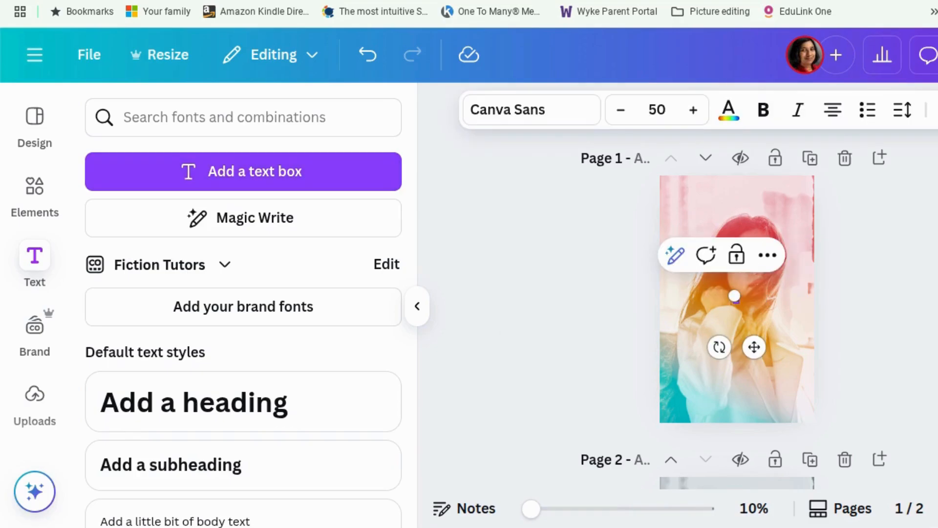
pyautogui.write('K TITLE')
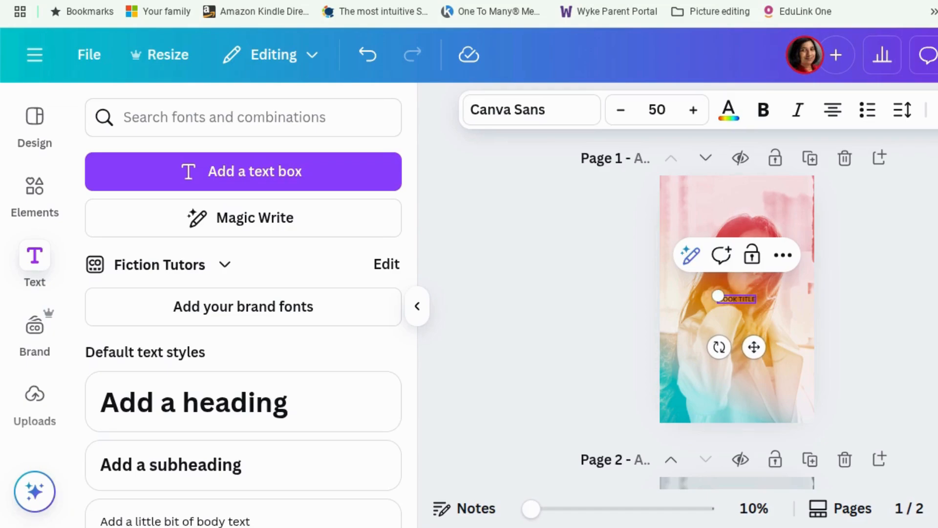
# - Move the "BOOK TITLE" text to the lower part of the photo and enlarge it to font size 166
pyautogui.moveTo(718, 296); pyautogui.dragTo(669, 267)
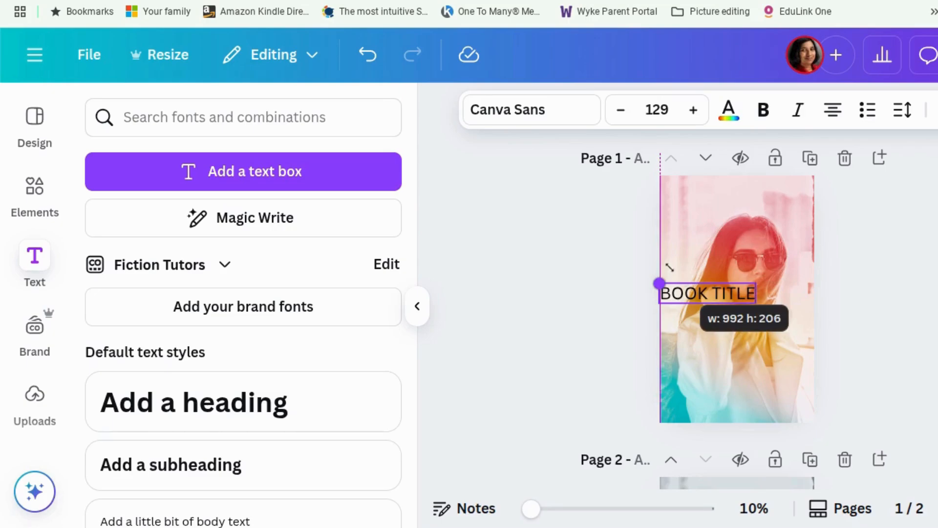
pyautogui.moveTo(723, 345); pyautogui.dragTo(756, 453)
pyautogui.moveTo(688, 386); pyautogui.dragTo(676, 365)
pyautogui.click(887, 390)
pyautogui.click(734, 400)
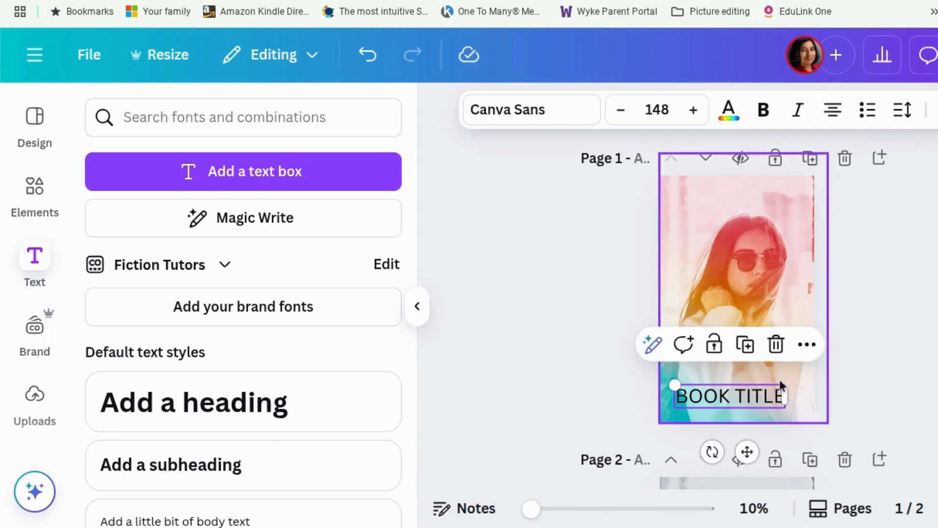
pyautogui.moveTo(674, 385)
pyautogui.mouseDown()
pyautogui.moveTo(641, 358)
pyautogui.moveTo(674, 367)
pyautogui.mouseUp()
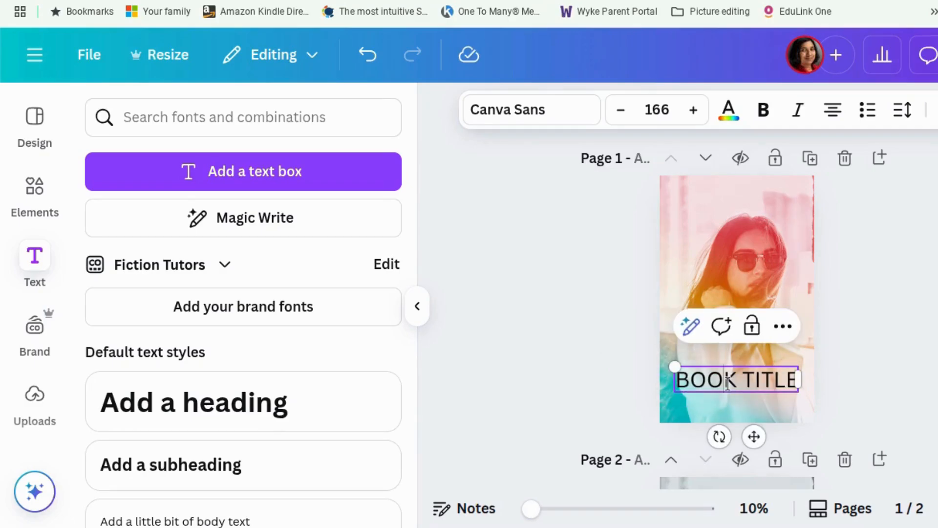
pyautogui.click(546, 313)
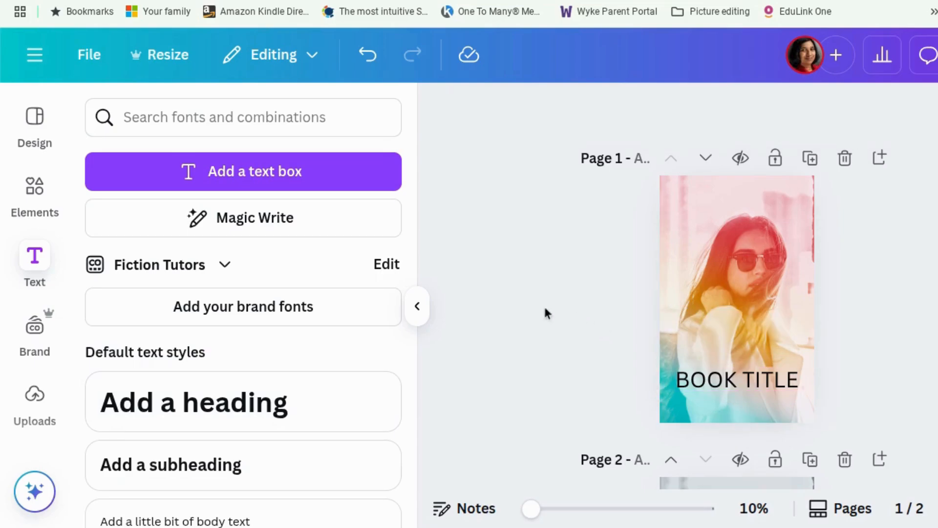
# - Add an "Author Name" text box directly below the book title, reduced to font size 120
pyautogui.click(290, 182)
pyautogui.write('Author Name')
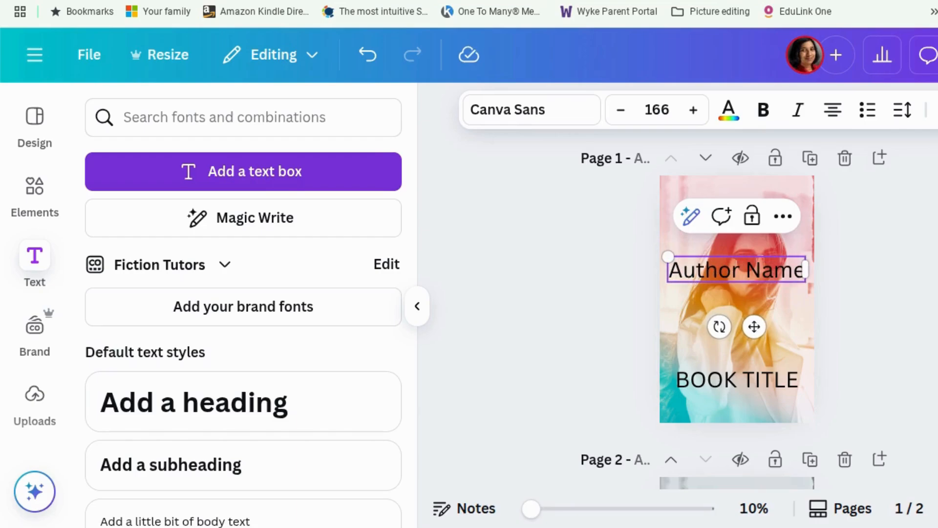
pyautogui.click(936, 232)
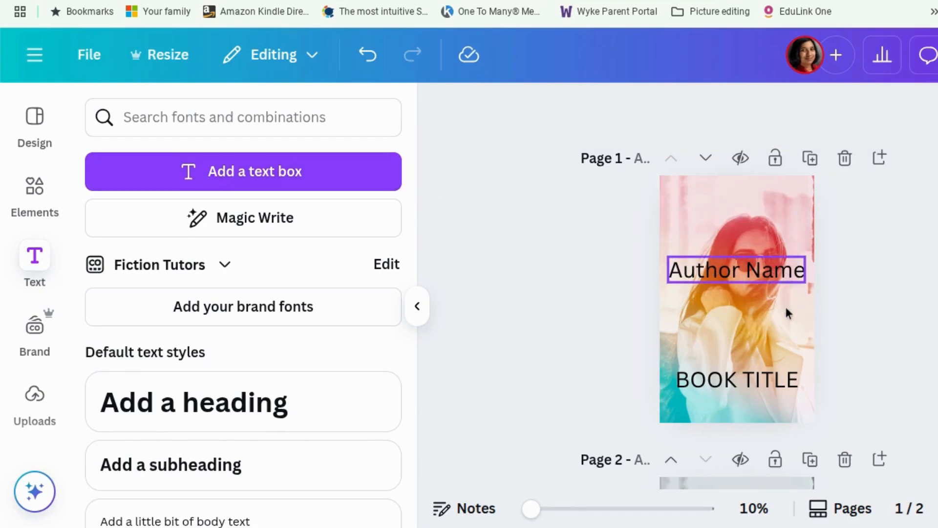
pyautogui.moveTo(784, 271); pyautogui.dragTo(784, 406)
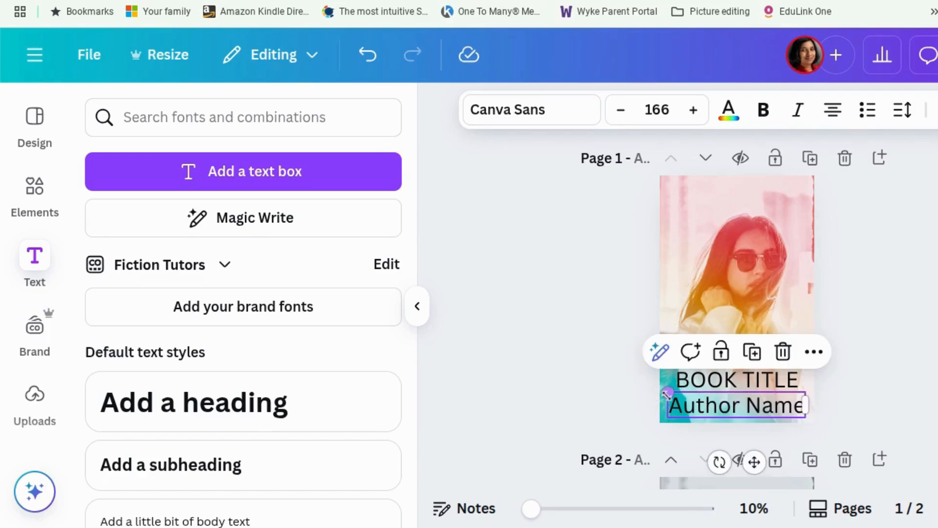
pyautogui.moveTo(667, 393); pyautogui.dragTo(709, 415)
pyautogui.click(859, 405)
pyautogui.click(888, 394)
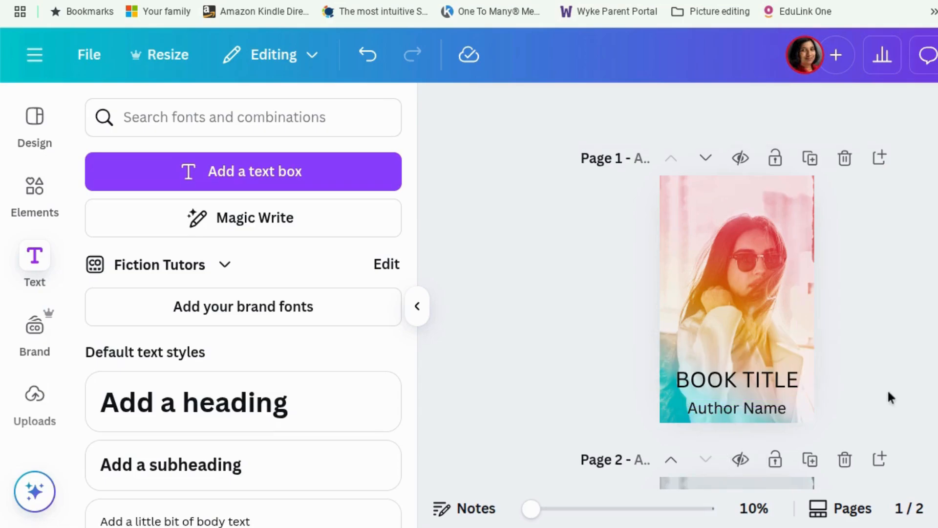
# - Change the book title's font to the handwriting font Avallon Caps
pyautogui.click(737, 383)
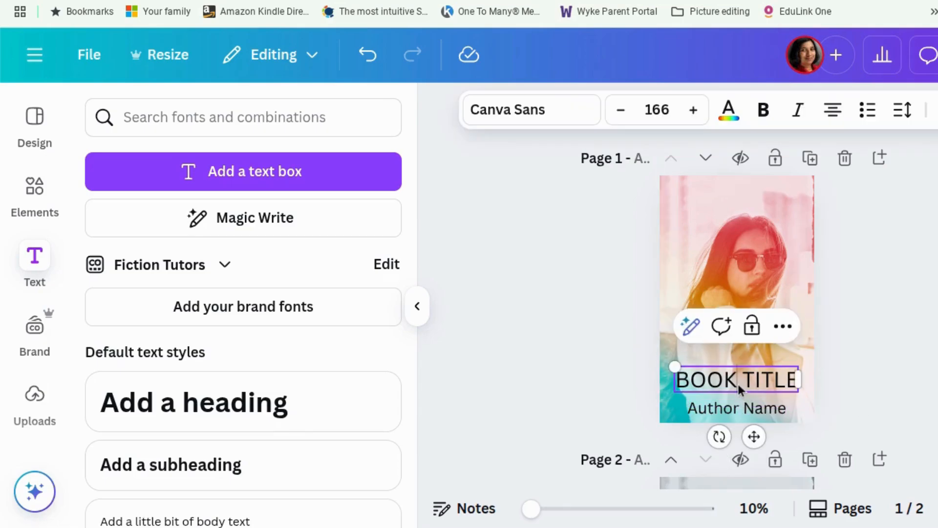
pyautogui.click(738, 383)
pyautogui.moveTo(677, 380); pyautogui.dragTo(797, 382)
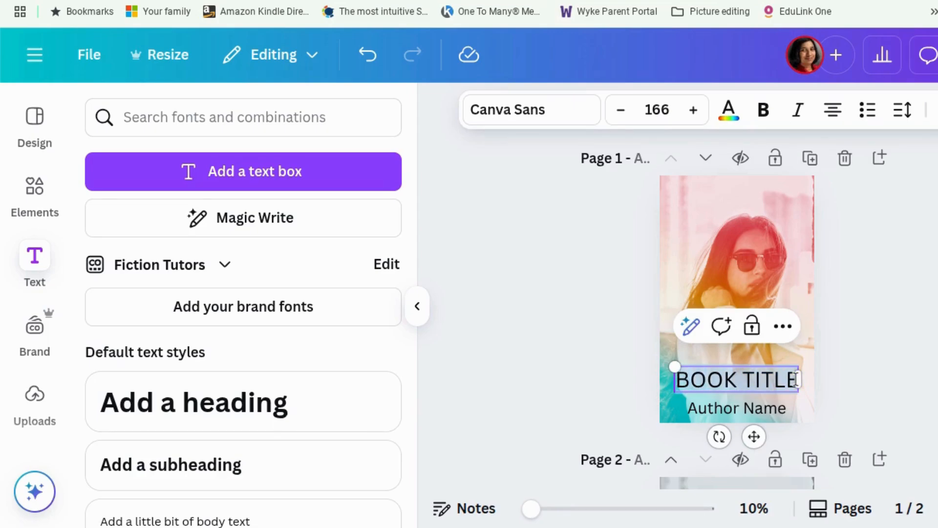
pyautogui.click(582, 118)
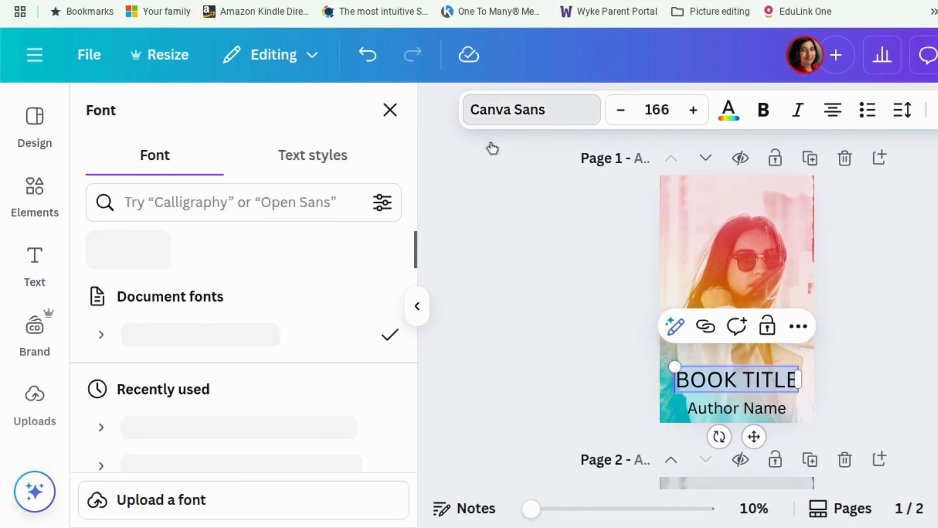
pyautogui.scroll(-5, 320, 308)
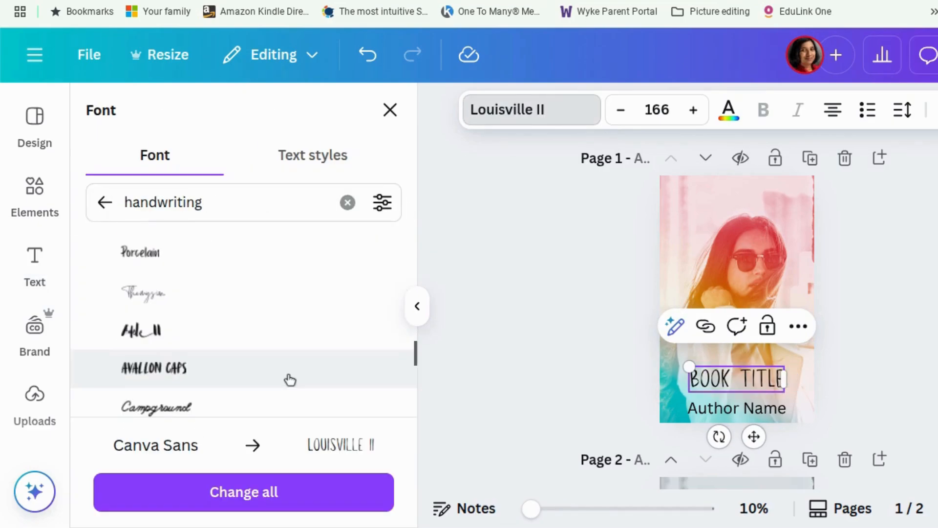
pyautogui.click(290, 379)
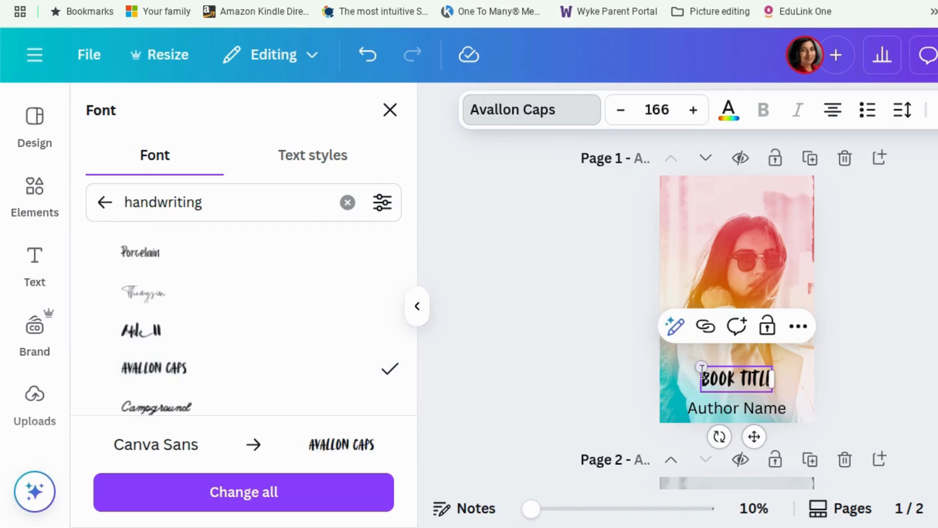
# - Enlarge the book title to font size 328 and centre it horizontally above the author name
pyautogui.moveTo(698, 364); pyautogui.dragTo(661, 353)
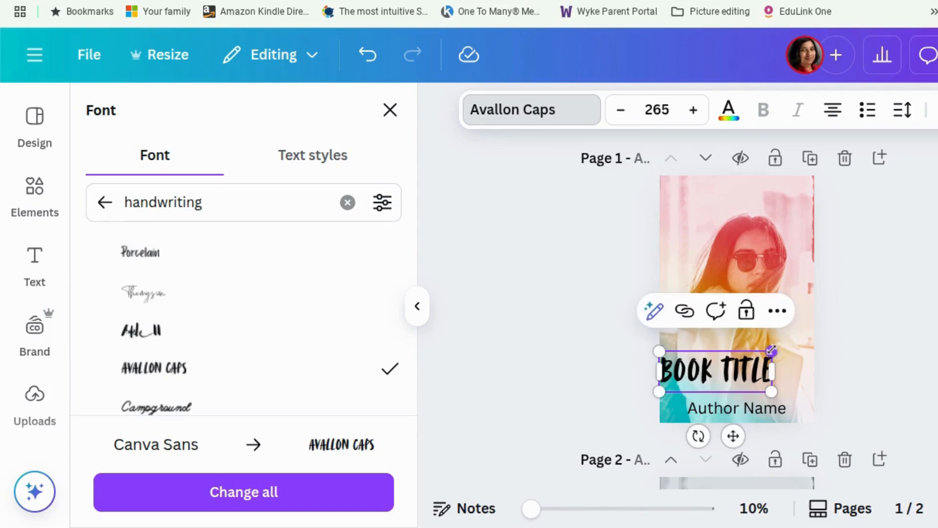
pyautogui.moveTo(774, 351); pyautogui.dragTo(798, 341)
pyautogui.click(777, 362)
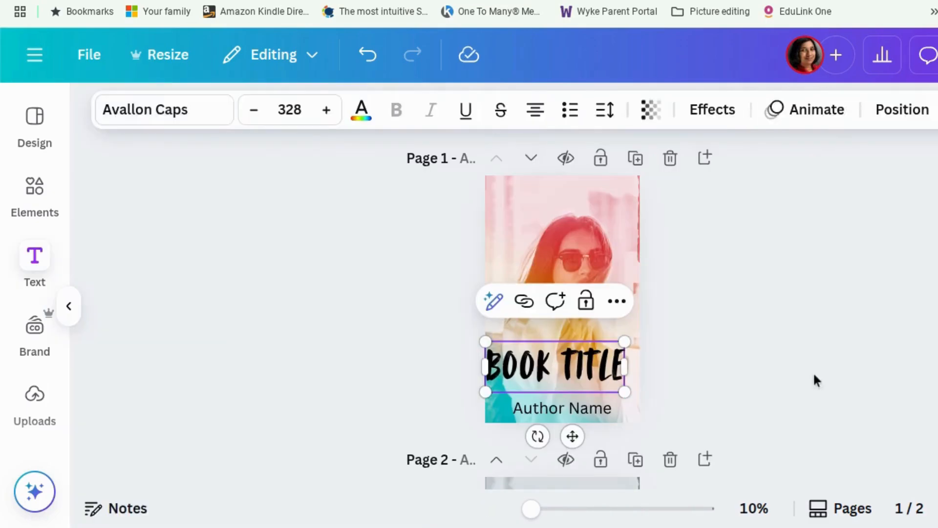
pyautogui.click(817, 377)
pyautogui.moveTo(753, 374); pyautogui.dragTo(757, 372)
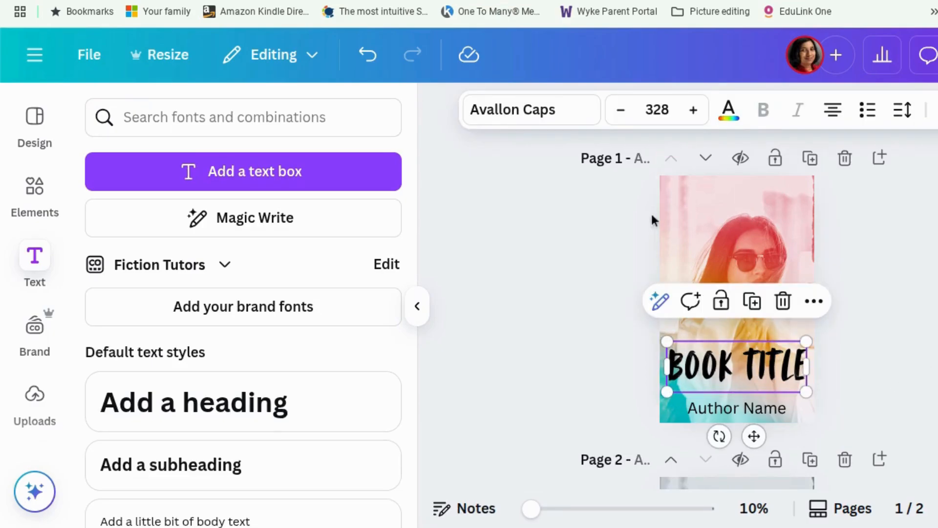
# - Set the book title's text colour to the bright red #FF2E1A
pyautogui.click(729, 113)
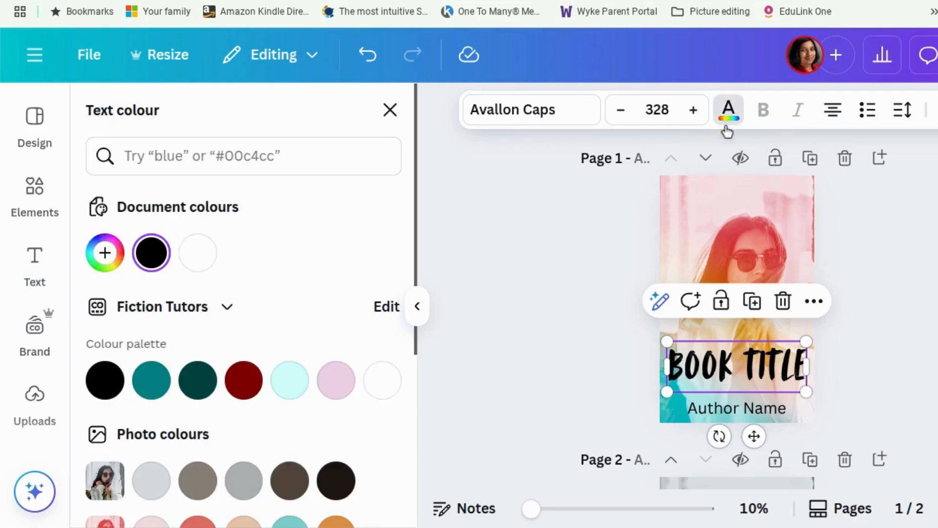
pyautogui.scroll(-3, 147, 425)
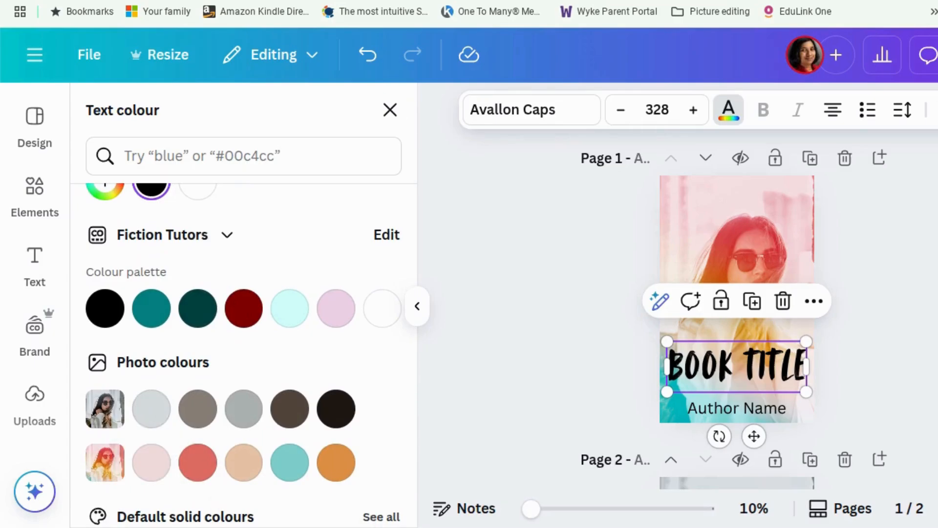
pyautogui.click(204, 467)
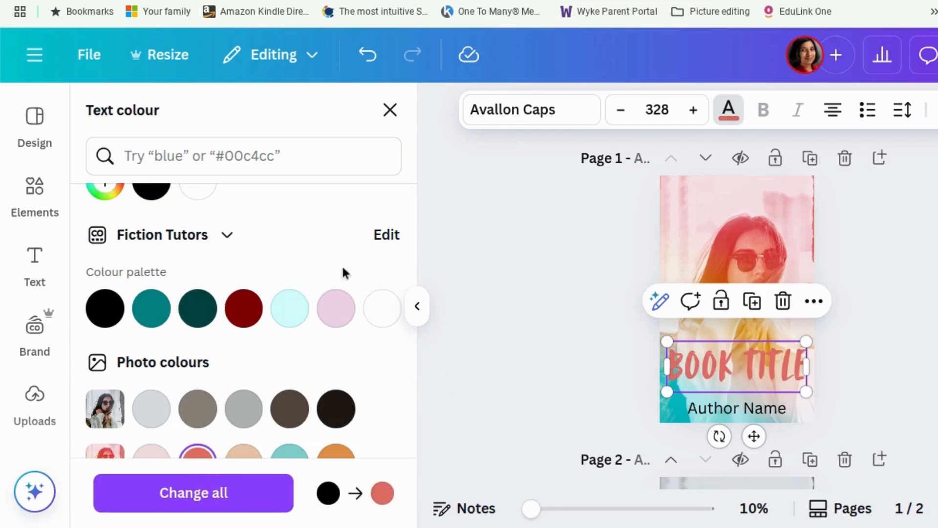
pyautogui.scroll(3, 338, 276)
pyautogui.click(104, 252)
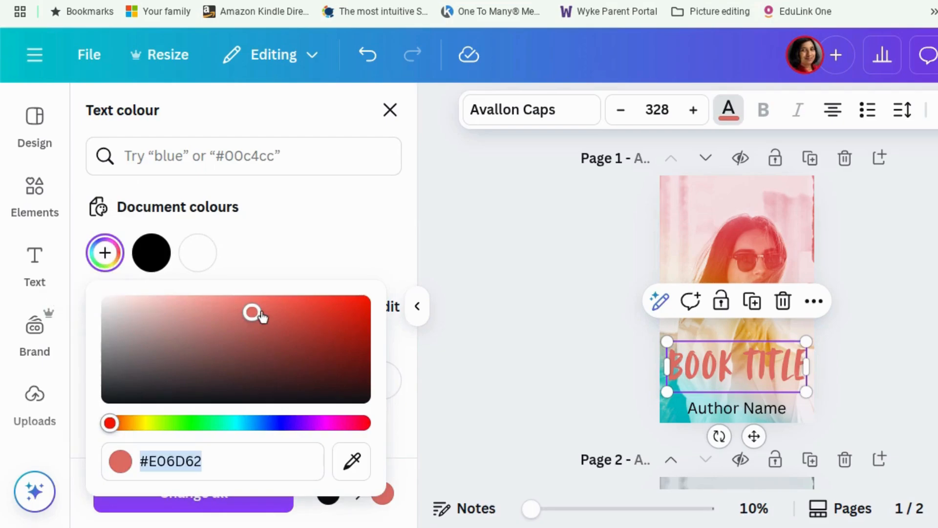
pyautogui.moveTo(253, 313); pyautogui.dragTo(339, 301)
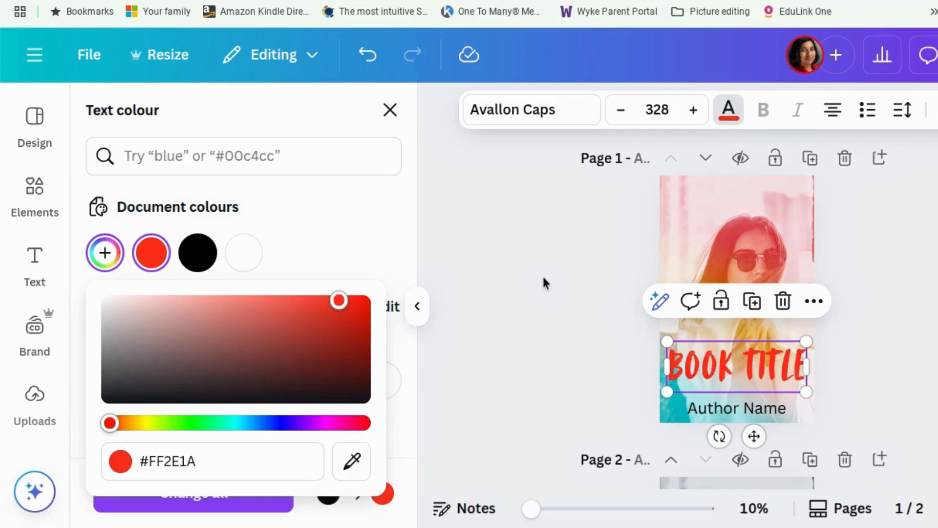
pyautogui.click(544, 278)
pyautogui.click(935, 332)
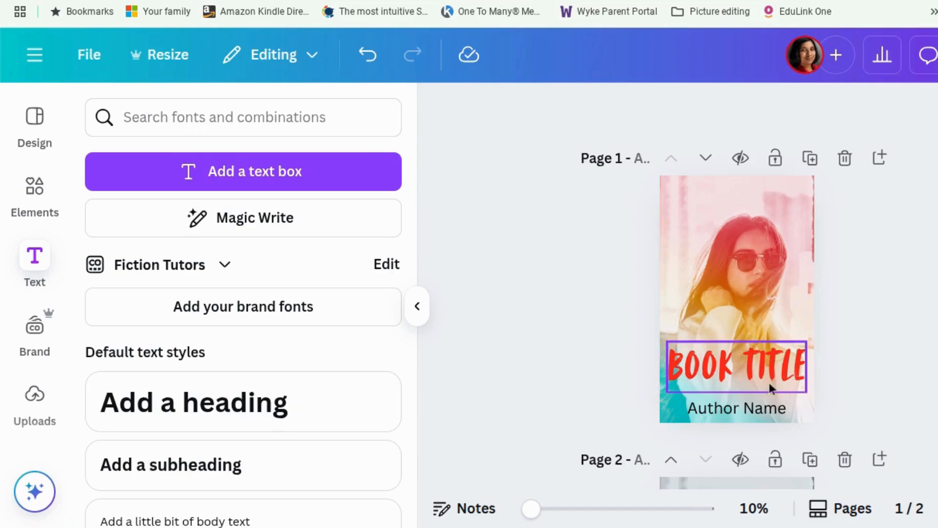
# - Apply the Lift text effect to the book title
pyautogui.click(708, 371)
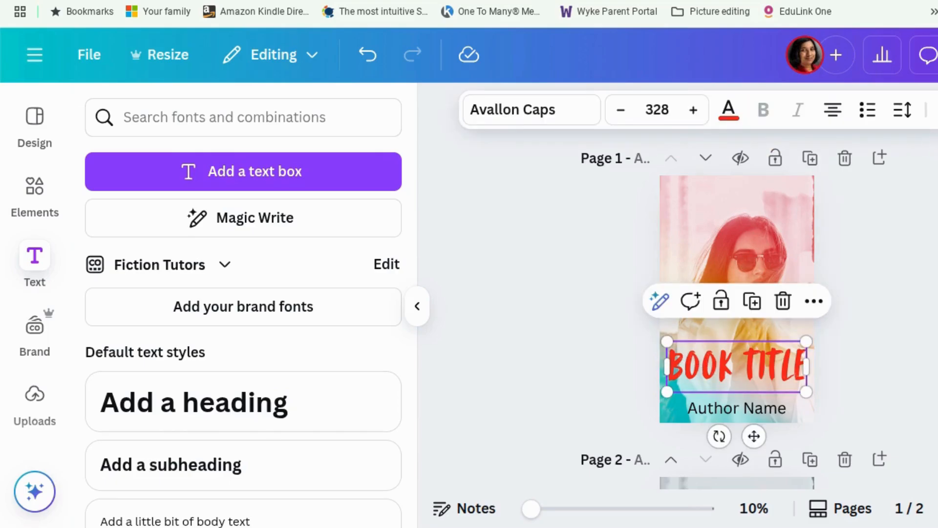
pyautogui.click(752, 155)
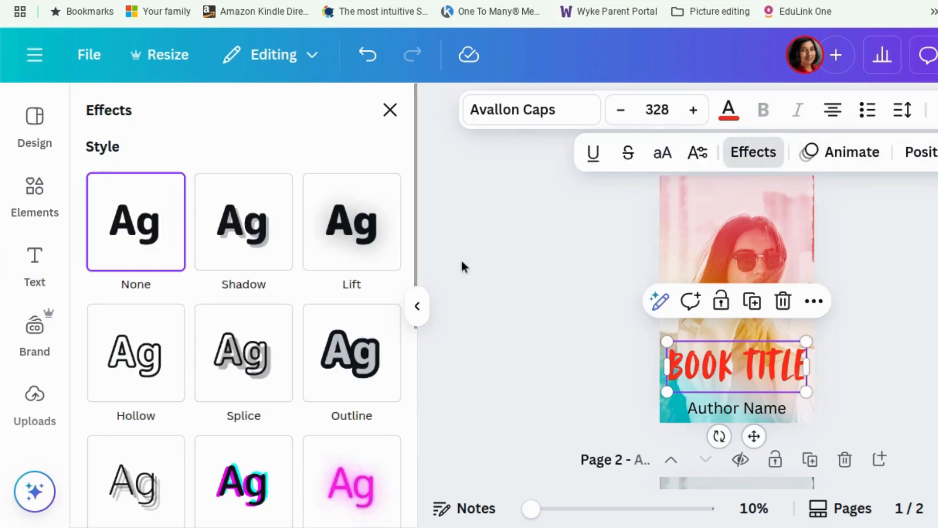
pyautogui.click(347, 244)
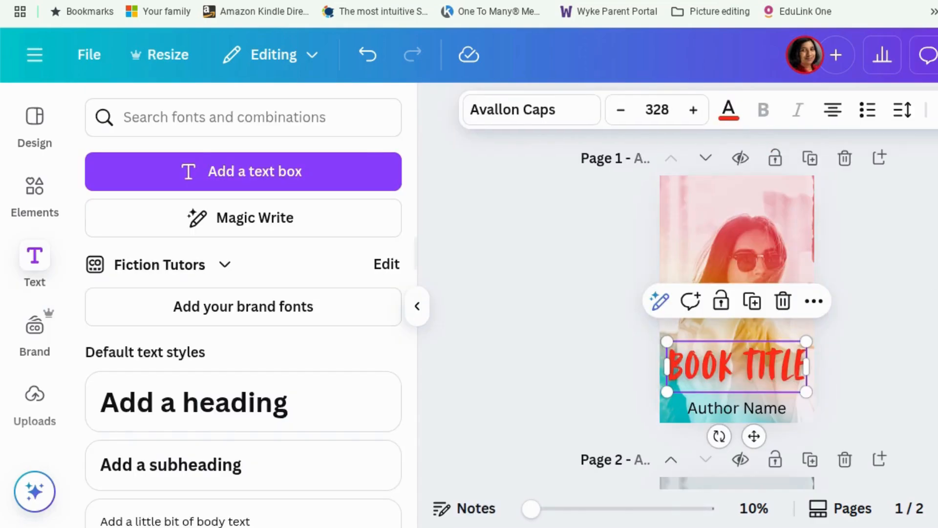
pyautogui.press('Escape')
# - Try white on the "Author Name" text, and set its colour to the photo colour orange #df9145
pyautogui.click(777, 411)
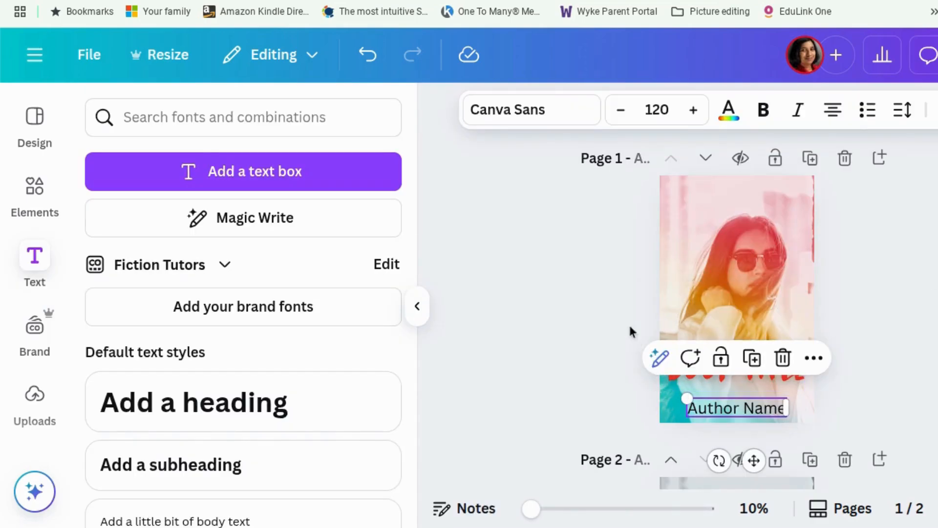
pyautogui.click(728, 112)
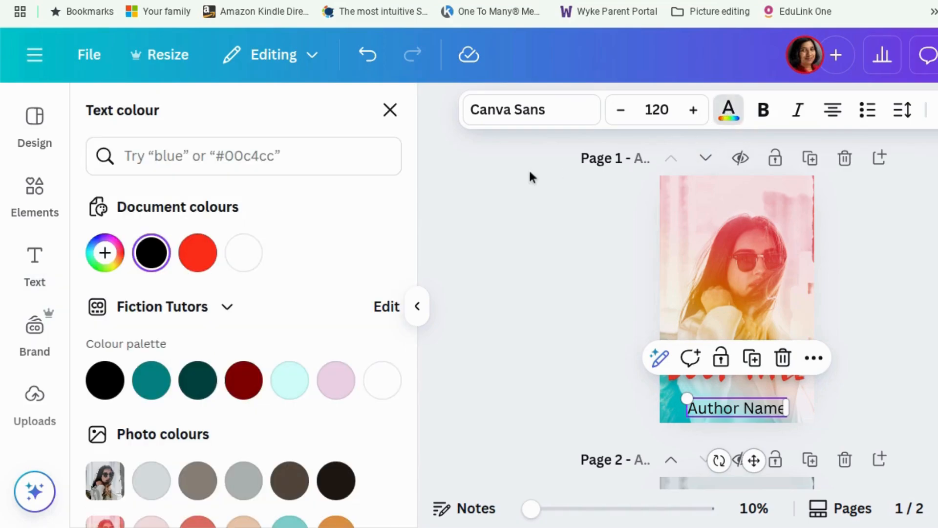
pyautogui.click(382, 380)
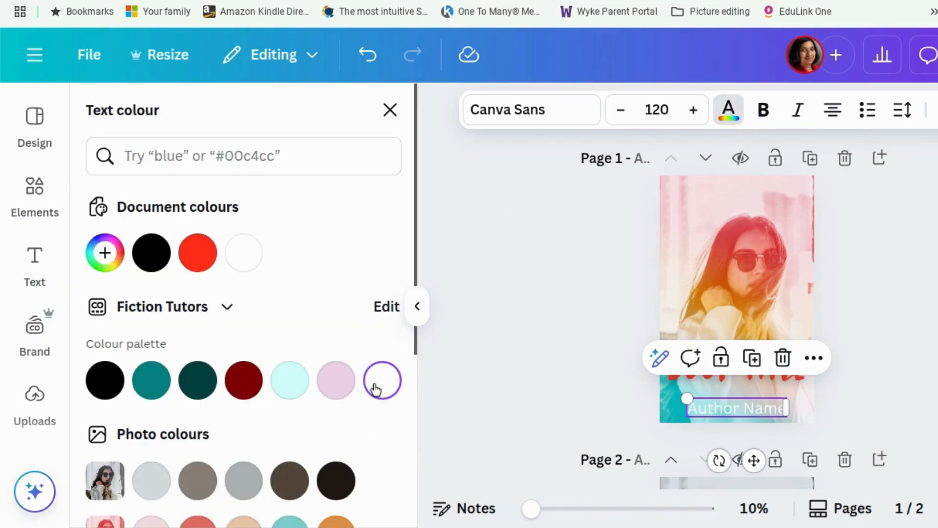
pyautogui.scroll(-2, 376, 389)
pyautogui.scroll(-1, 362, 392)
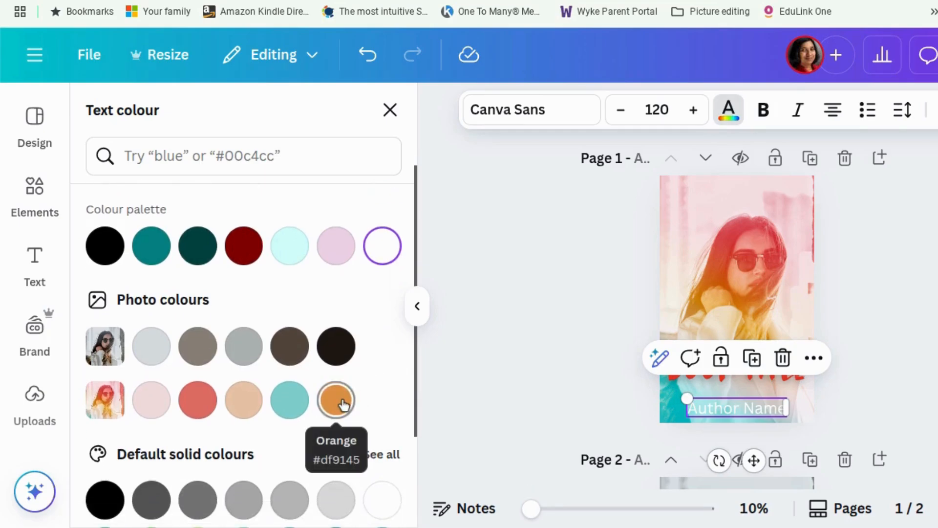
pyautogui.click(344, 404)
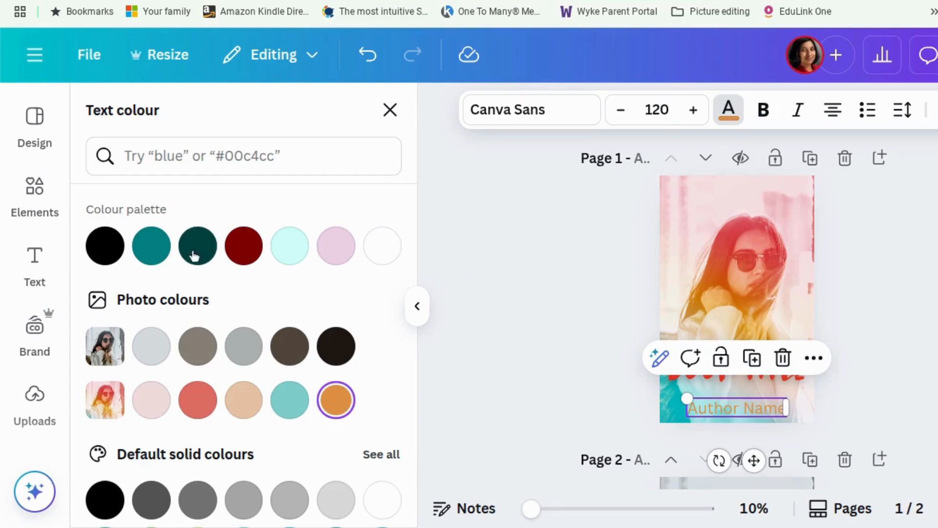
# - Try a more saturated custom orange on the author name text
pyautogui.scroll(3, 194, 255)
pyautogui.click(105, 253)
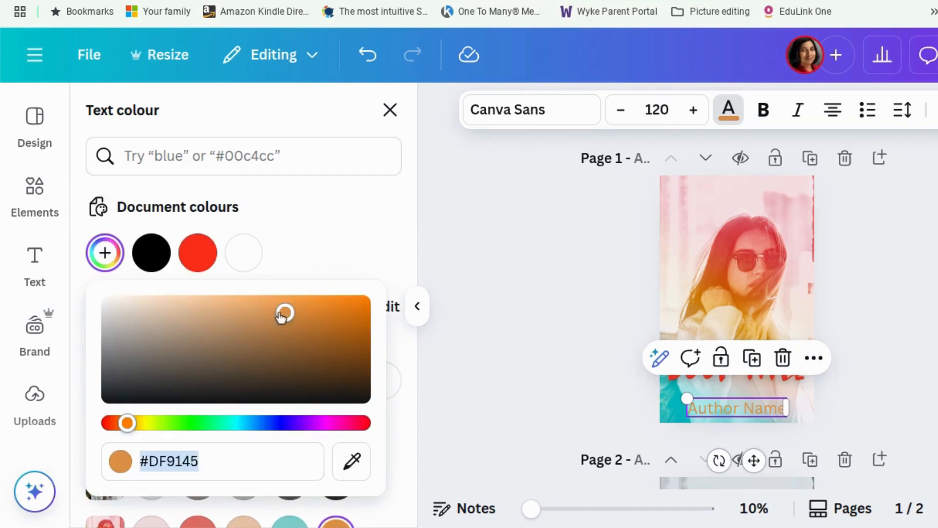
pyautogui.moveTo(283, 313); pyautogui.dragTo(383, 302)
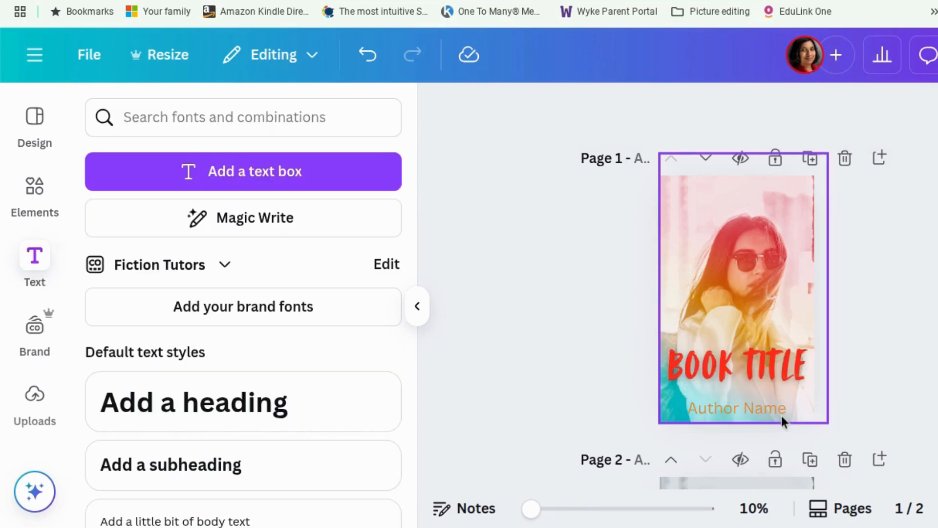
# - Enlarge the author name text to font size 127 and slightly widen its letter spacing
pyautogui.click(730, 415)
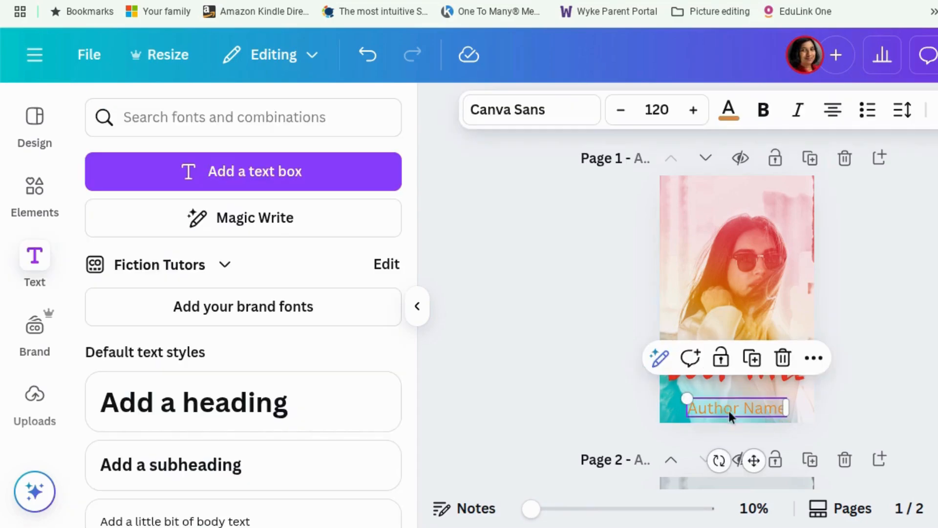
pyautogui.moveTo(688, 397); pyautogui.dragTo(681, 396)
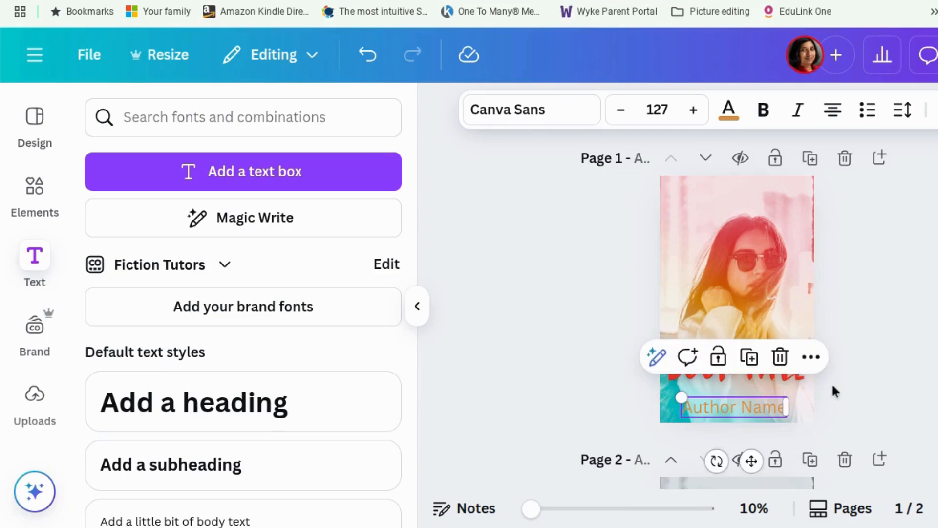
pyautogui.click(903, 111)
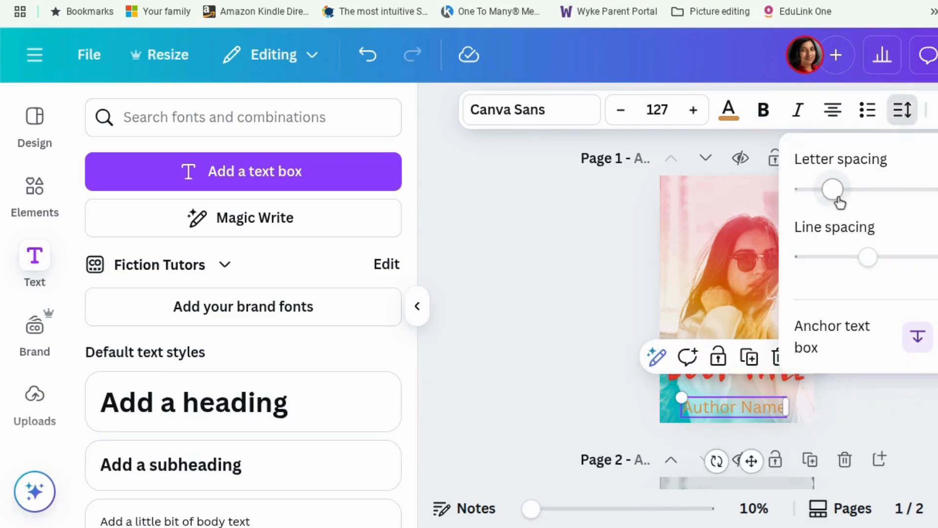
pyautogui.moveTo(833, 191); pyautogui.dragTo(842, 196)
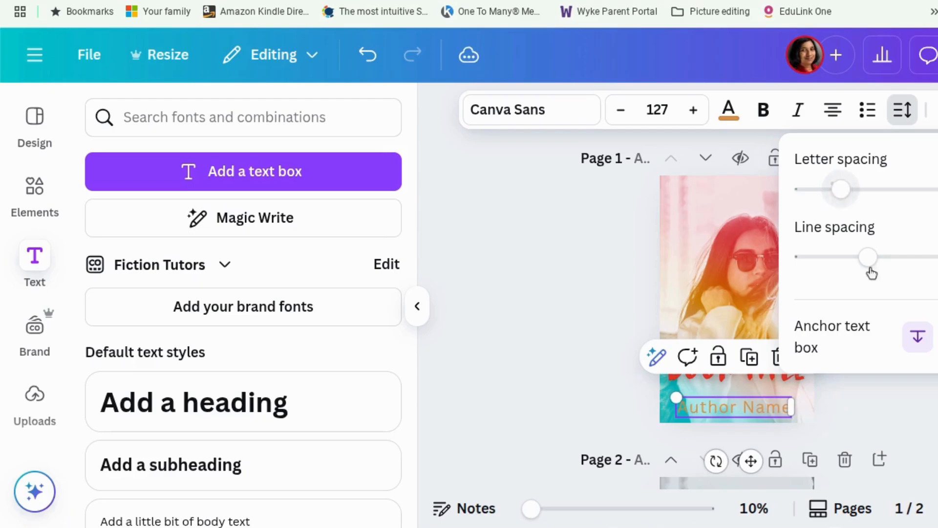
pyautogui.click(555, 312)
pyautogui.click(880, 371)
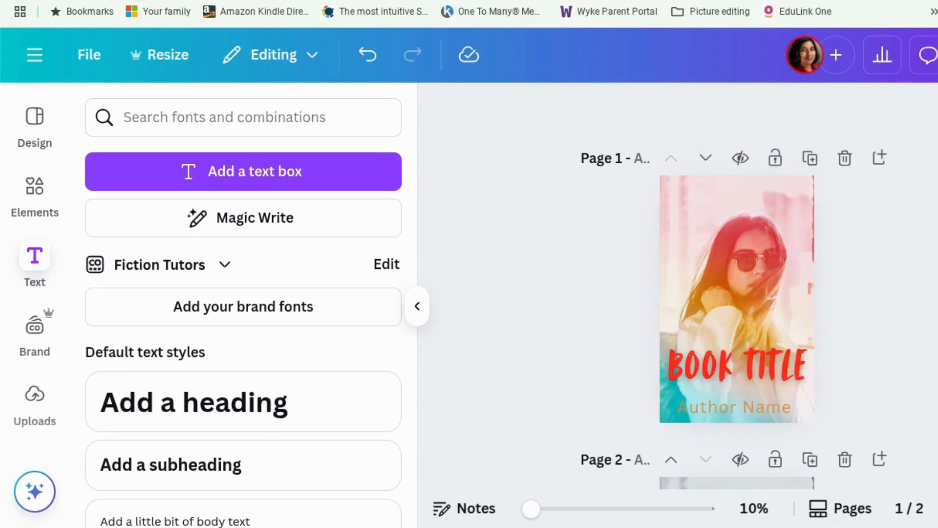
# - Move the author name up closer beneath the book title and increase its font size to 139
pyautogui.moveTo(779, 409)
pyautogui.mouseDown()
pyautogui.moveTo(777, 391)
pyautogui.moveTo(778, 405)
pyautogui.mouseUp()
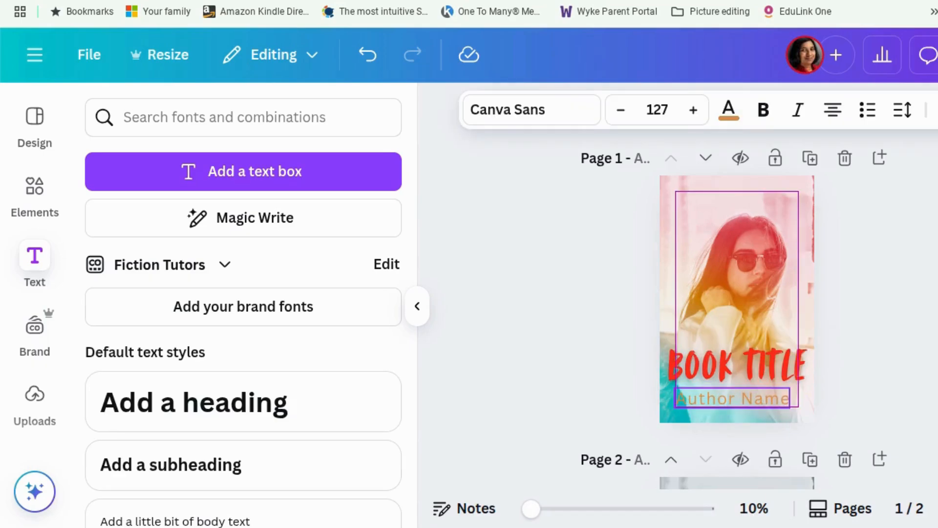
pyautogui.click(693, 110)
pyautogui.click(693, 110)
pyautogui.click(693, 110)
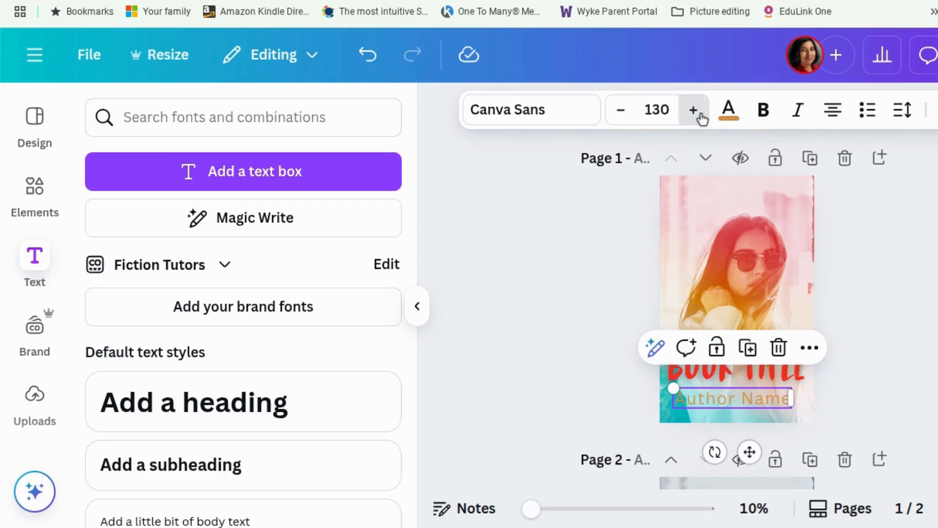
pyautogui.click(694, 111)
pyautogui.click(694, 110)
pyautogui.click(693, 110)
pyautogui.click(693, 110)
pyautogui.click(694, 110)
pyautogui.click(694, 110)
pyautogui.click(693, 111)
pyautogui.click(693, 110)
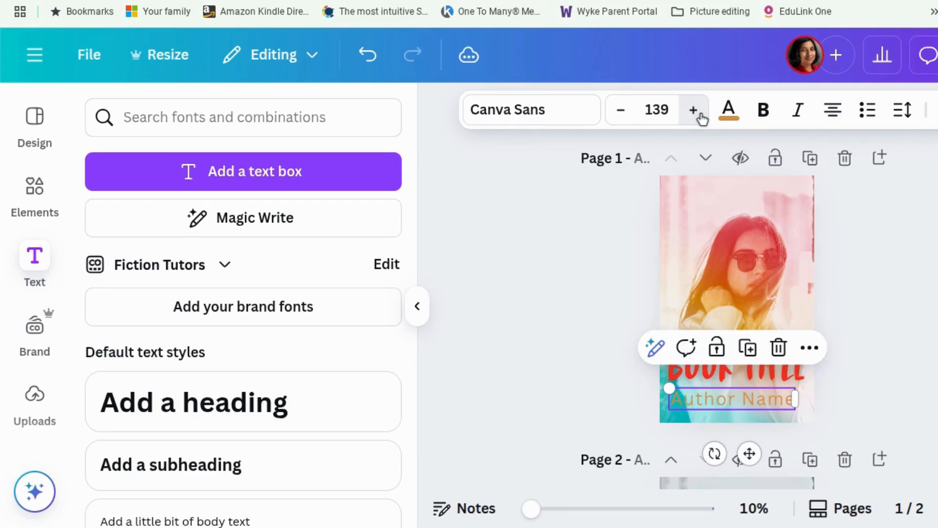
pyautogui.click(908, 264)
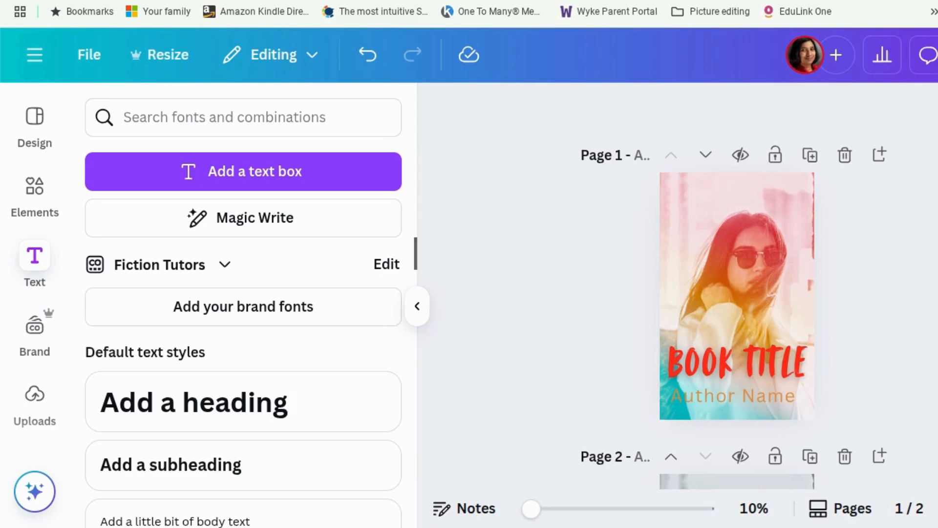
# - Select the photo on page 2 and open the Texture app for it
pyautogui.scroll(-4, 737, 286)
pyautogui.scroll(-3, 915, 283)
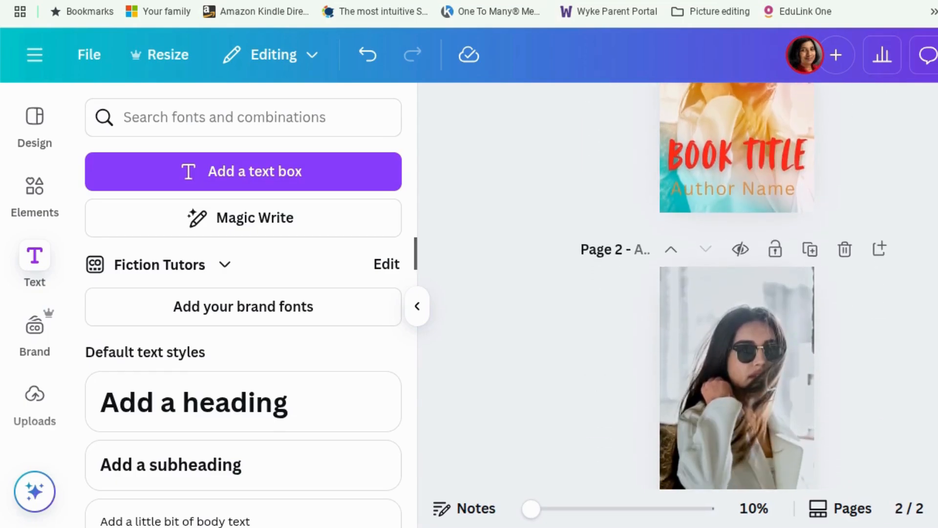
pyautogui.click(761, 204)
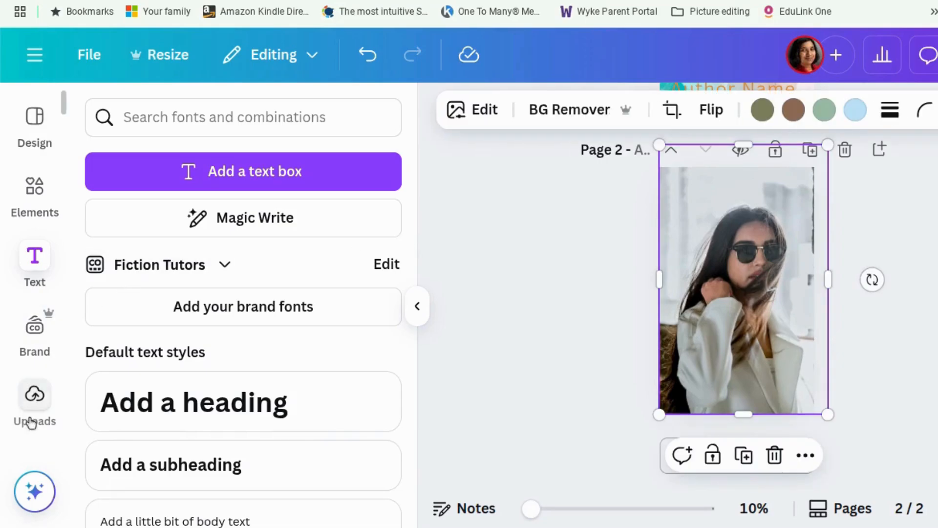
pyautogui.scroll(-3, 30, 437)
pyautogui.scroll(-3, 31, 430)
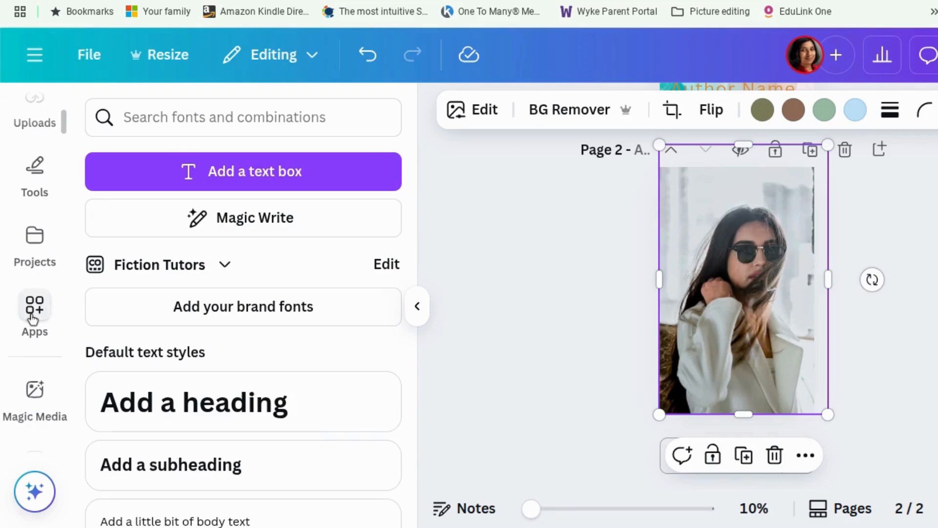
pyautogui.click(33, 307)
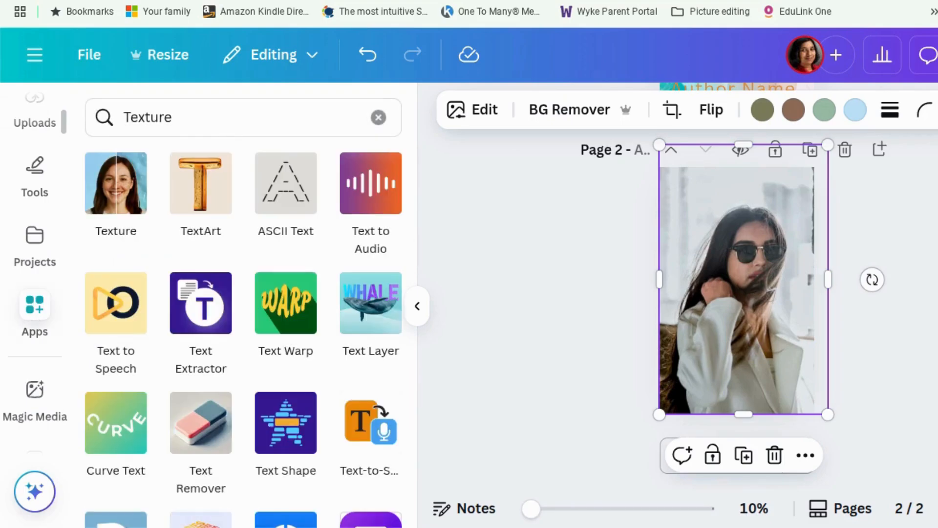
pyautogui.click(123, 188)
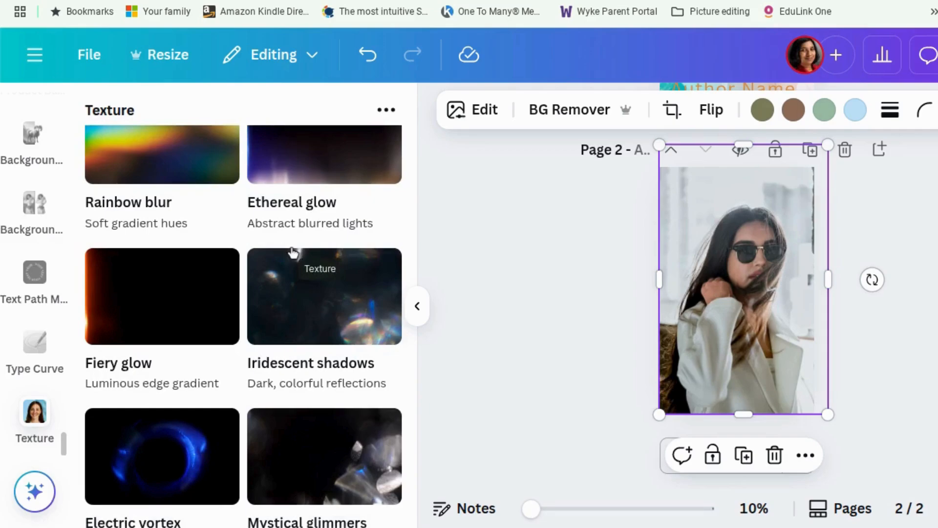
# - Apply the Grainy gradient texture from the Grit category to the page 2 photo
pyautogui.scroll(3, 352, 144)
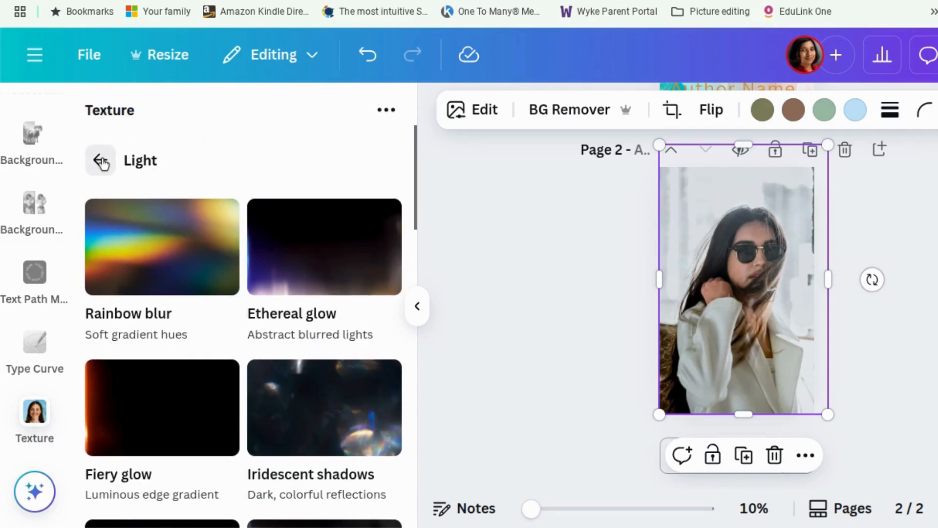
pyautogui.click(102, 161)
pyautogui.scroll(-3, 163, 346)
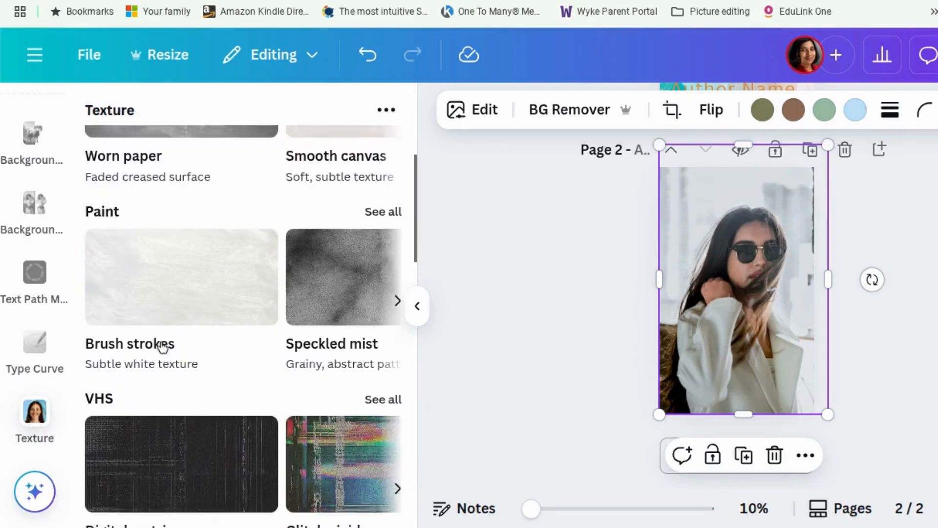
pyautogui.scroll(-3, 162, 345)
pyautogui.scroll(4, 162, 345)
pyautogui.scroll(-6, 163, 346)
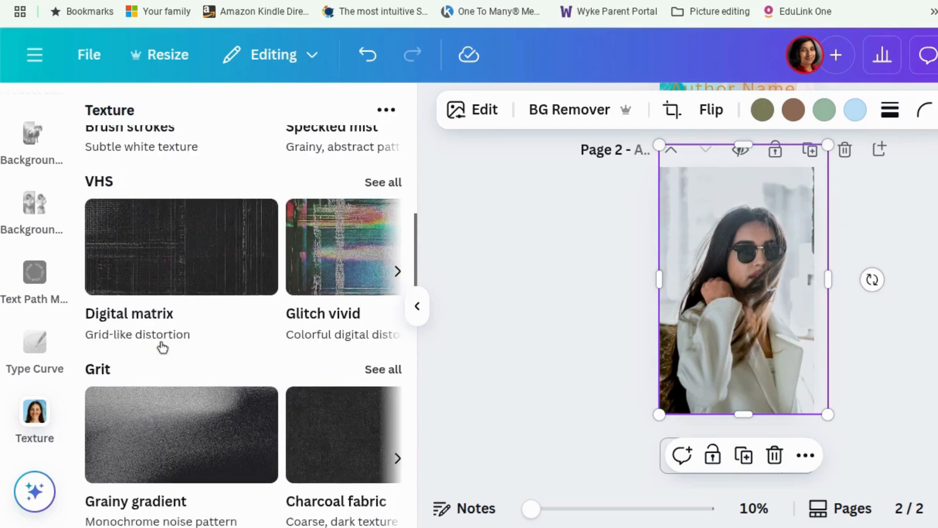
pyautogui.scroll(-2, 340, 305)
pyautogui.click(391, 284)
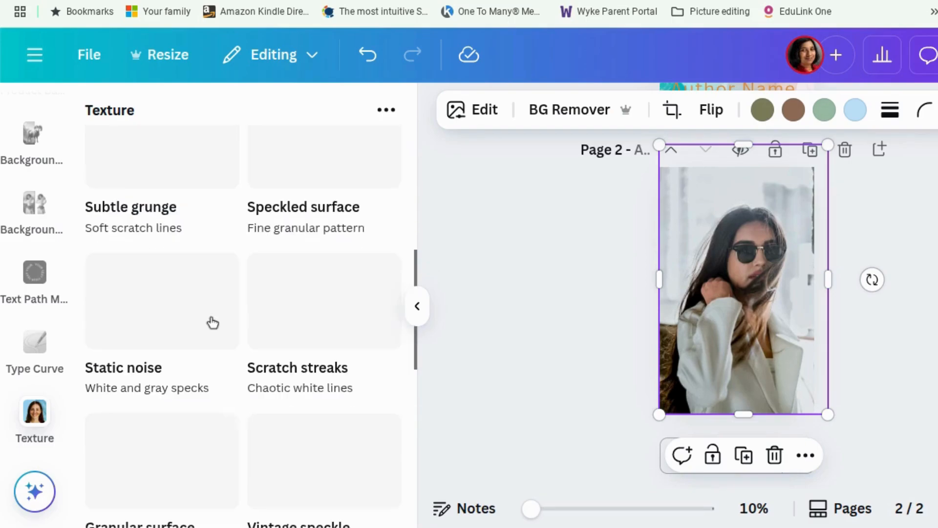
pyautogui.scroll(-10, 211, 309)
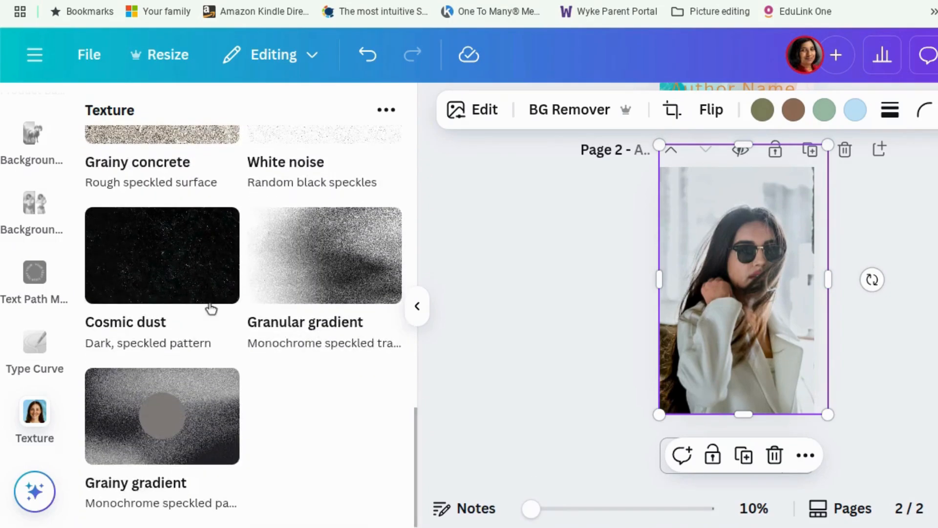
pyautogui.scroll(10, 210, 307)
pyautogui.click(209, 266)
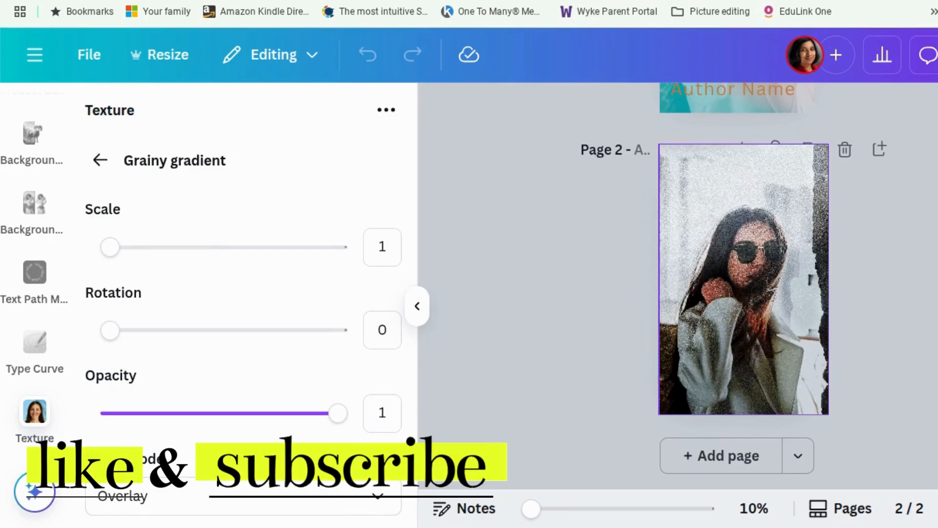
# - Set the Grainy gradient texture's scale to 1.6 and rotation to 17, and lower its opacity to 0.2
pyautogui.moveTo(115, 252); pyautogui.dragTo(145, 251)
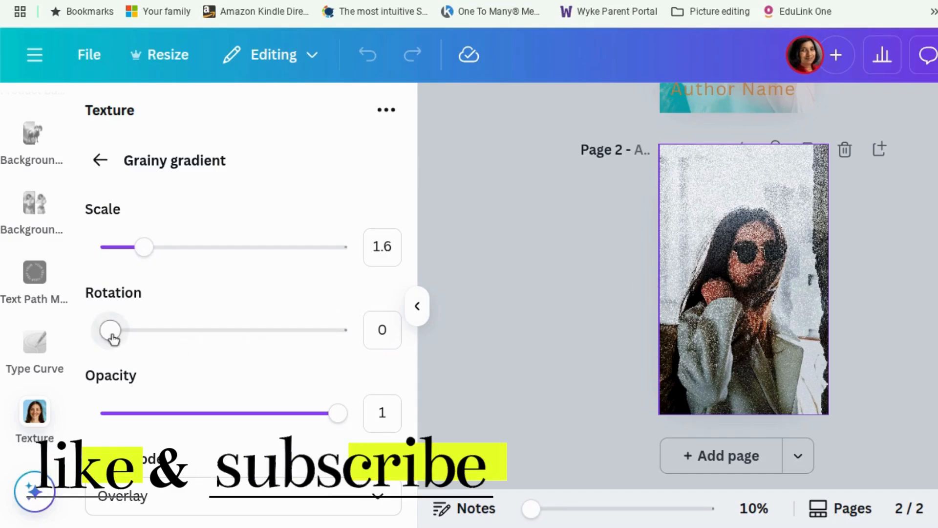
pyautogui.moveTo(119, 337); pyautogui.dragTo(121, 340)
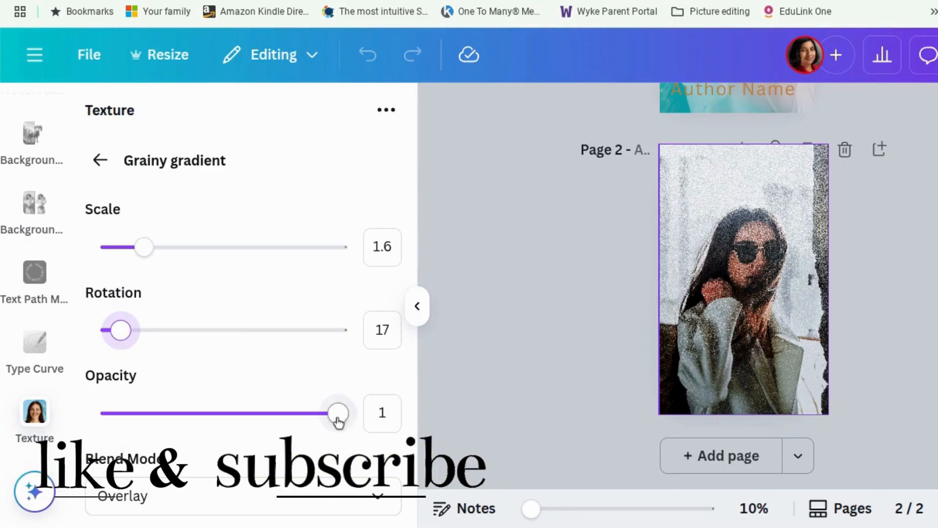
pyautogui.scroll(-1, 337, 418)
pyautogui.moveTo(336, 367); pyautogui.dragTo(236, 372)
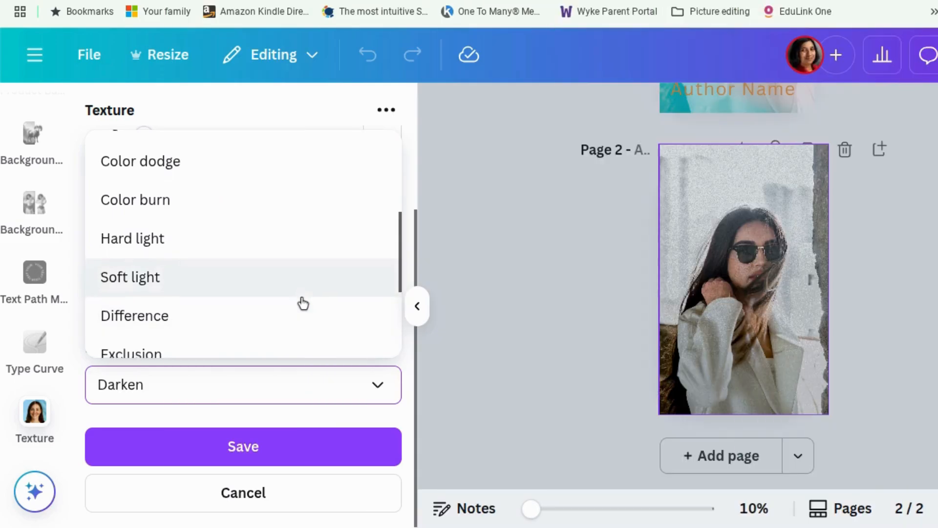
# - Set the texture's blend mode to Multiply and its opacity to about 0.3, and save it to the page 2 photo
pyautogui.scroll(-1, 300, 304)
pyautogui.scroll(5, 301, 304)
pyautogui.scroll(-3, 300, 303)
pyautogui.scroll(3, 300, 304)
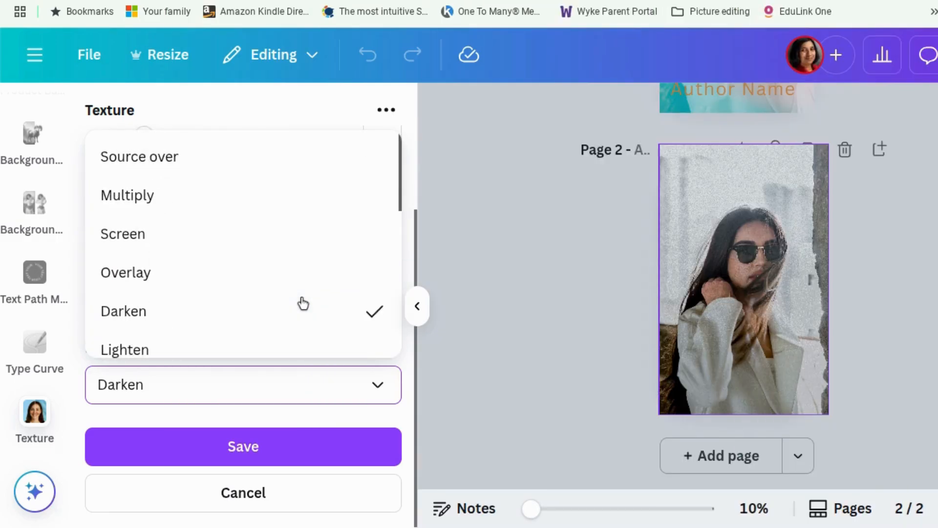
pyautogui.click(296, 211)
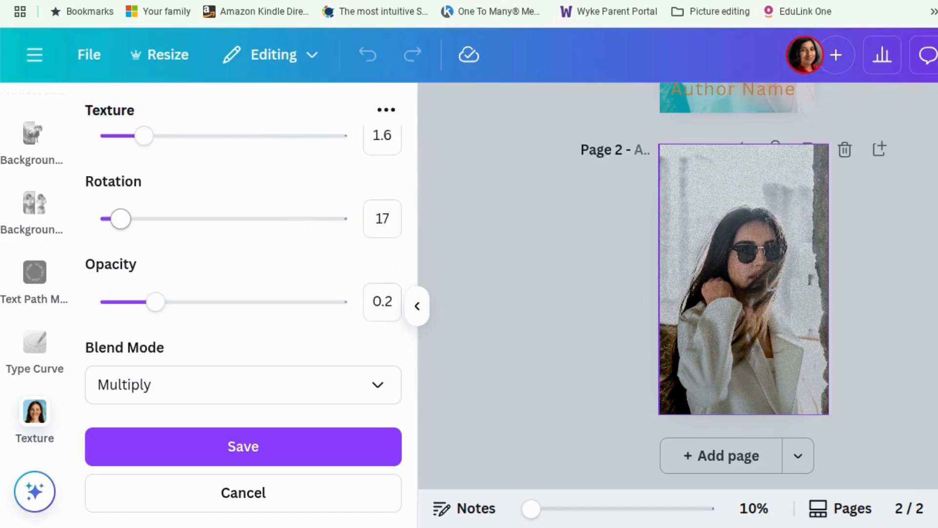
pyautogui.moveTo(157, 303); pyautogui.dragTo(177, 306)
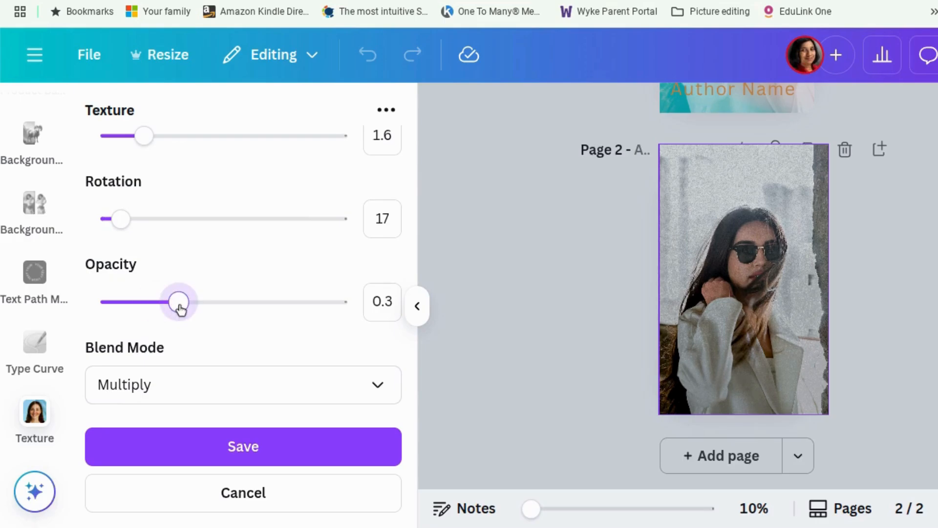
pyautogui.moveTo(193, 311); pyautogui.dragTo(175, 312)
pyautogui.click(243, 448)
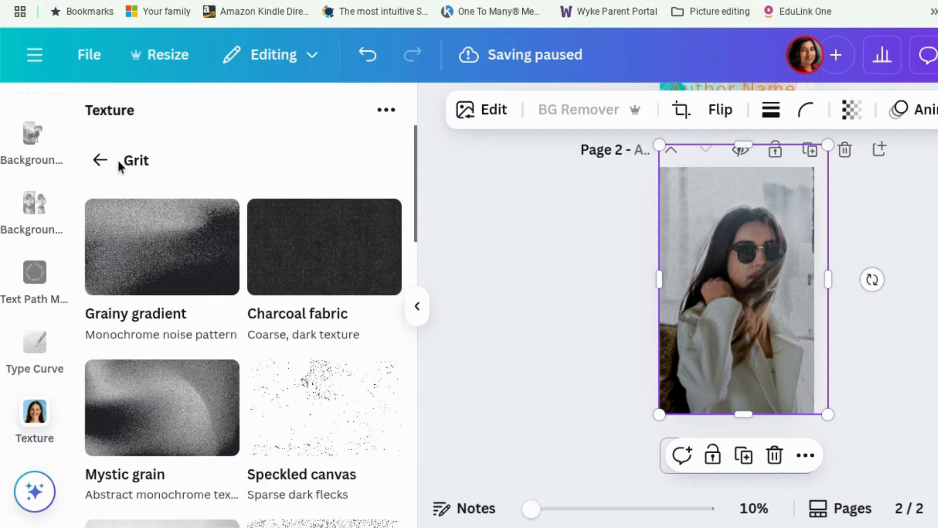
# - Deselect the photo and compare the gradient cover on page 1 with the grain-textured photo on page 2
pyautogui.scroll(-5, 34, 314)
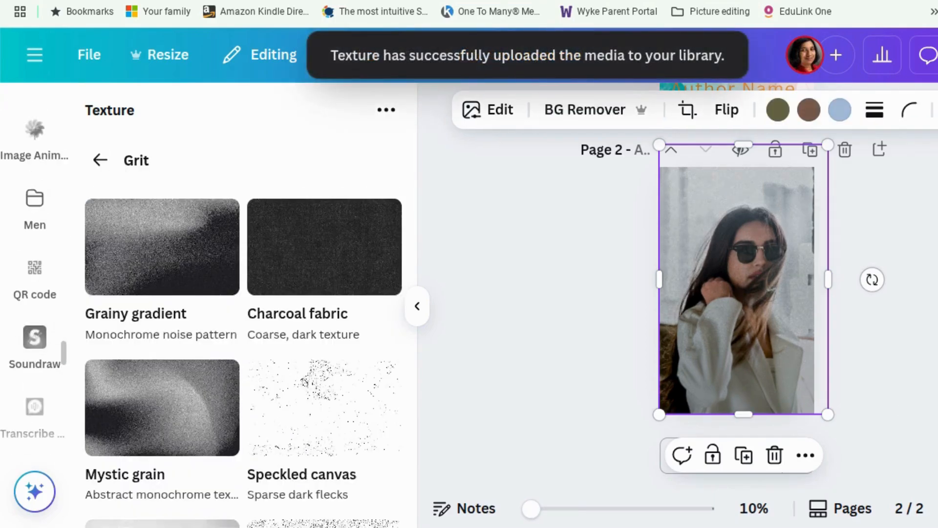
pyautogui.press('Escape')
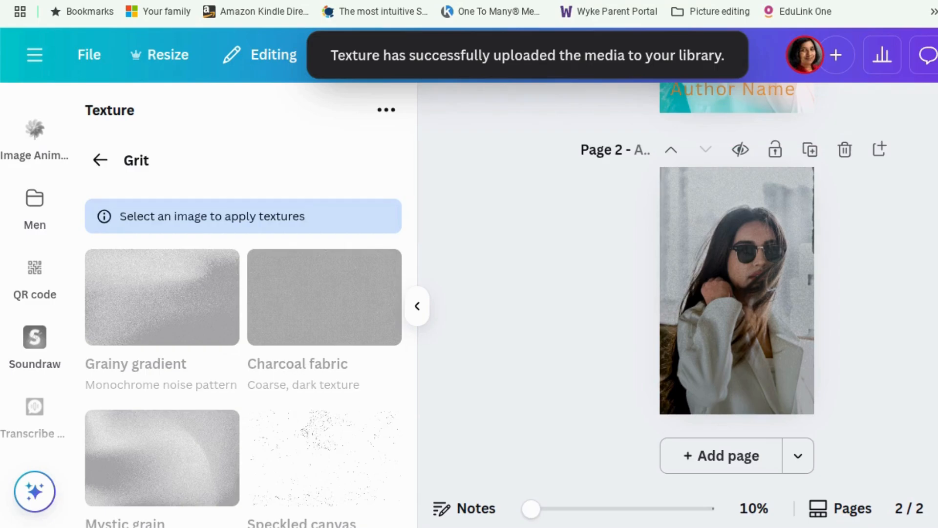
pyautogui.scroll(4, 737, 293)
pyautogui.scroll(-3, 737, 293)
pyautogui.scroll(4, 737, 294)
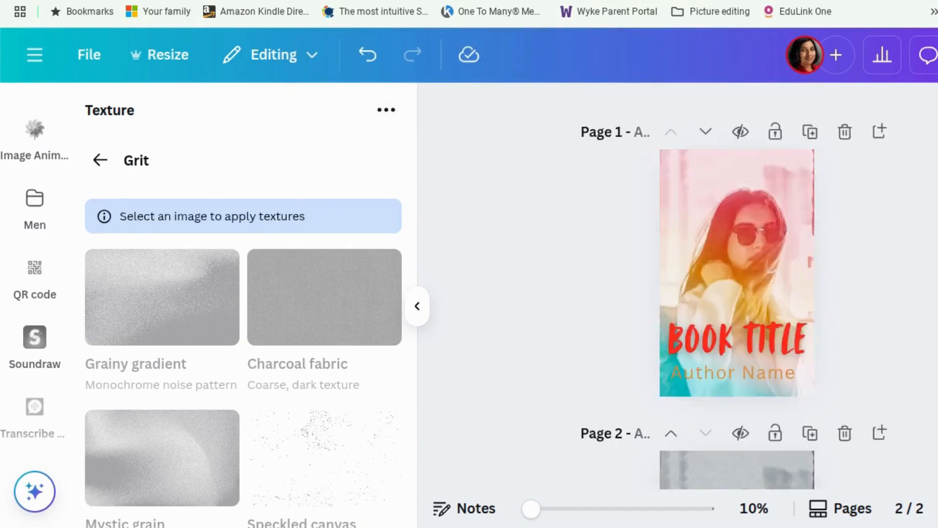
pyautogui.scroll(-4, 737, 293)
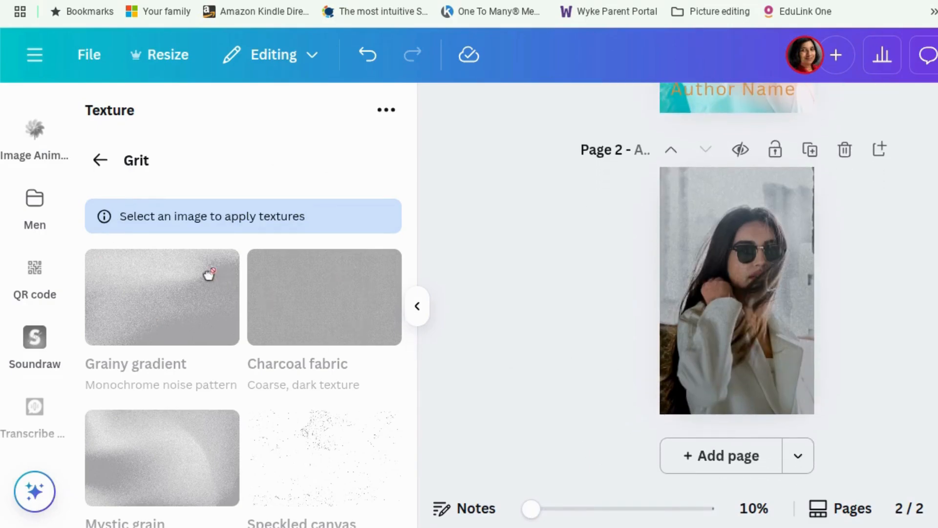
# - Add a square shape to page 2 and fill it with the darkest brown from the photo's colours
pyautogui.scroll(15, 22, 272)
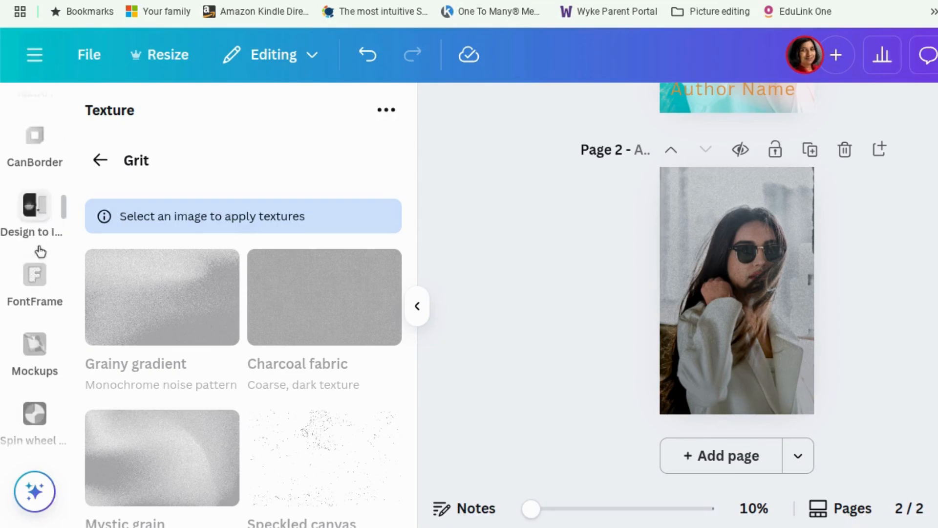
pyautogui.scroll(10, 40, 252)
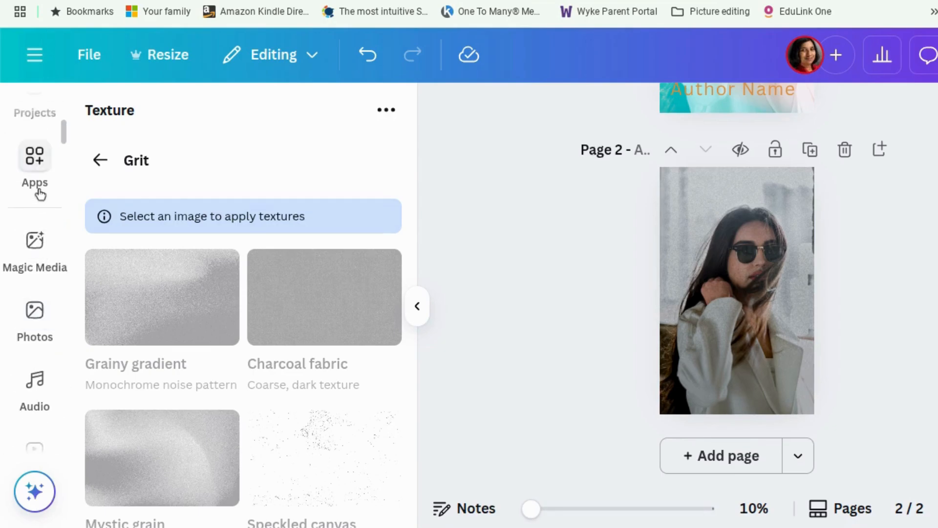
pyautogui.scroll(8, 40, 195)
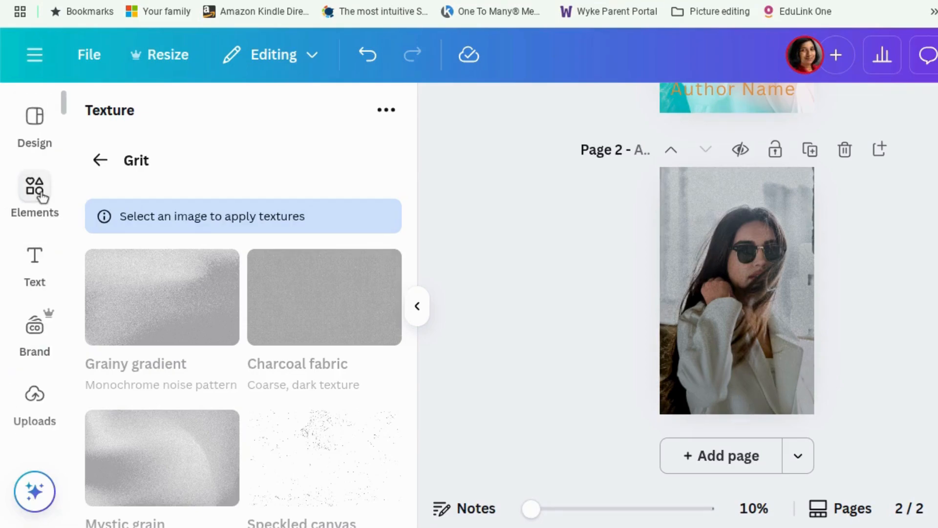
pyautogui.click(41, 197)
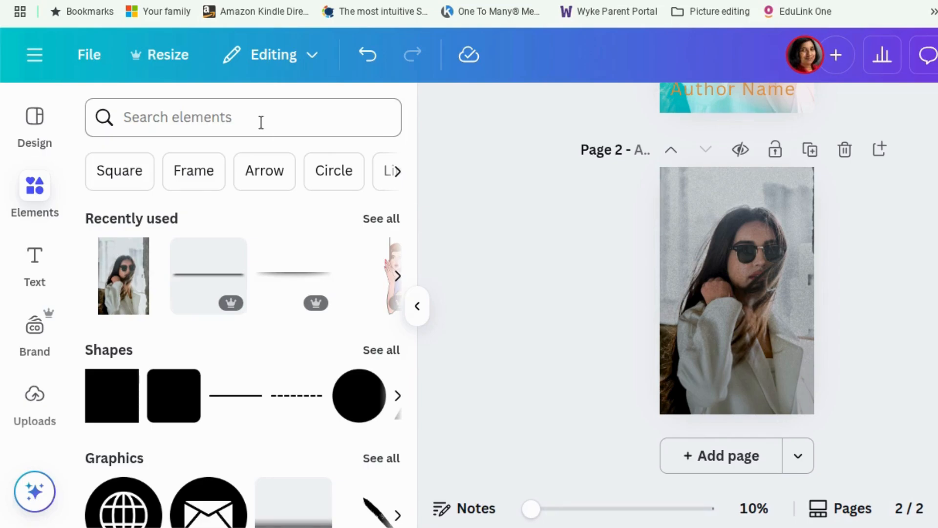
pyautogui.click(119, 407)
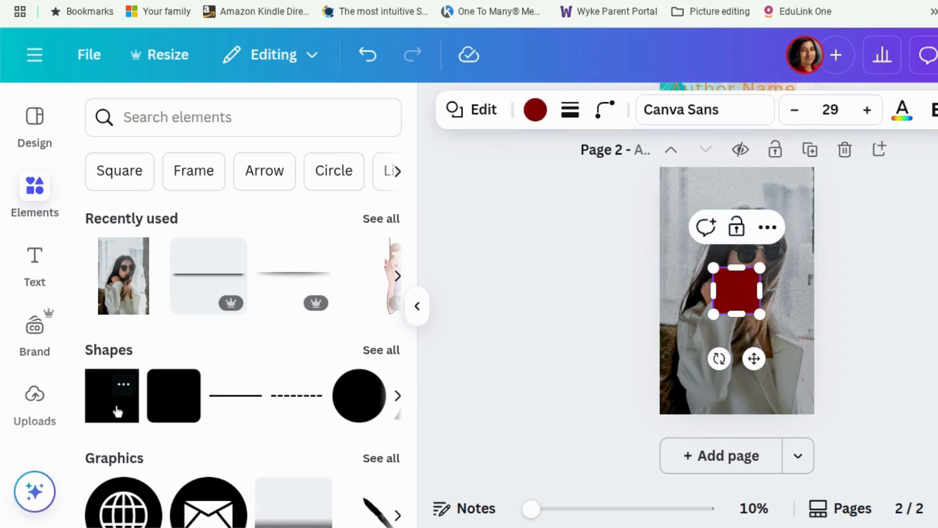
pyautogui.click(532, 117)
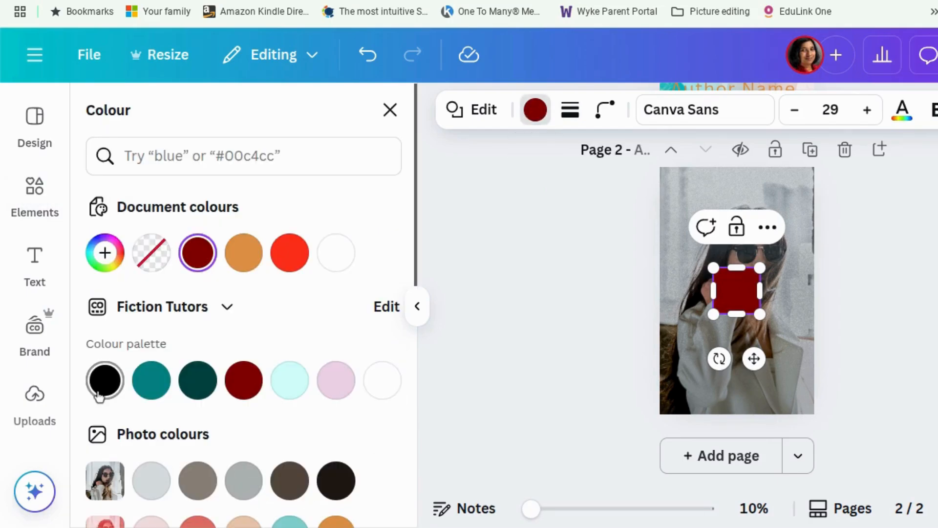
pyautogui.click(336, 481)
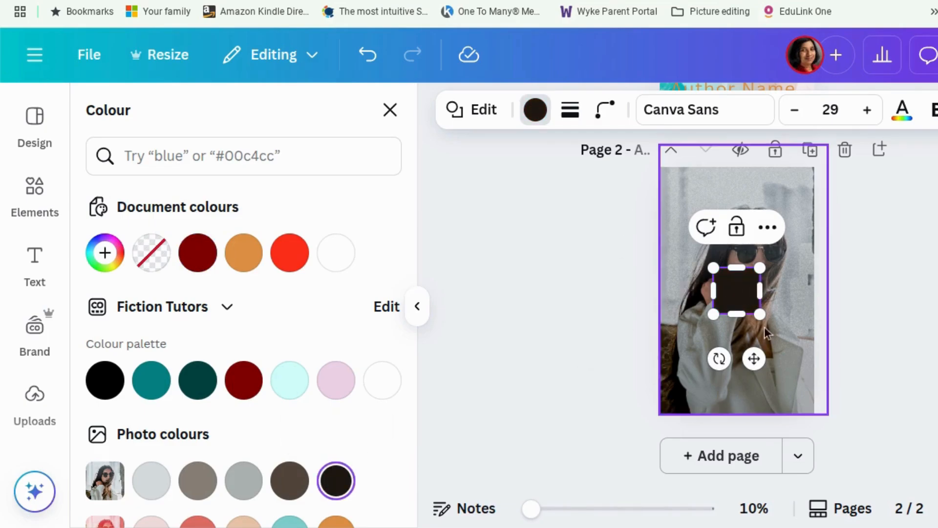
# - Stretch the dark rectangle to the full page width, place it along the bottom edge of page 2, and raise its top edge
pyautogui.moveTo(713, 291); pyautogui.dragTo(660, 289)
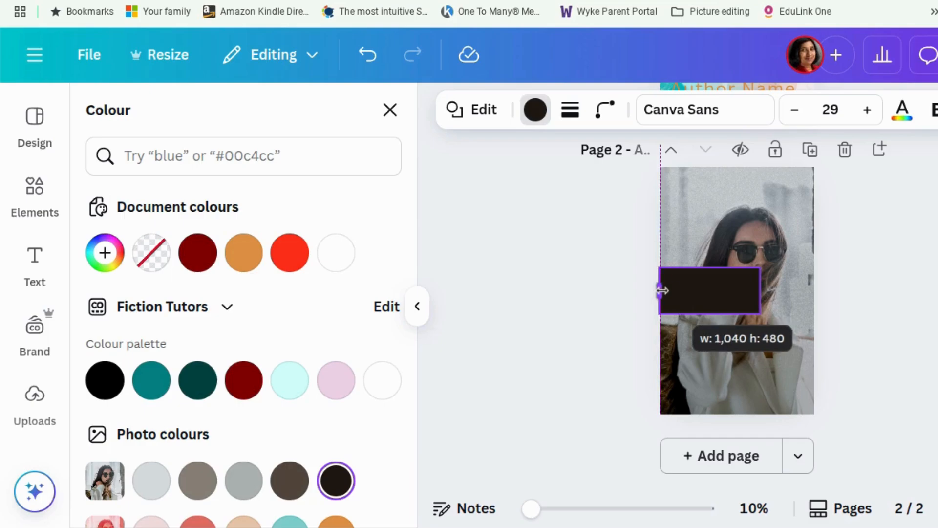
pyautogui.moveTo(759, 291); pyautogui.dragTo(815, 297)
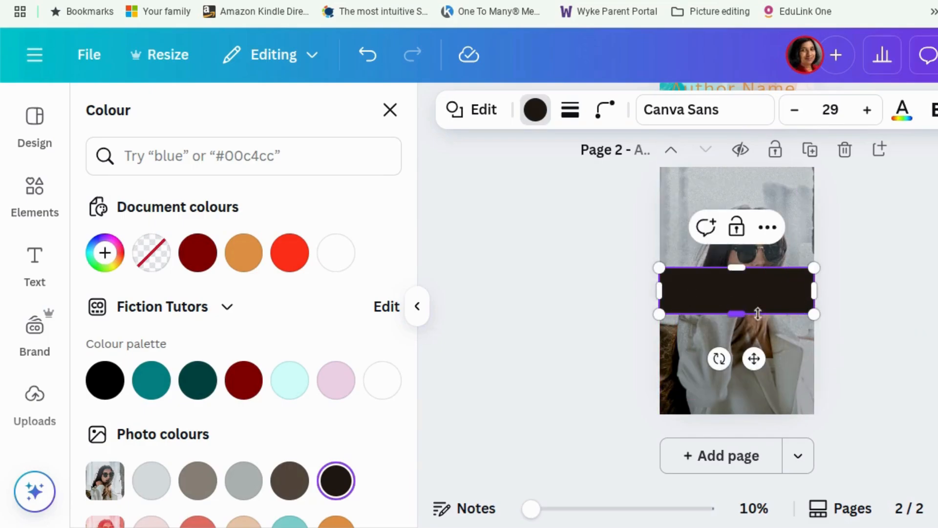
pyautogui.moveTo(753, 359); pyautogui.dragTo(753, 459)
pyautogui.moveTo(736, 369); pyautogui.dragTo(737, 349)
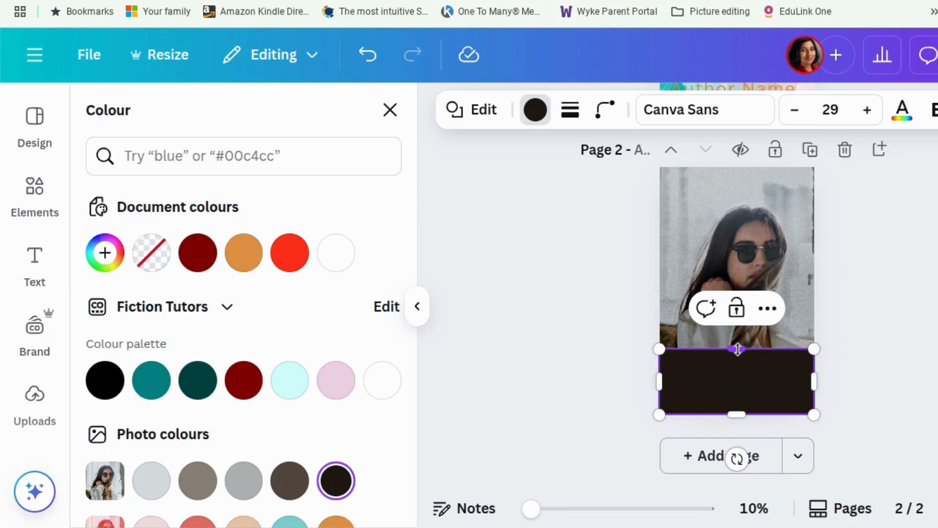
# - Give the rectangle a gradient fill with an added #6E6861 stop and the top-to-bottom linear style
pyautogui.click(104, 254)
pyautogui.click(299, 308)
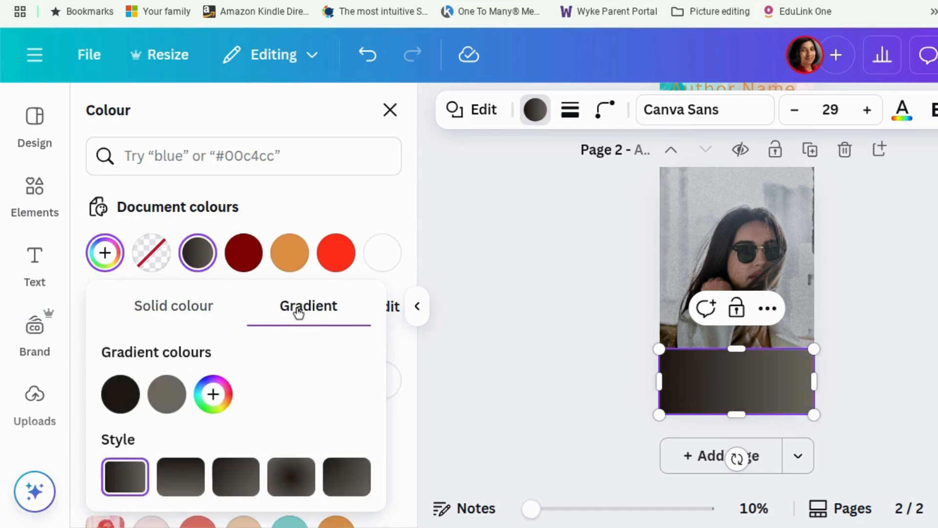
pyautogui.click(212, 394)
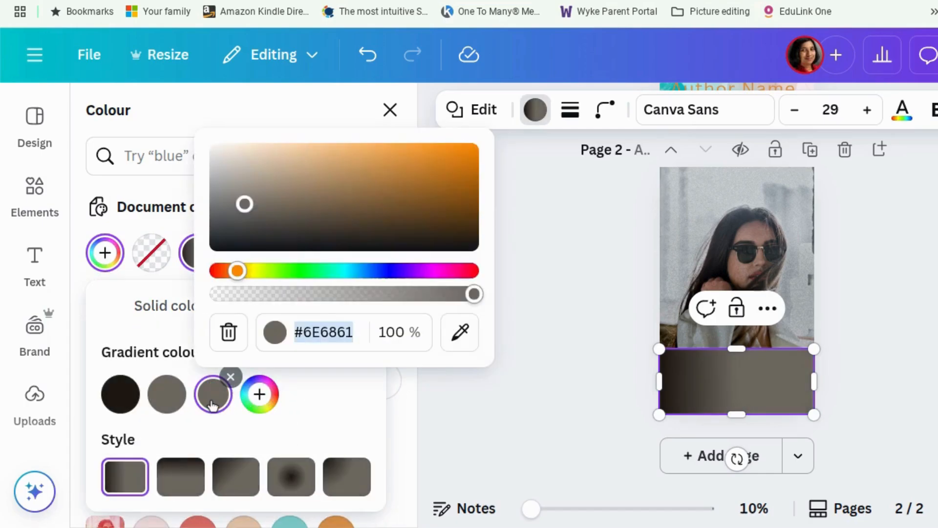
pyautogui.click(190, 484)
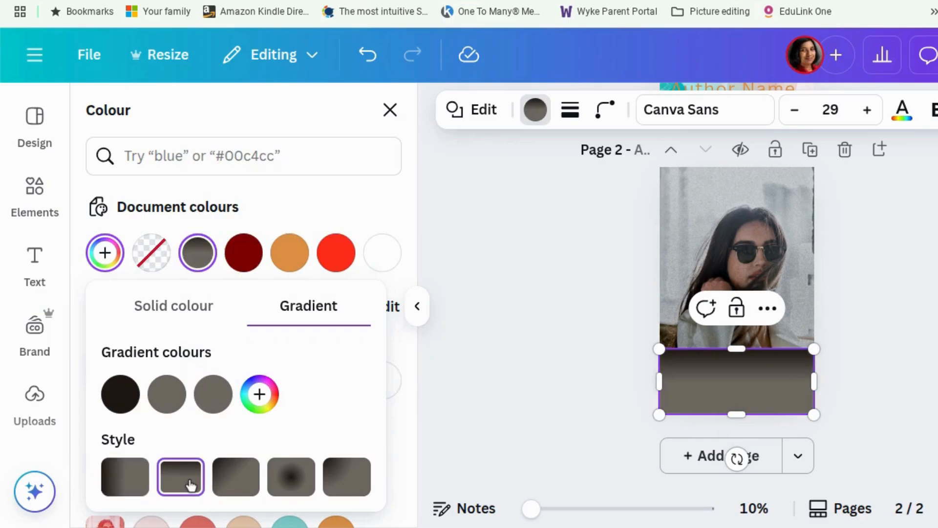
# - Rebuild the rectangle's gradient as four #1D1712 stops by moving and adding dark stops and deleting the two grey ones
pyautogui.moveTo(128, 386); pyautogui.dragTo(254, 397)
pyautogui.click(259, 393)
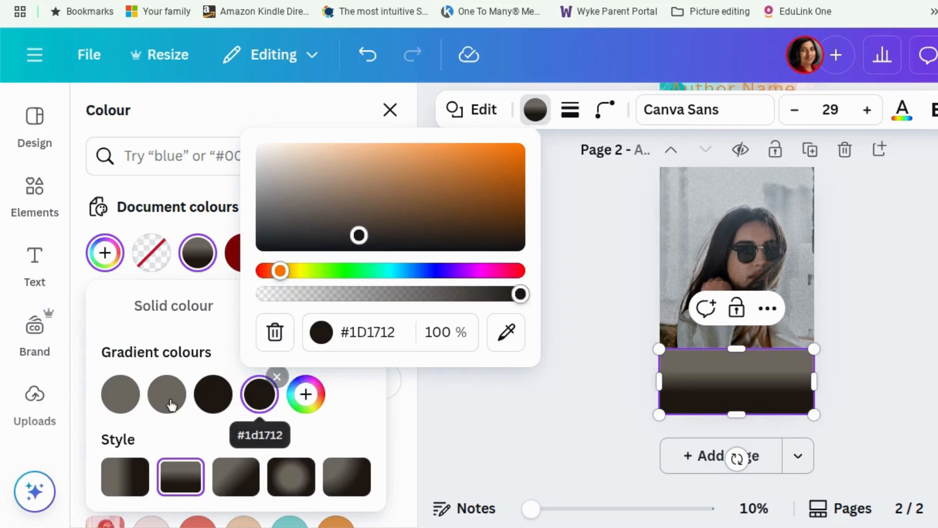
pyautogui.click(305, 394)
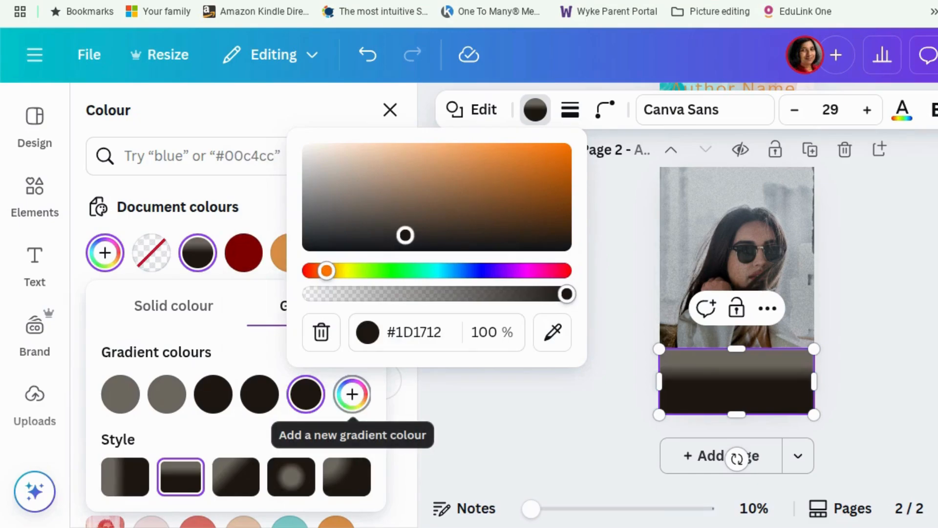
pyautogui.click(352, 394)
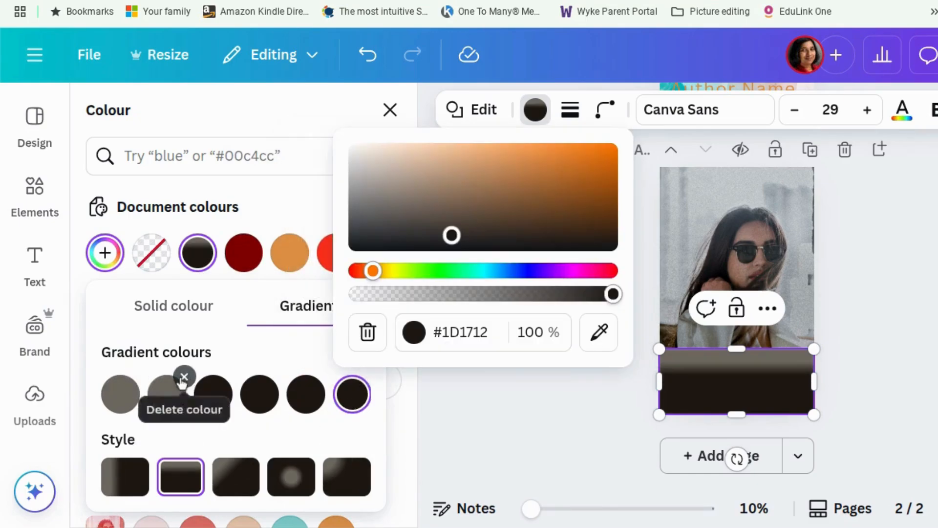
pyautogui.click(184, 376)
pyautogui.click(183, 376)
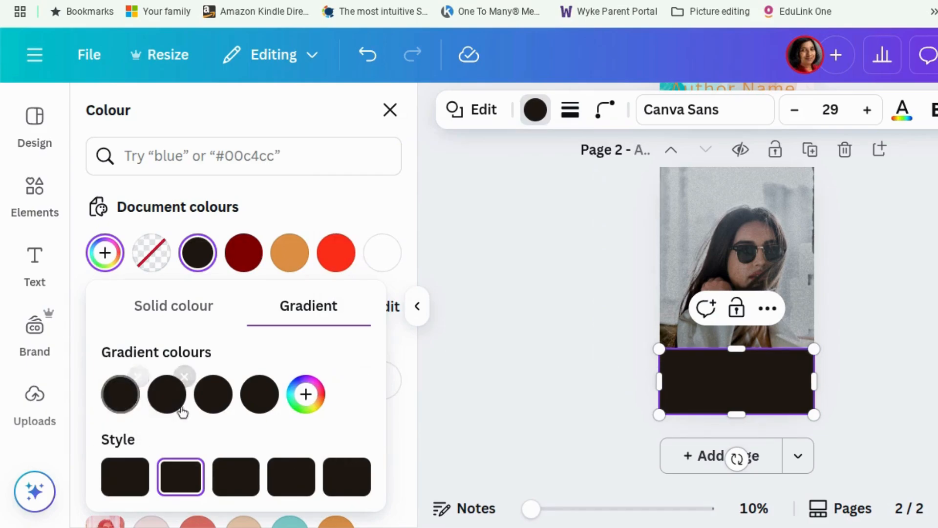
# - Set the opacity of the gradient's first three stops to 6%, 29% and 54%, and close the colour settings
pyautogui.click(121, 397)
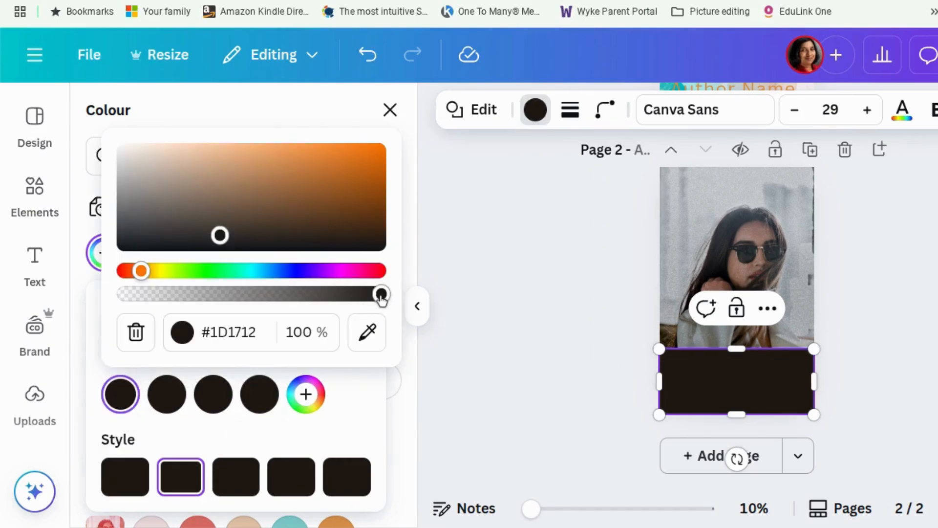
pyautogui.moveTo(219, 294); pyautogui.dragTo(141, 306)
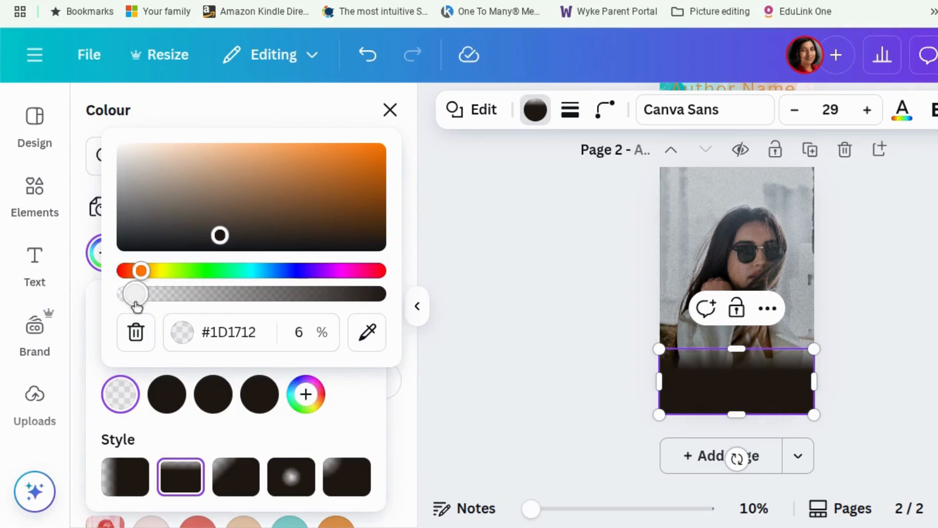
pyautogui.click(172, 386)
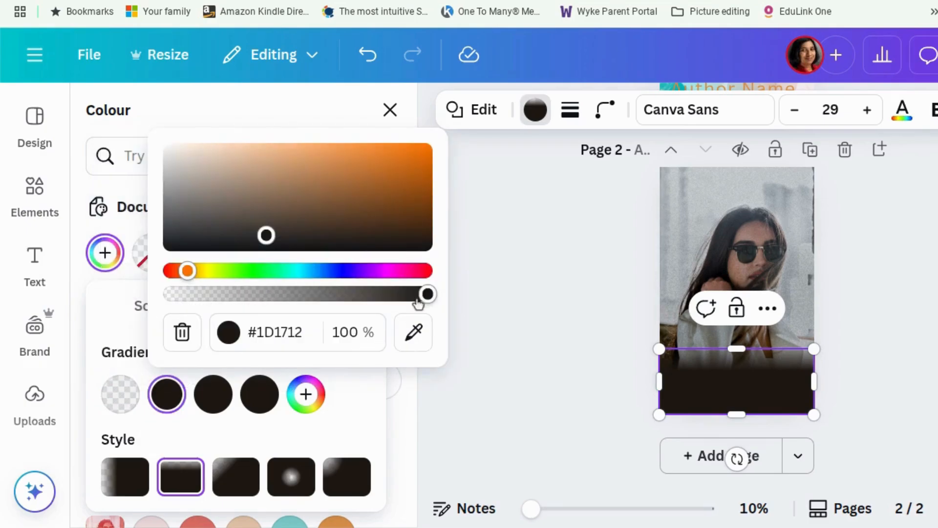
pyautogui.moveTo(428, 295); pyautogui.dragTo(245, 311)
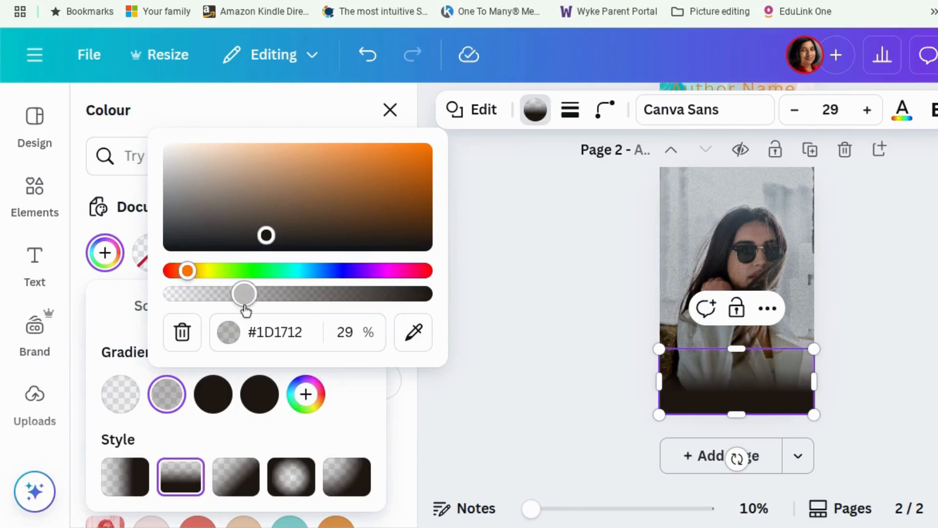
pyautogui.click(213, 394)
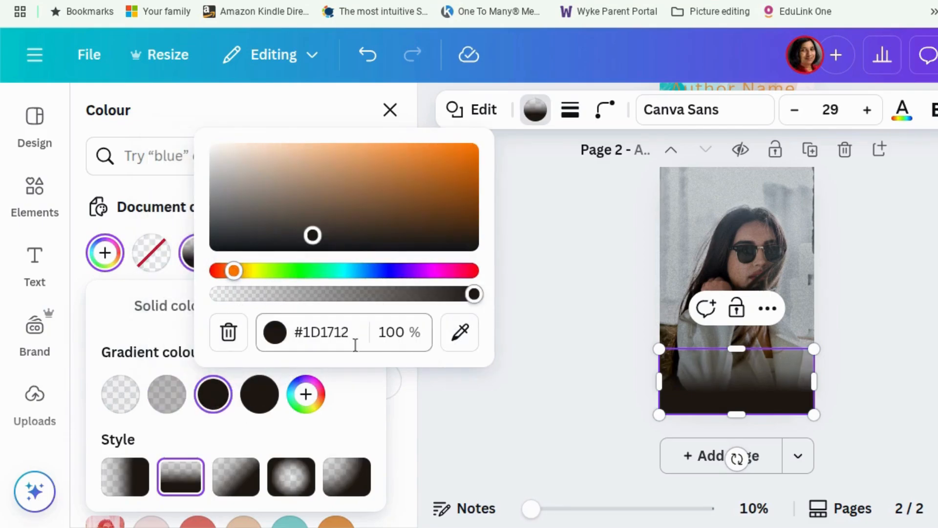
pyautogui.moveTo(474, 294); pyautogui.dragTo(355, 305)
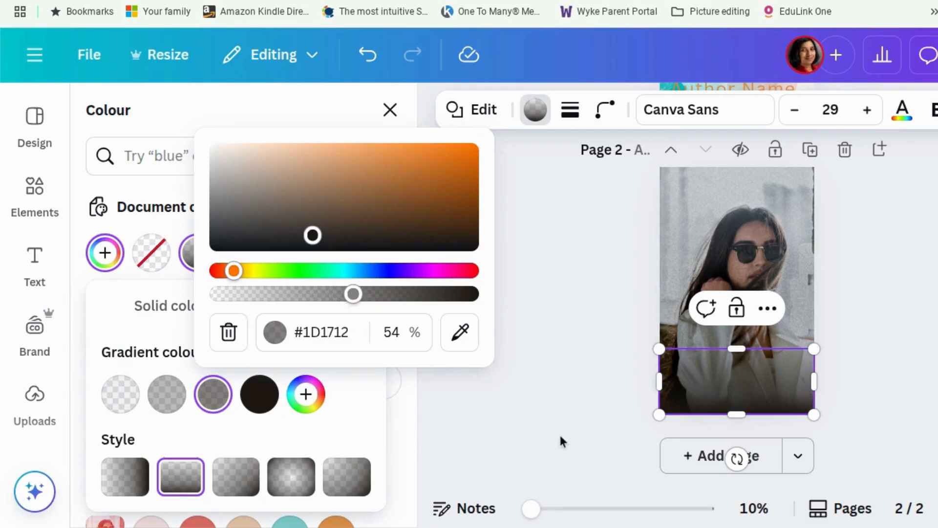
pyautogui.click(547, 303)
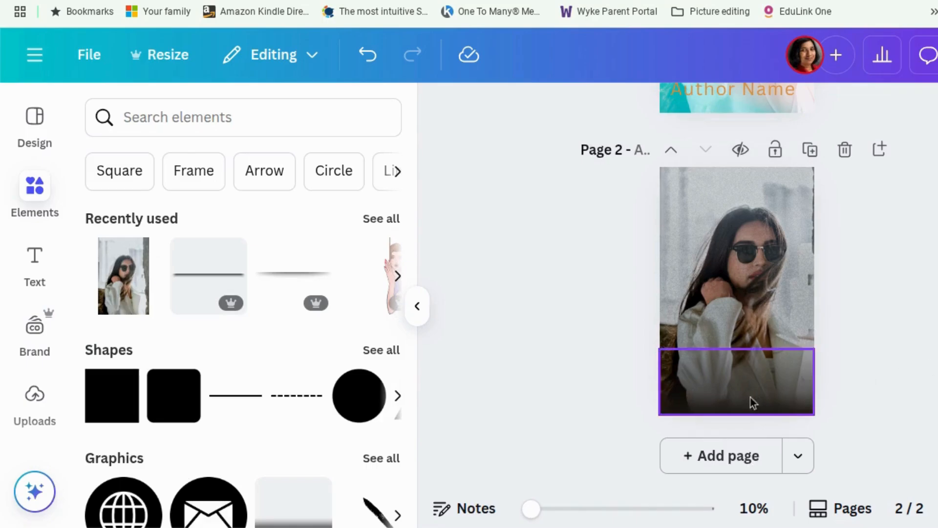
# - Copy the BOOK TITLE and Author Name text from page 1 onto the lower part of page 2
pyautogui.click(801, 371)
pyautogui.scroll(2, 804, 245)
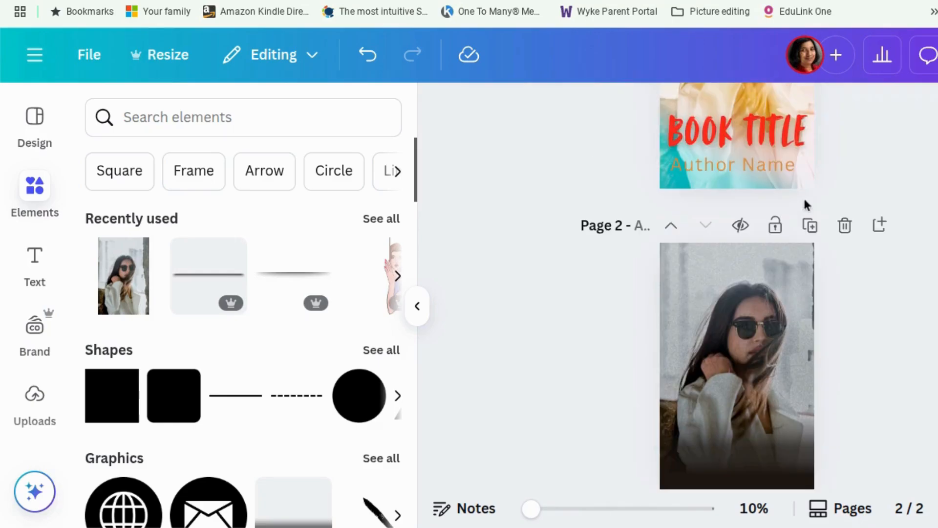
pyautogui.click(777, 139)
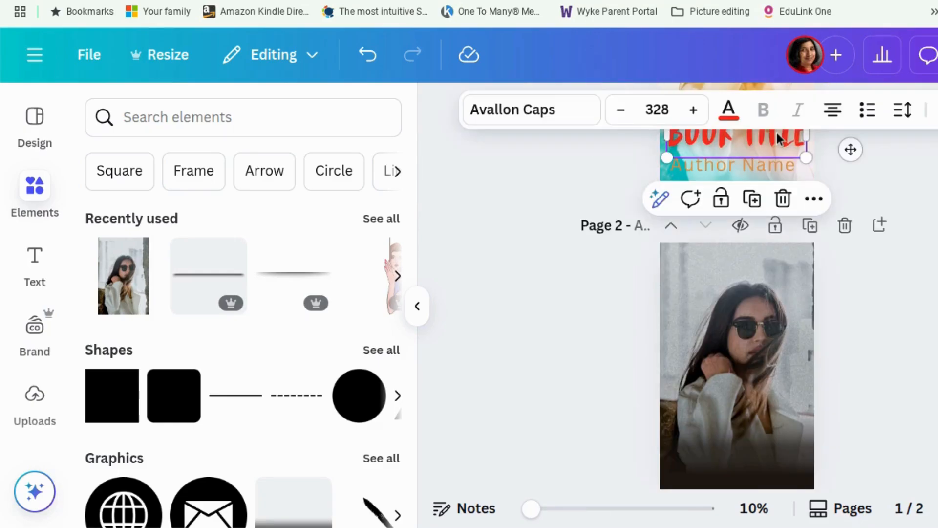
pyautogui.click(752, 199)
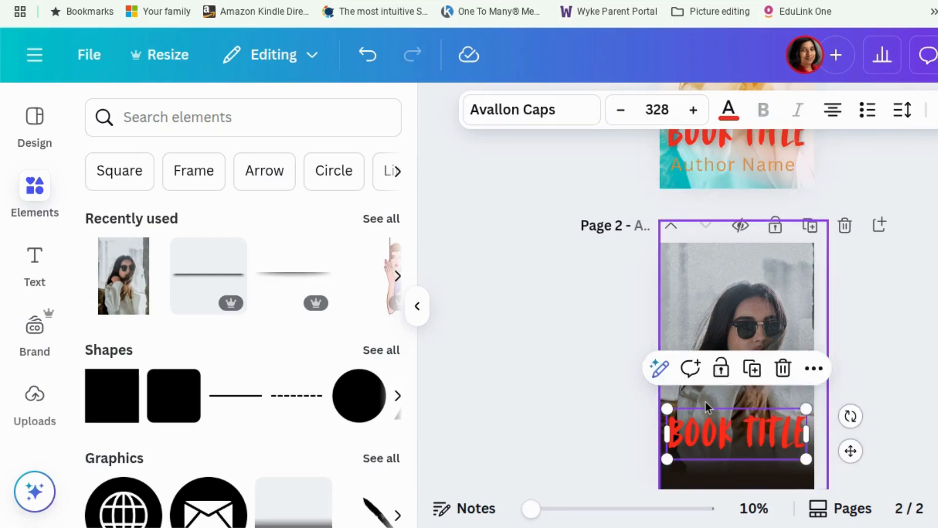
pyautogui.click(752, 169)
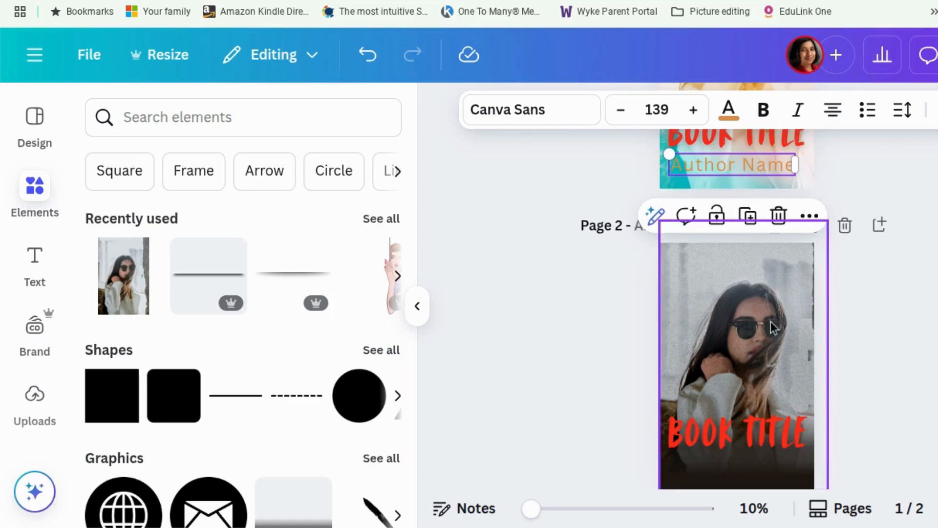
pyautogui.click(767, 483)
pyautogui.hotkey('ctrl', 'v')
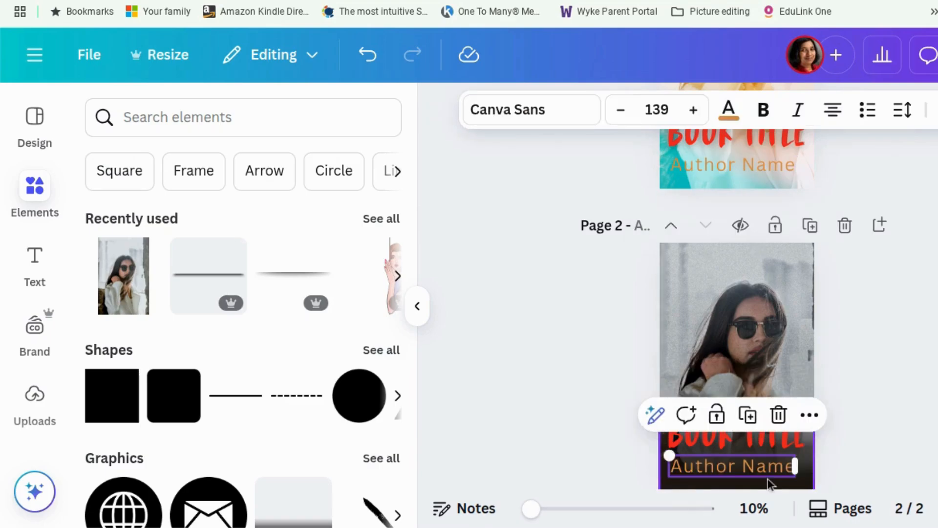
# - Try the Anton font on the page 2 BOOK TITLE text and change it to Archivo Black
pyautogui.click(855, 449)
pyautogui.click(745, 431)
pyautogui.doubleClick(686, 436)
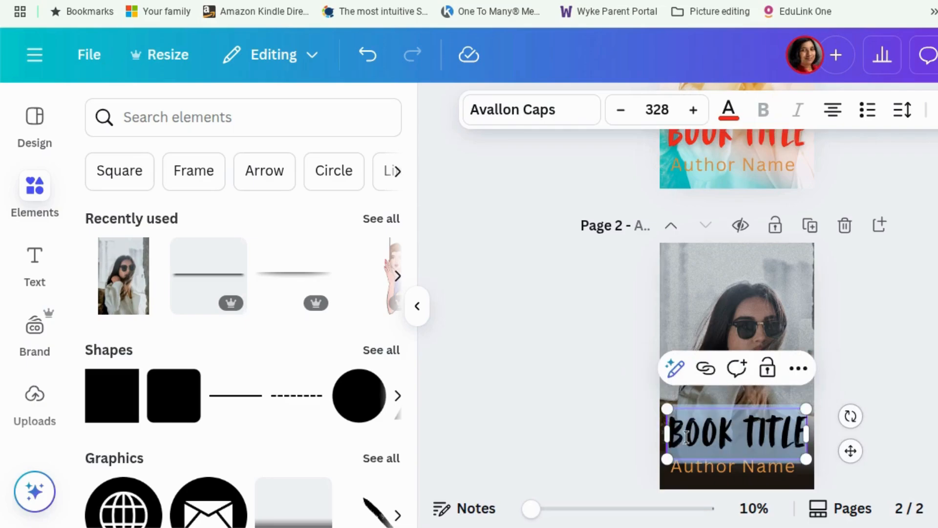
pyautogui.click(551, 115)
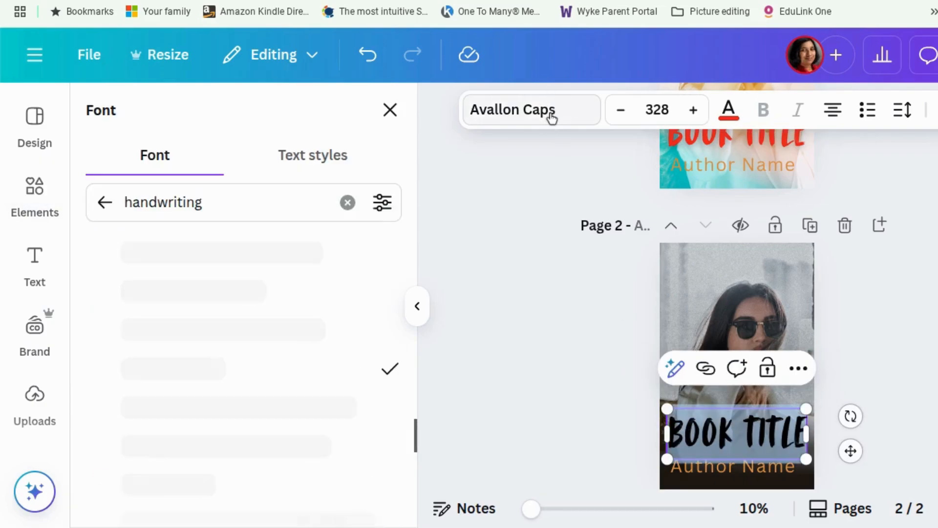
pyautogui.click(552, 117)
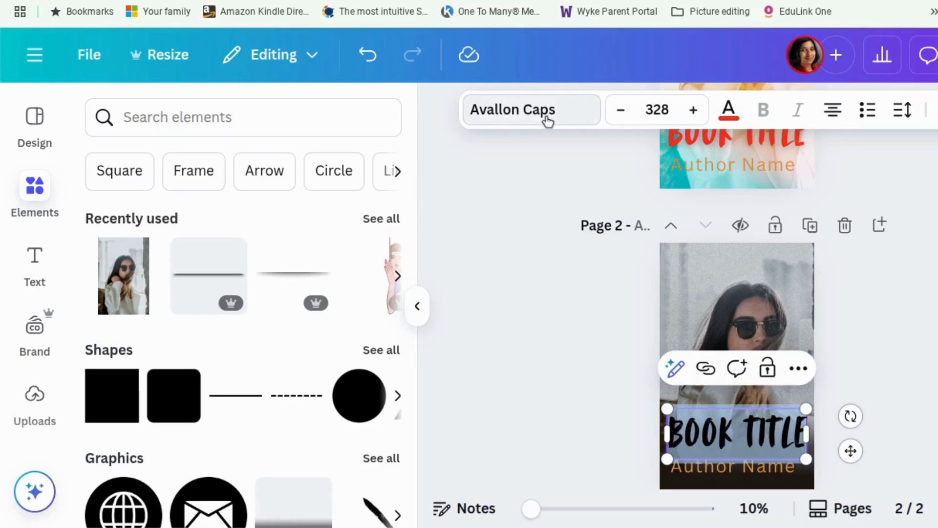
pyautogui.click(548, 122)
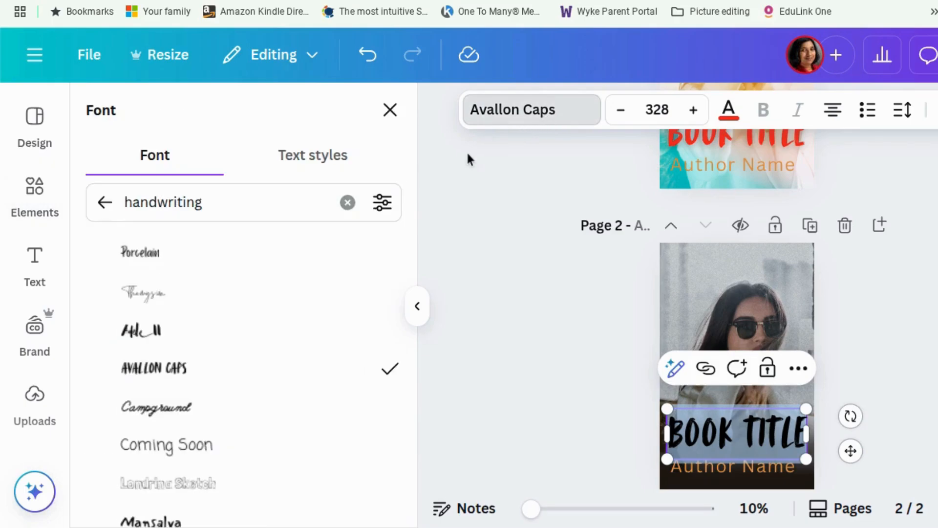
pyautogui.click(104, 201)
pyautogui.click(203, 299)
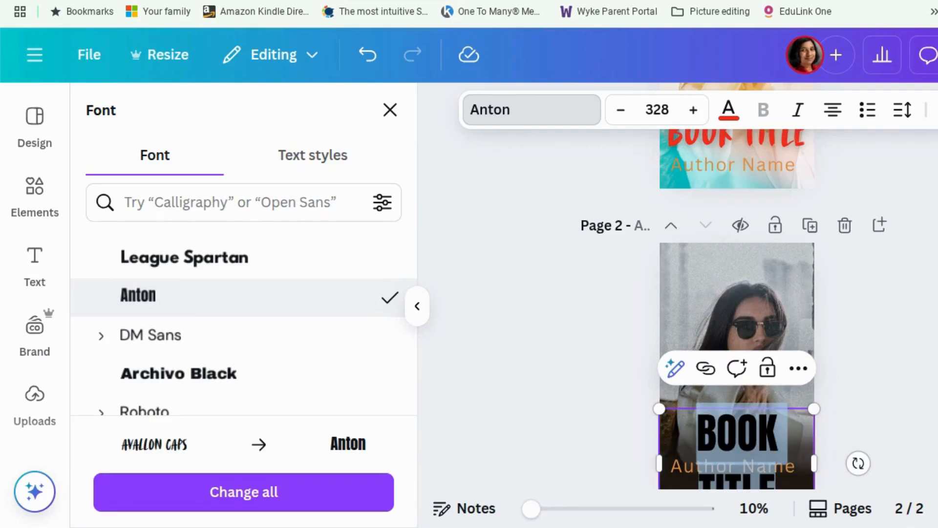
pyautogui.scroll(-1, 203, 297)
pyautogui.click(192, 319)
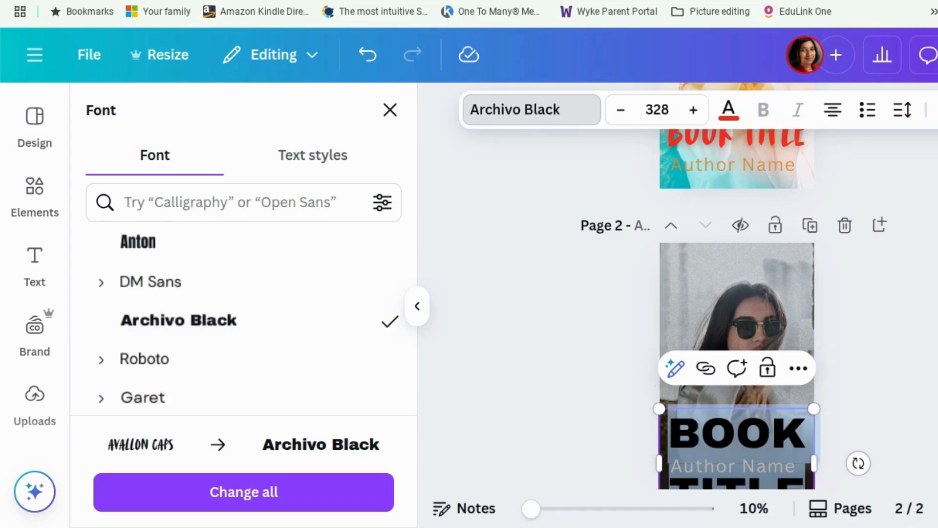
# - Reduce the BOOK TITLE text on page 2 to size 224 so both words fit on the cover
pyautogui.scroll(-2, 834, 433)
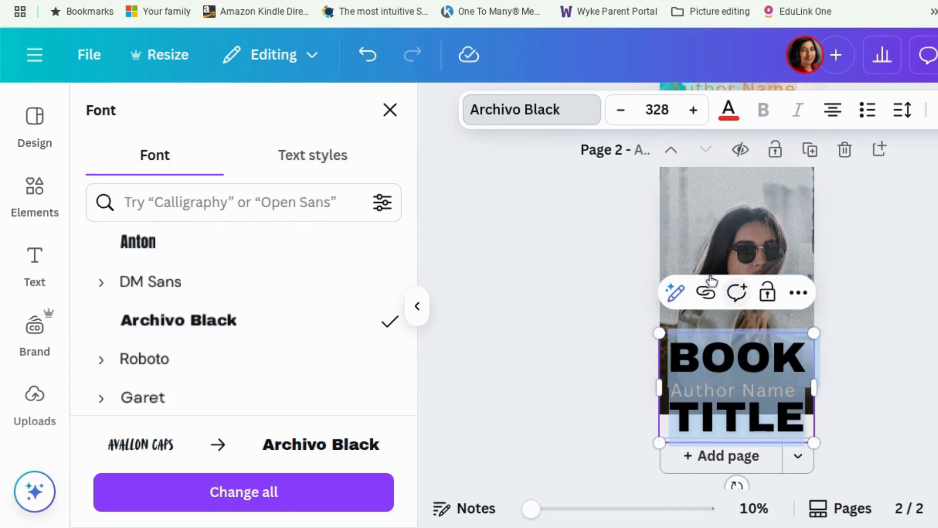
pyautogui.click(620, 109)
pyautogui.click(620, 110)
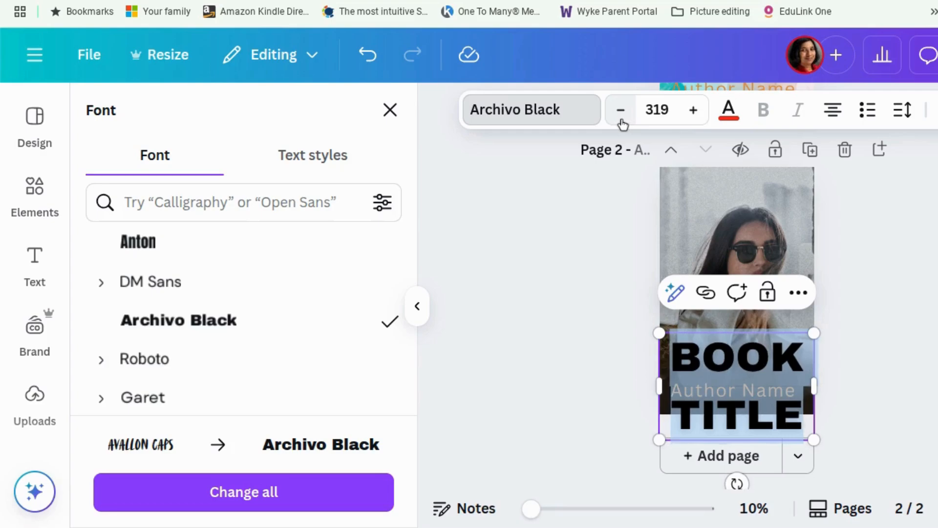
pyautogui.click(622, 121)
pyautogui.click(622, 121)
pyautogui.click(622, 121)
pyautogui.click(622, 122)
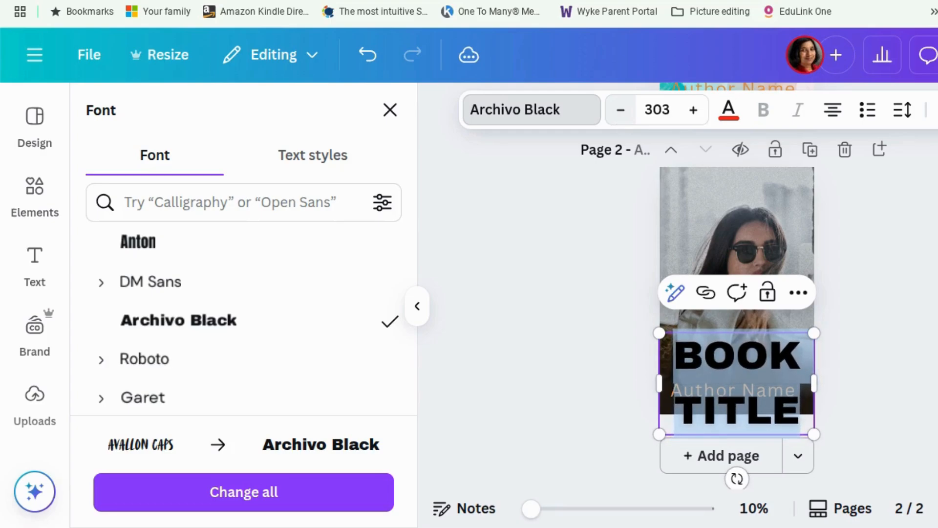
pyautogui.click(623, 120)
pyautogui.click(623, 120)
pyautogui.click(623, 119)
pyautogui.click(623, 120)
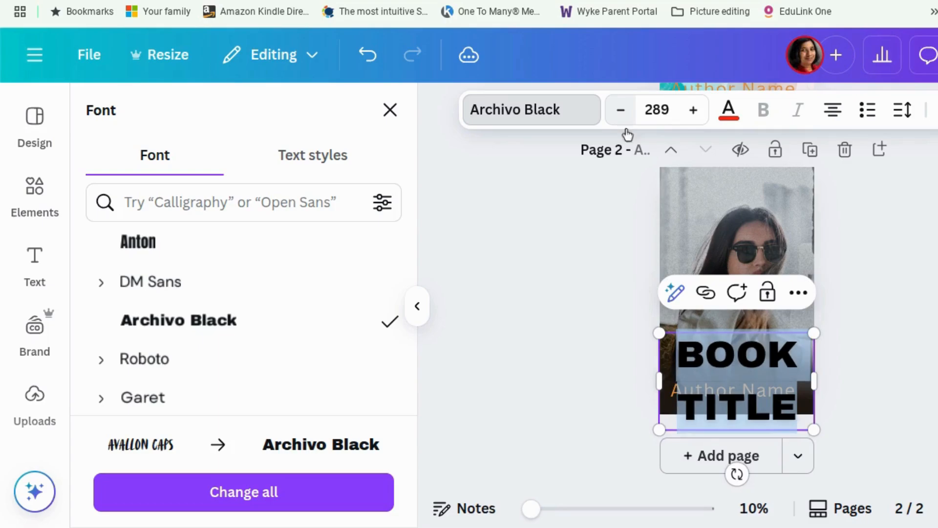
pyautogui.moveTo(813, 430); pyautogui.dragTo(793, 390)
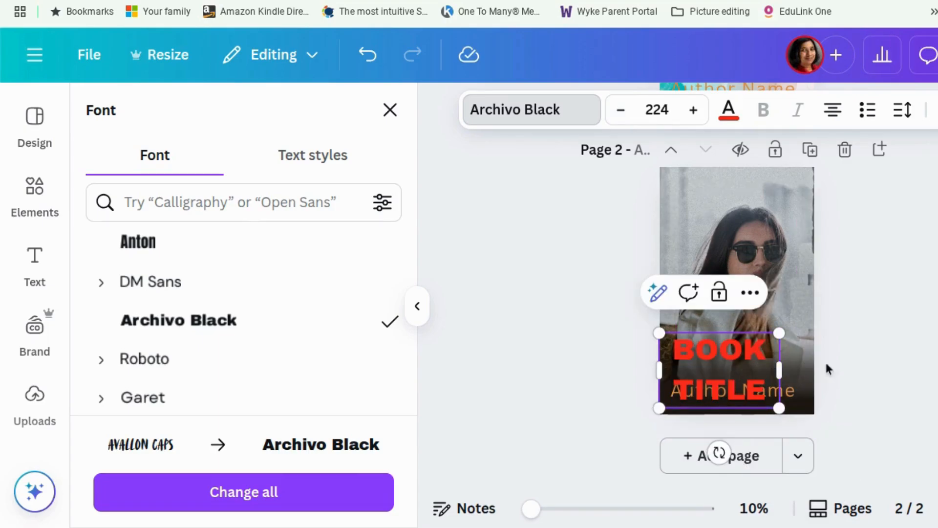
# - Tighten the line spacing of page 2's BOOK TITLE text so its two lines sit close together
pyautogui.click(728, 375)
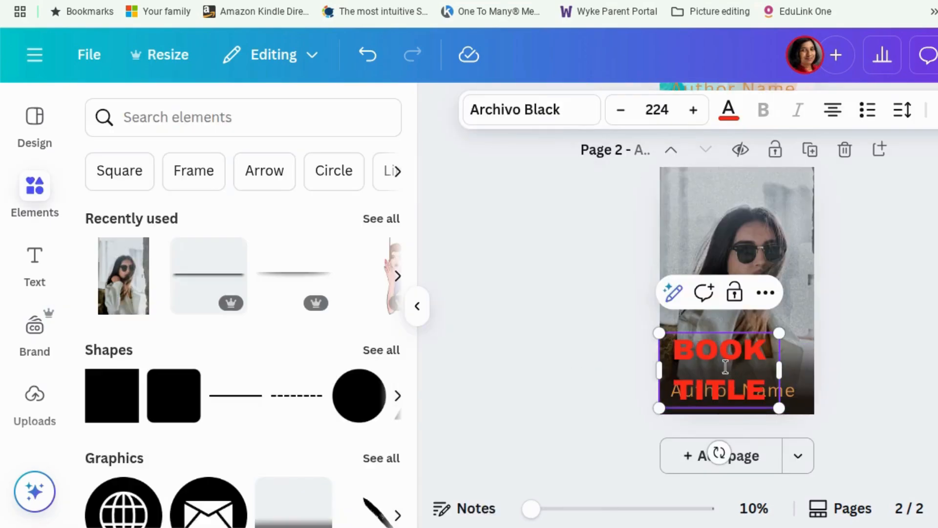
pyautogui.click(902, 109)
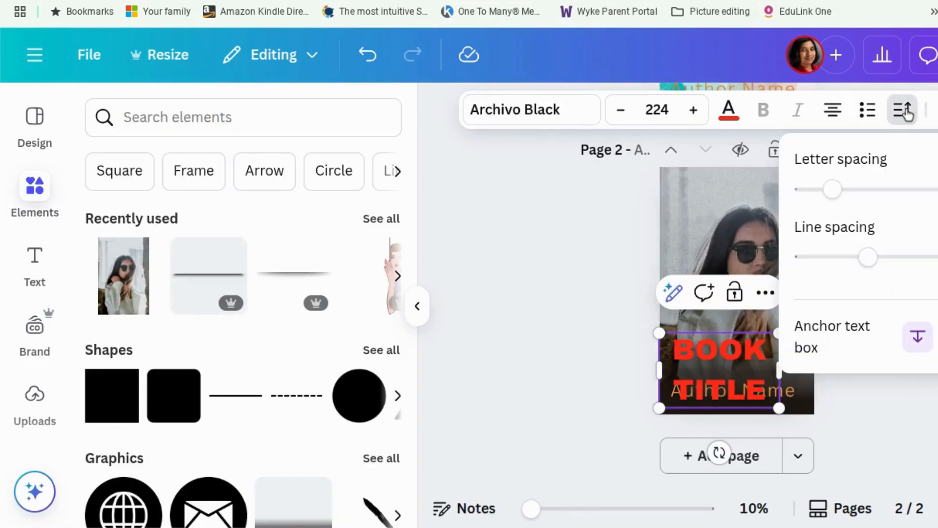
pyautogui.moveTo(866, 256); pyautogui.dragTo(835, 262)
pyautogui.click(517, 312)
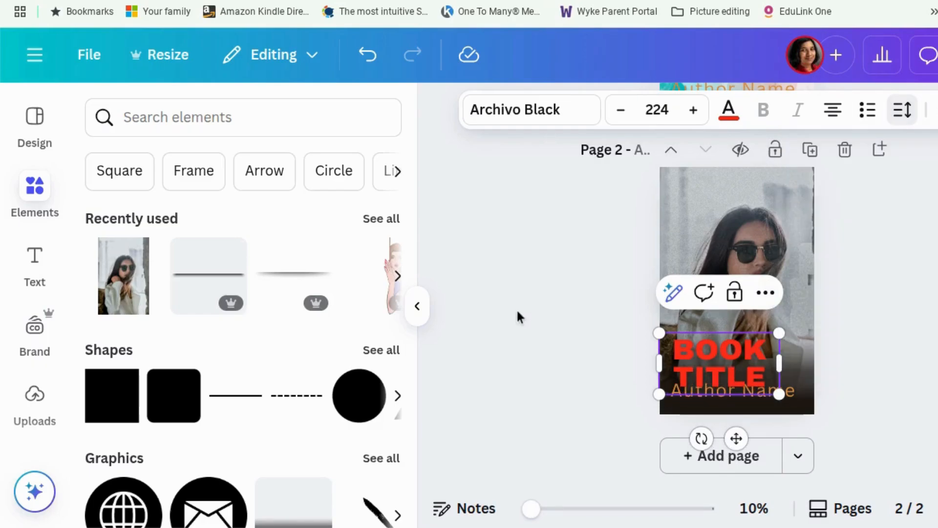
# - Enlarge the BOOK TITLE text to size 276 and shift it slightly up and right above the author name
pyautogui.moveTo(779, 336); pyautogui.dragTo(807, 329)
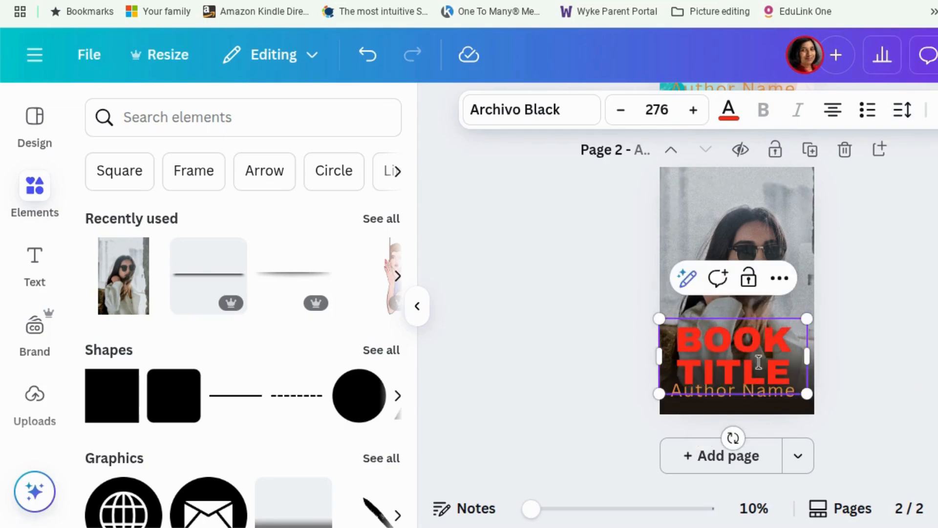
pyautogui.click(920, 346)
pyautogui.click(731, 362)
pyautogui.moveTo(731, 363); pyautogui.dragTo(738, 355)
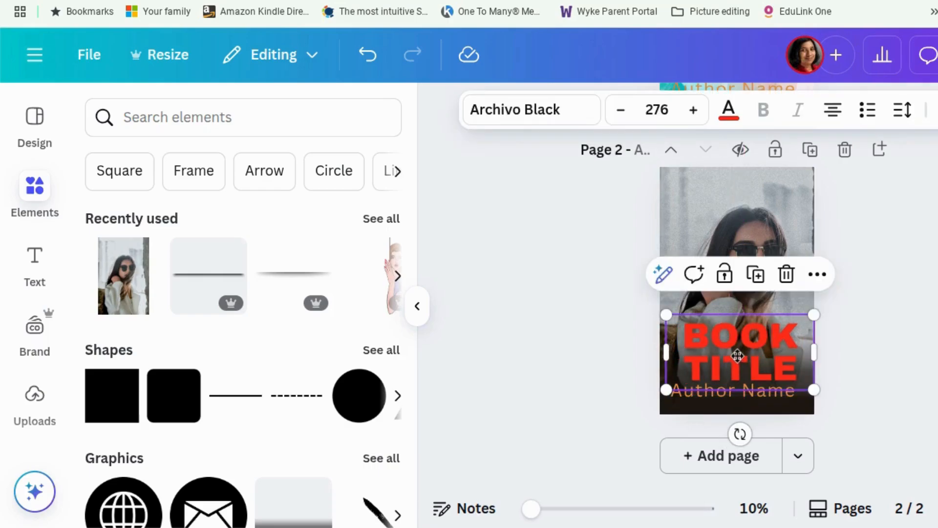
# - Colour the BOOK TITLE text yellow from the default solid colours and deselect it
pyautogui.click(729, 109)
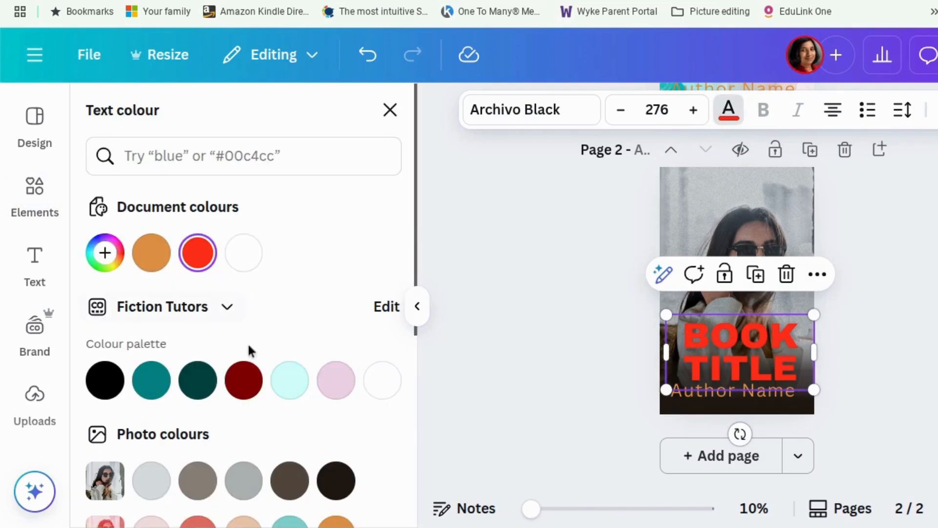
pyautogui.scroll(-7, 247, 342)
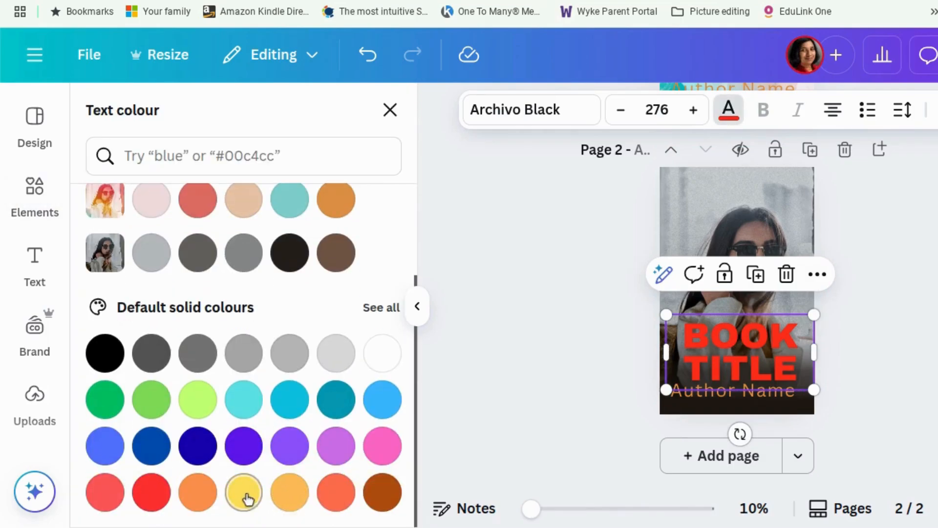
pyautogui.click(244, 493)
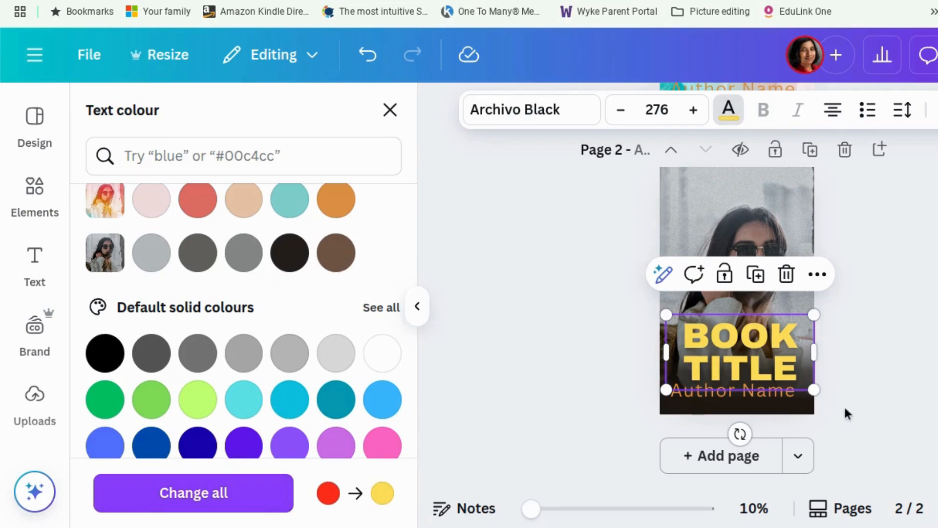
pyautogui.click(874, 396)
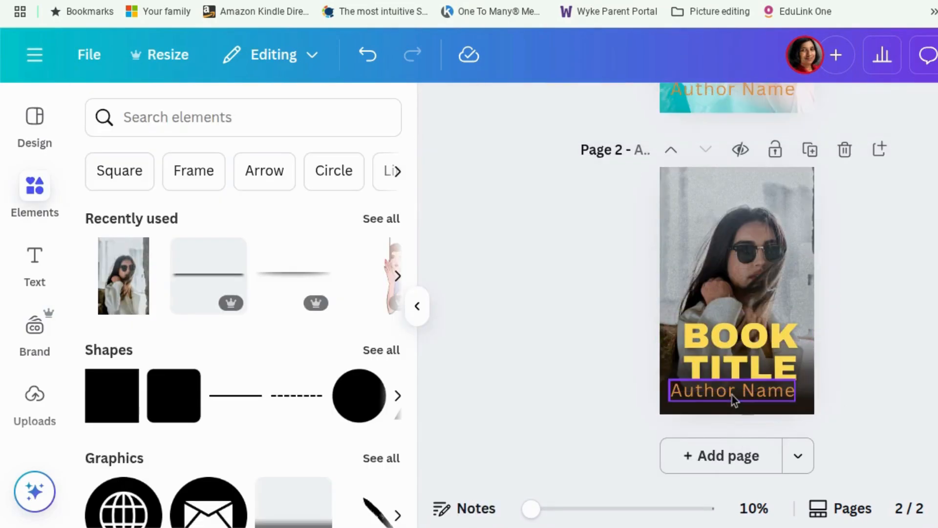
# - Move the Author Name text on page 2 slightly down and right, and change its font to Roboto
pyautogui.click(733, 391)
pyautogui.moveTo(733, 391); pyautogui.dragTo(743, 405)
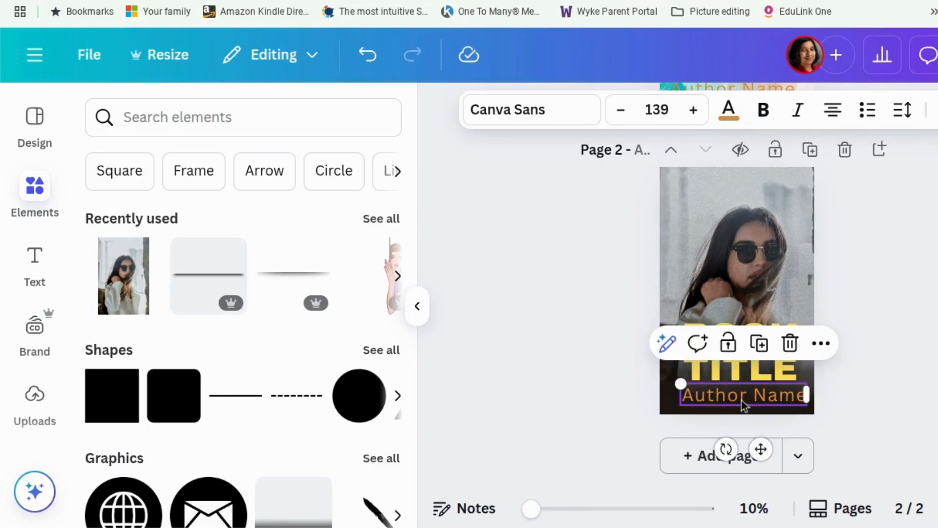
pyautogui.doubleClick(744, 405)
pyautogui.click(555, 120)
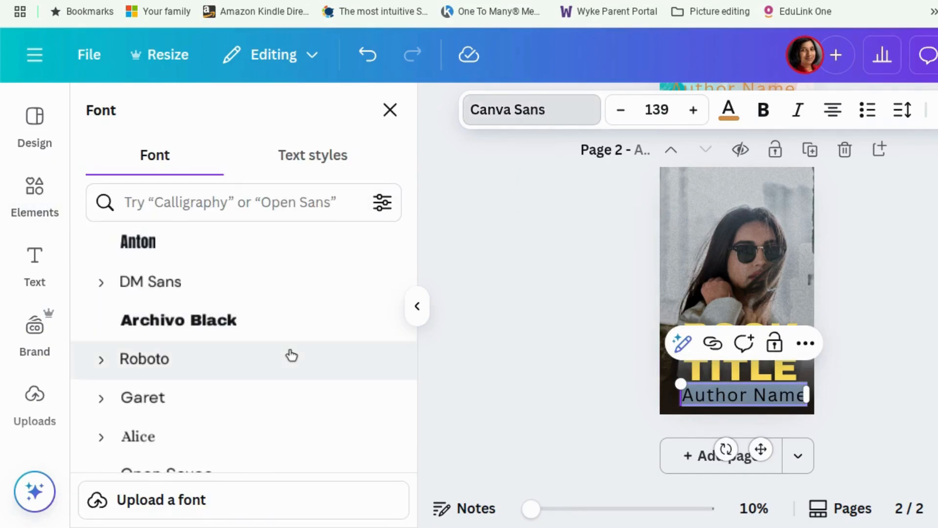
pyautogui.click(292, 355)
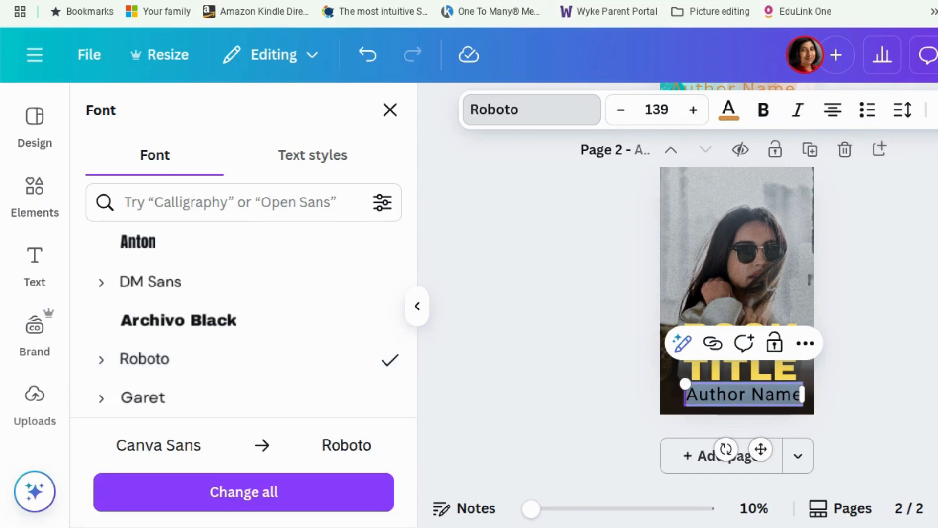
# - Turn on ligatures for the Author Name text and apply the setting across the whole design
pyautogui.click(937, 110)
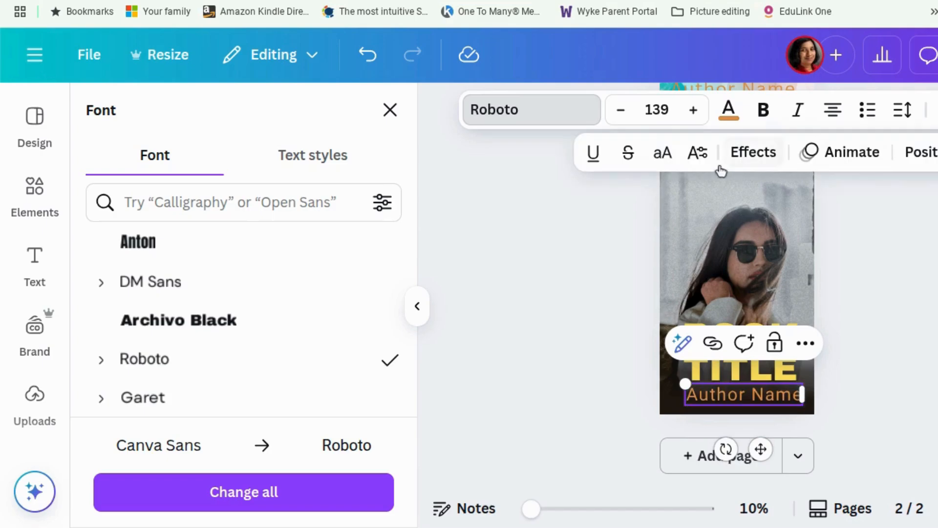
pyautogui.click(698, 153)
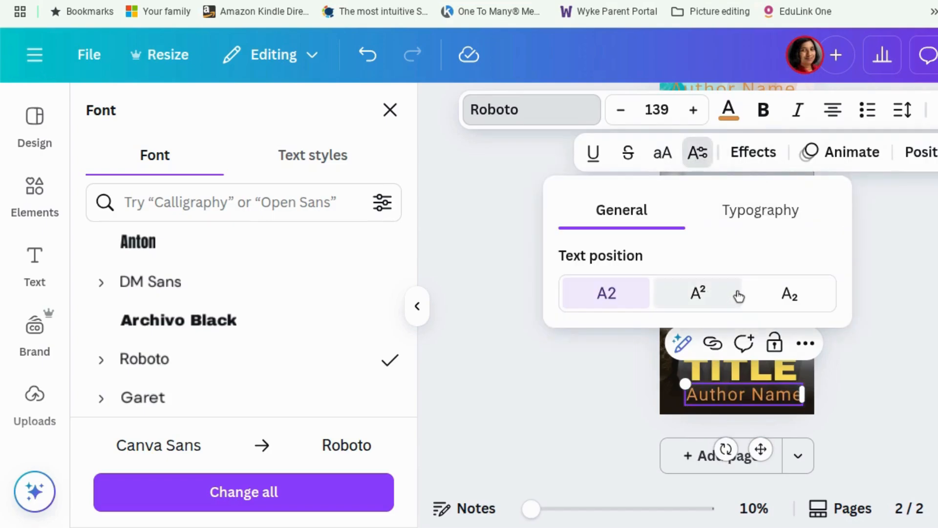
pyautogui.click(764, 217)
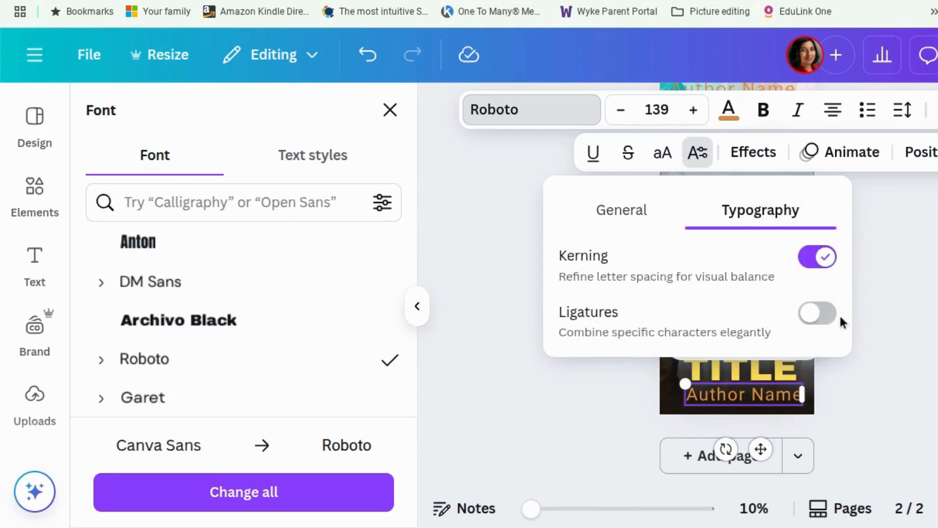
pyautogui.click(813, 320)
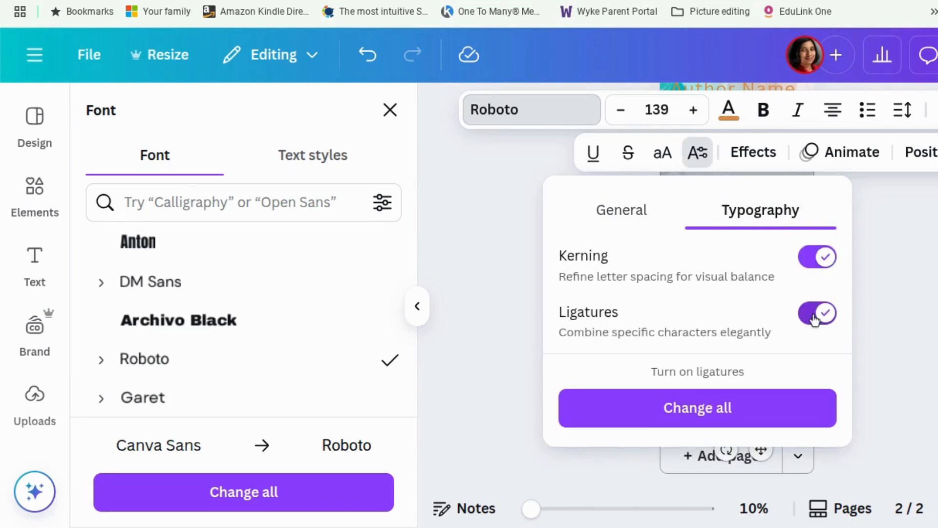
pyautogui.click(795, 409)
# - Convert the Author Name text on page 2 to all uppercase and deselect it
pyautogui.click(753, 394)
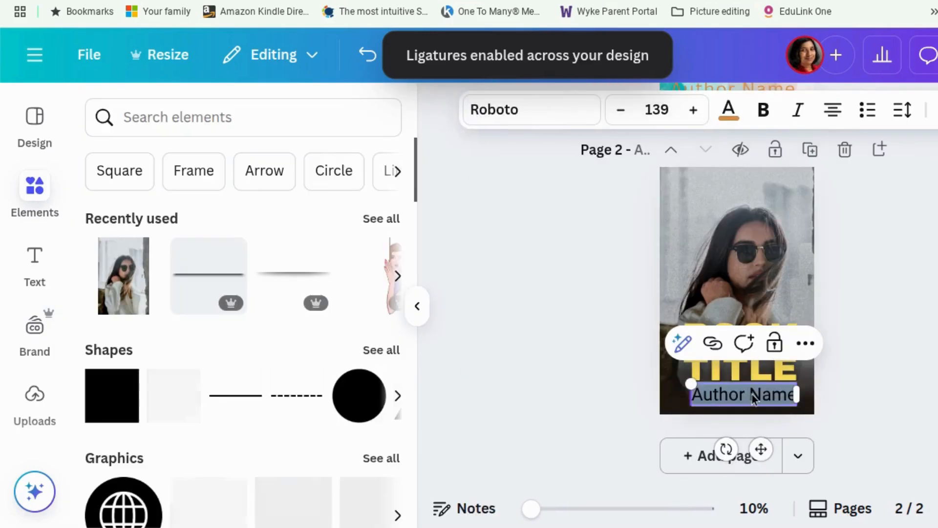
pyautogui.click(758, 404)
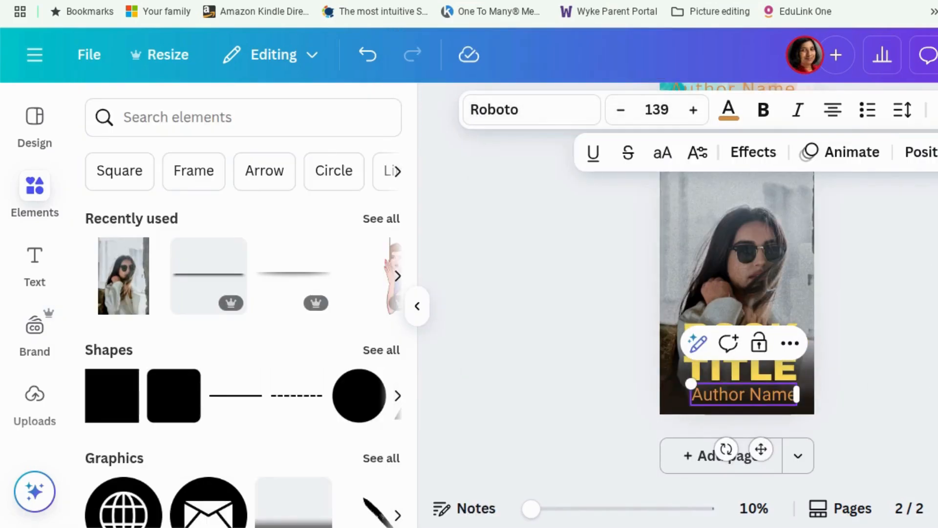
pyautogui.click(663, 155)
pyautogui.click(909, 303)
pyautogui.click(909, 303)
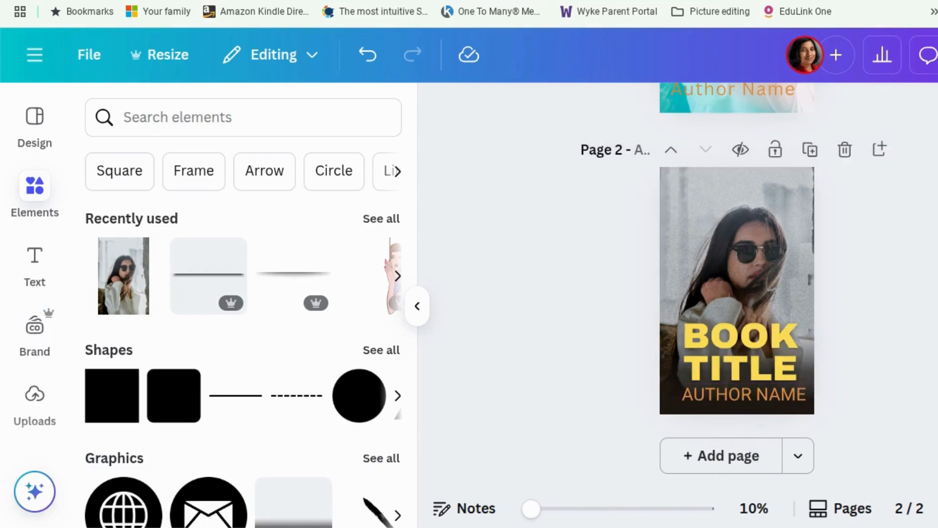
# - Try adjusting the letter spacing of the AUTHOR NAME text on page 2
pyautogui.click(793, 395)
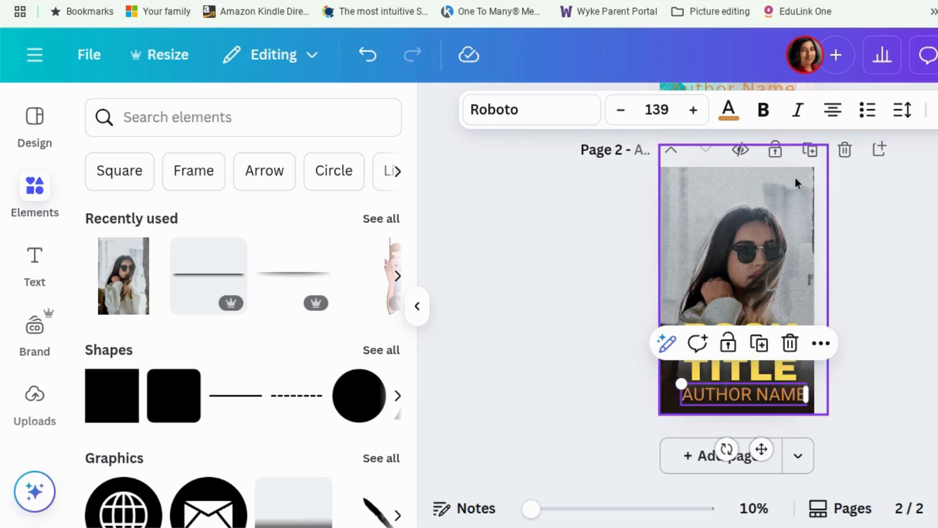
pyautogui.click(909, 120)
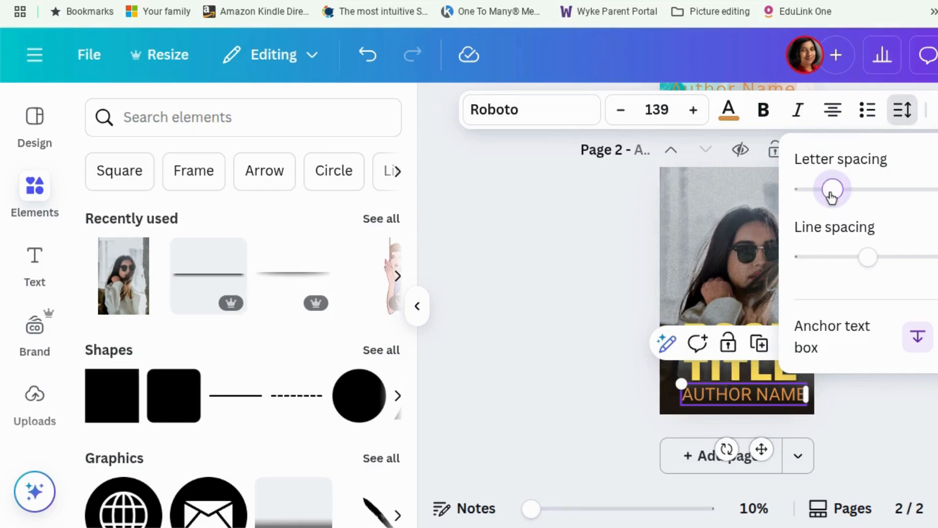
pyautogui.moveTo(832, 191); pyautogui.dragTo(834, 198)
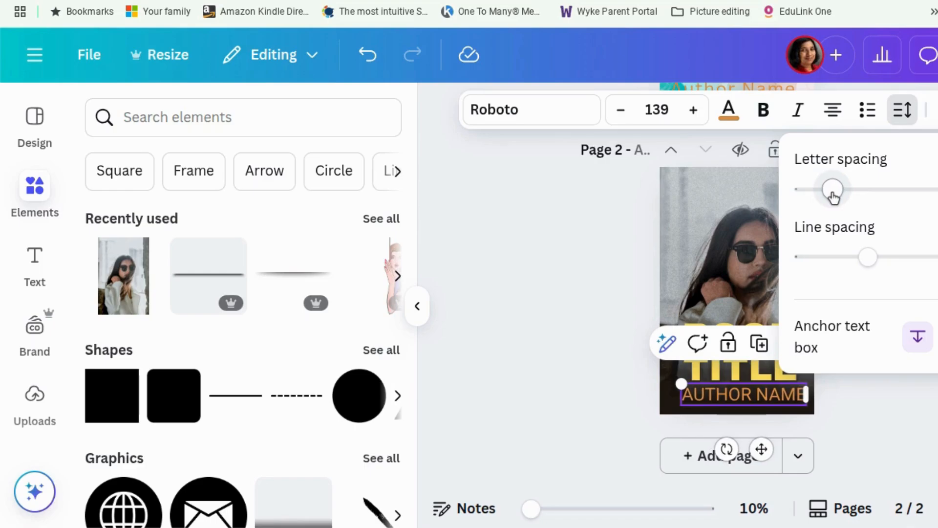
pyautogui.click(598, 202)
# - Reduce the AUTHOR NAME text to size 123 and move it slightly down and left below the title
pyautogui.click(626, 117)
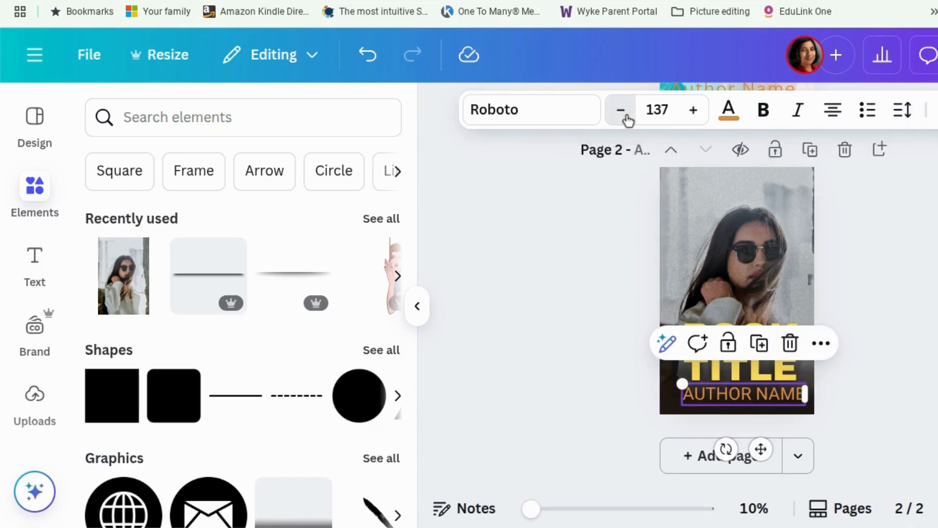
pyautogui.click(626, 117)
pyautogui.click(626, 117)
pyautogui.click(626, 118)
pyautogui.click(626, 117)
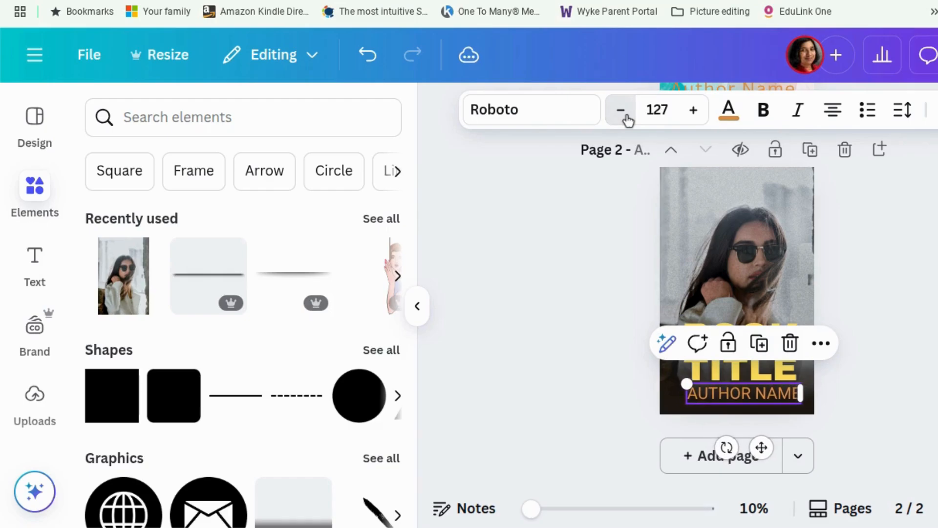
pyautogui.click(627, 117)
pyautogui.click(627, 118)
pyautogui.scroll(4, 733, 293)
pyautogui.scroll(-4, 782, 400)
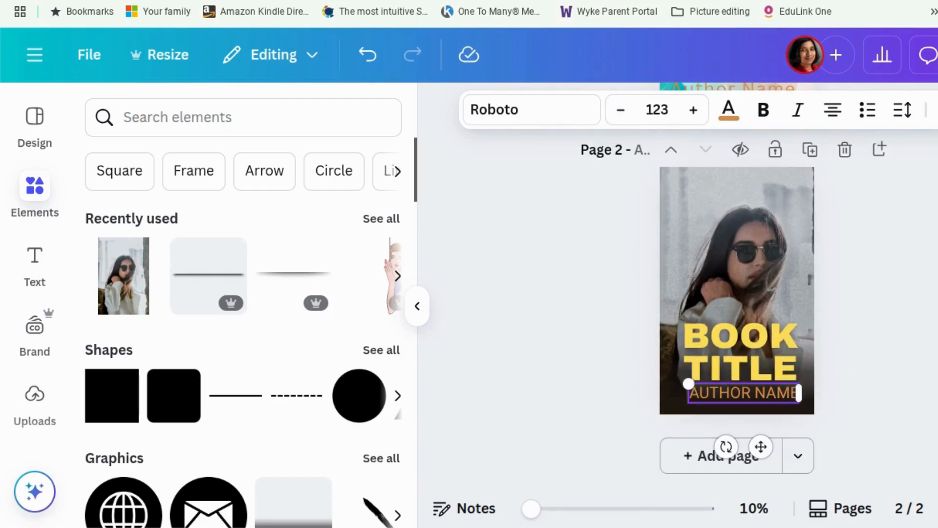
pyautogui.moveTo(788, 405); pyautogui.dragTo(780, 405)
pyautogui.click(927, 362)
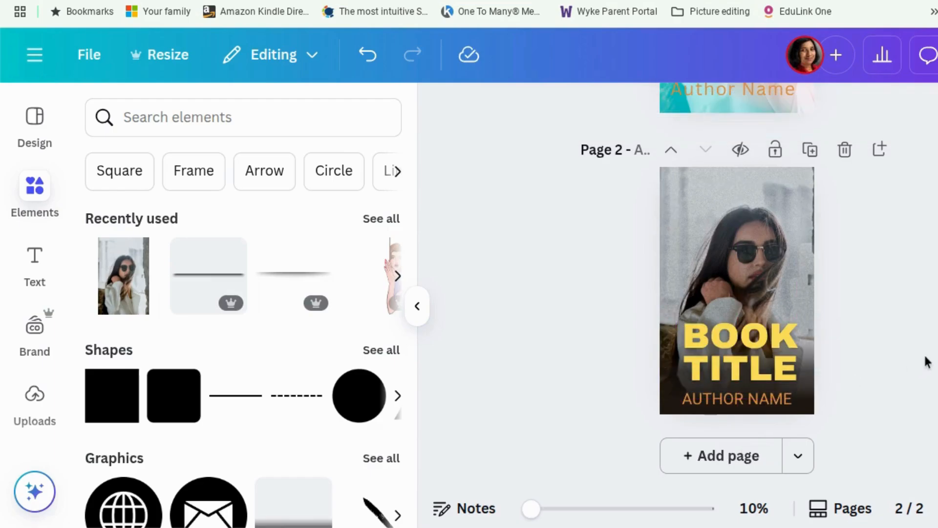
pyautogui.scroll(4, 926, 362)
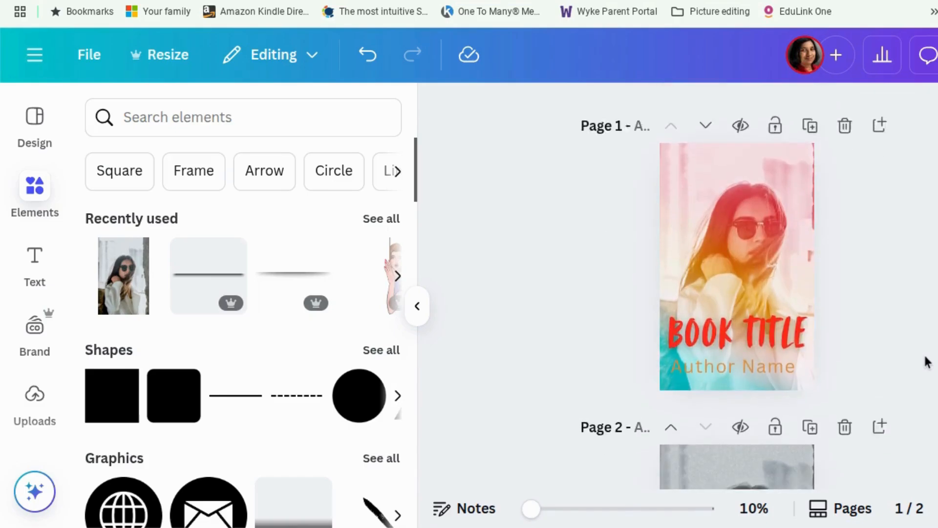
pyautogui.scroll(-5, 927, 362)
pyautogui.scroll(4, 927, 362)
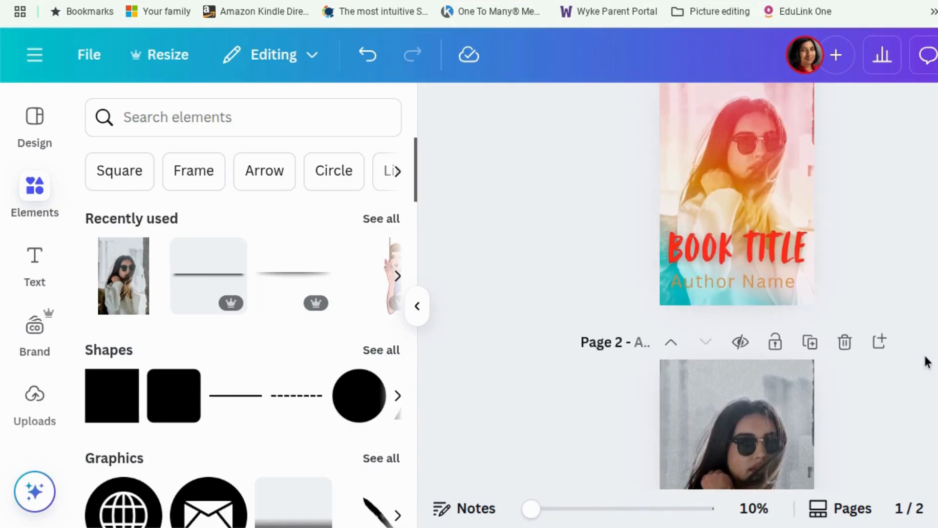
pyautogui.scroll(-3, 934, 288)
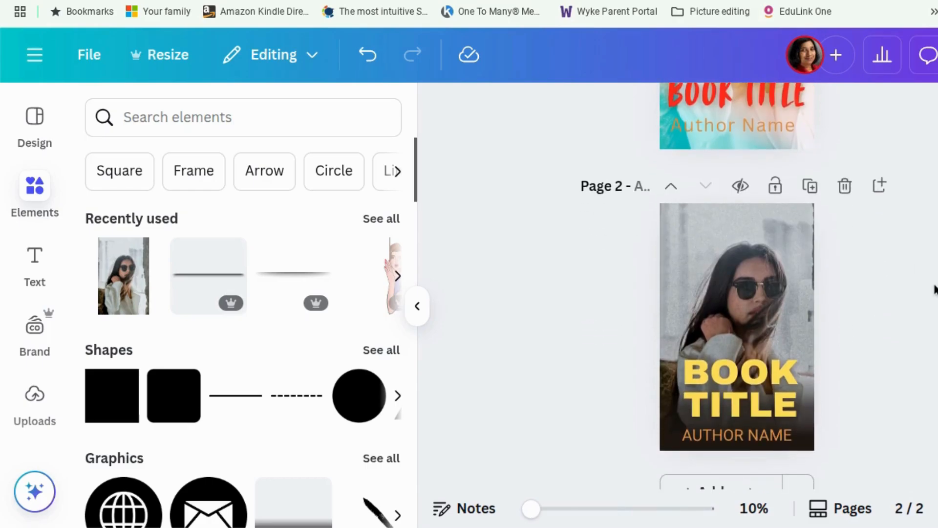